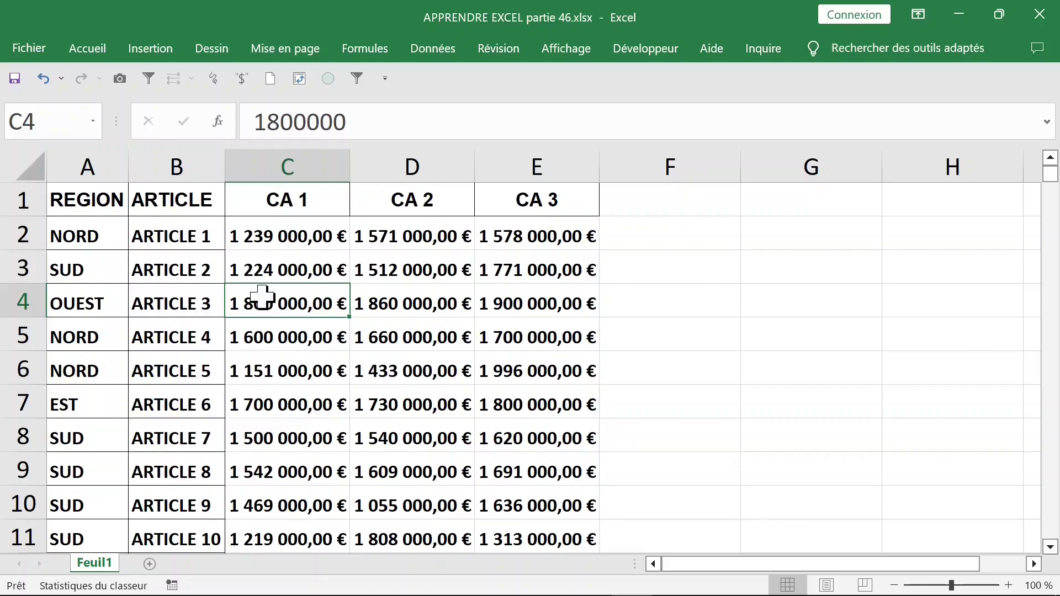
- Look over the REGION and ARTICLE columns of the source data
left_click(143, 243)
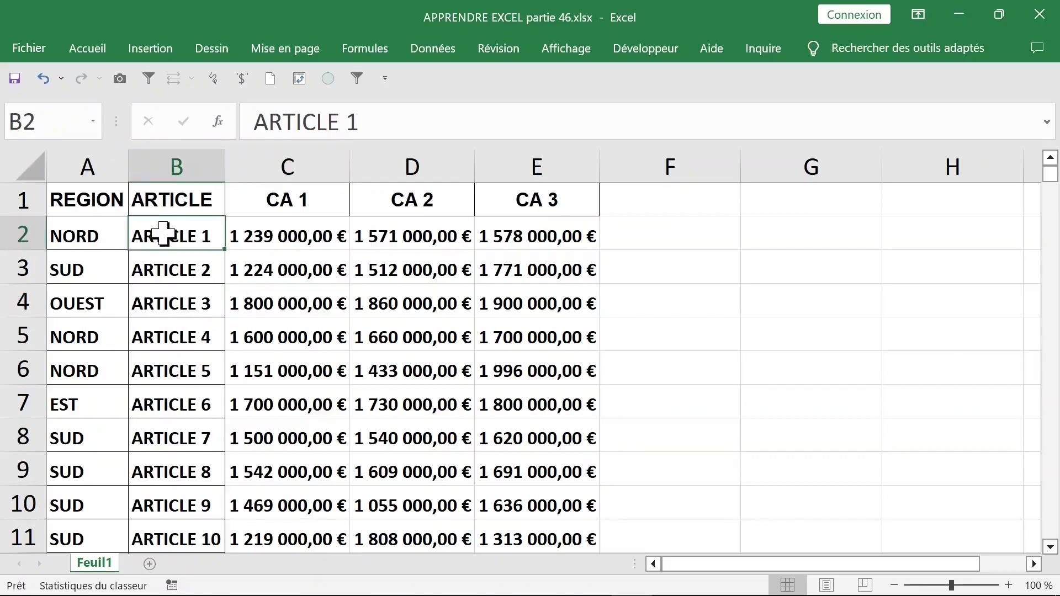
left_click(89, 164)
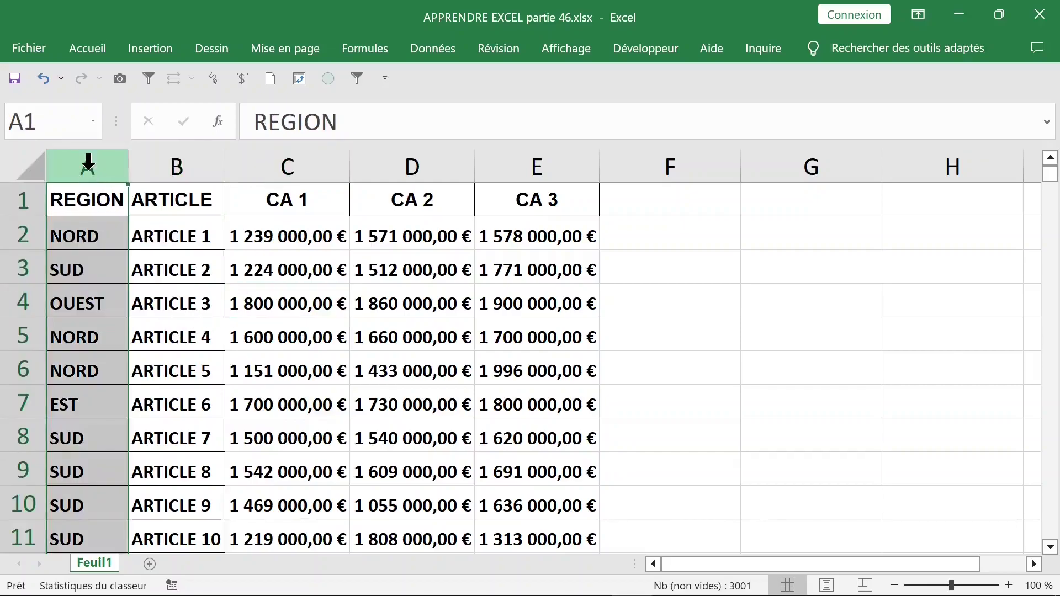
left_click(169, 168)
left_click(181, 230)
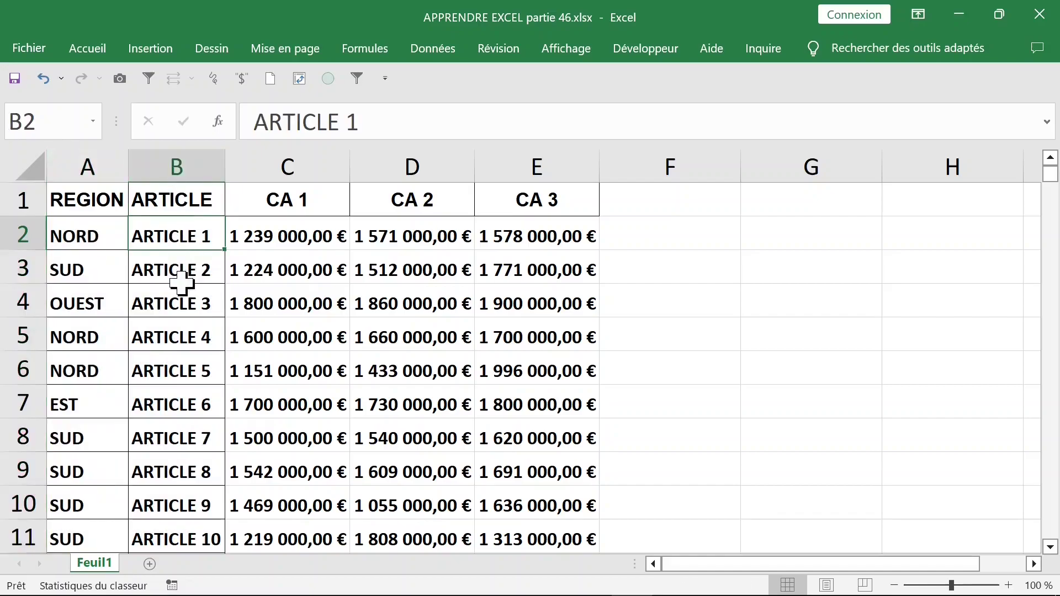
left_click(182, 270)
scroll(182, 284, "down", 1)
scroll(182, 284, "down", 1)
scroll(182, 284, "up", 2)
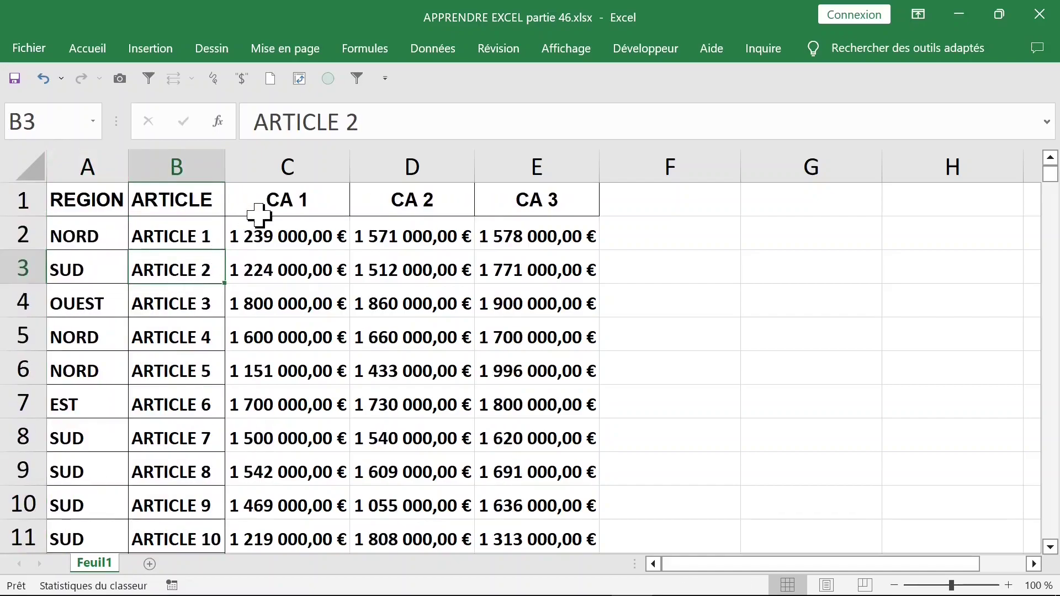
- Look over the CA 1, CA 2 and CA 3 amount columns
left_click(287, 211)
left_click(420, 204)
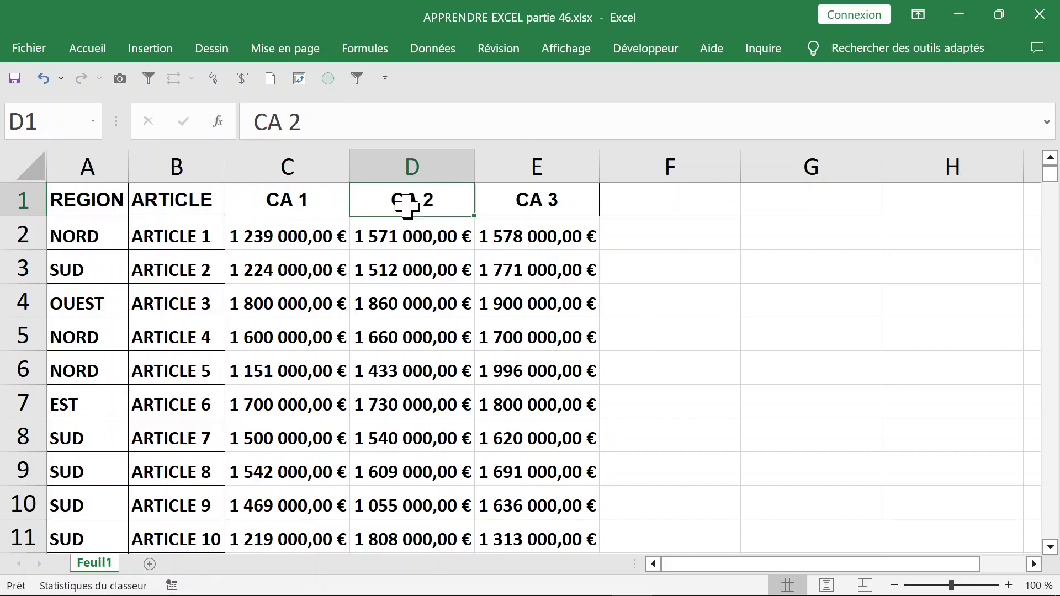
left_click(529, 204)
left_click(313, 202)
left_click(322, 161)
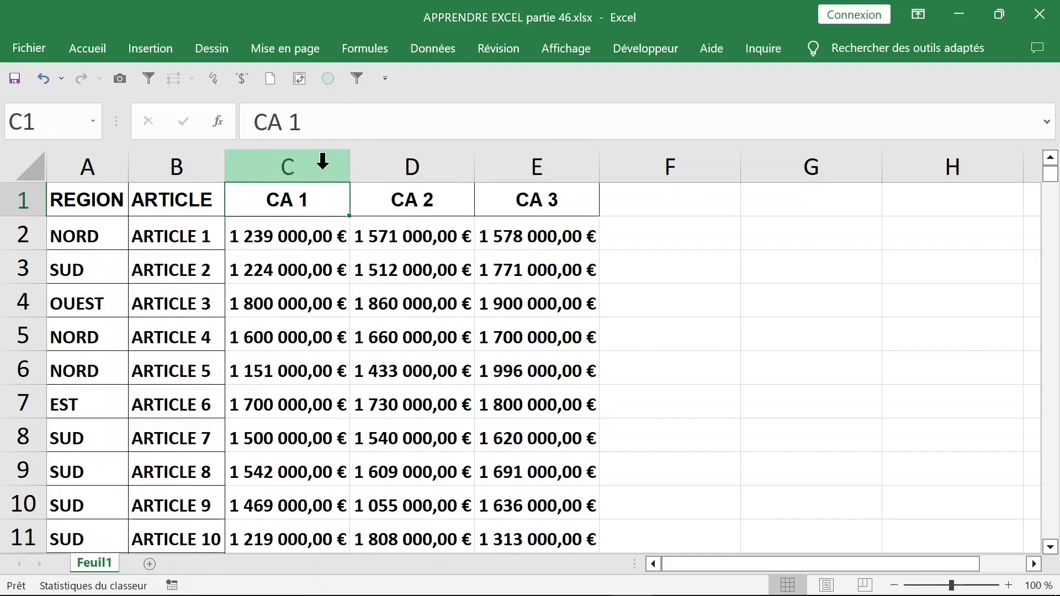
left_click(405, 162)
left_click(534, 162)
left_click(323, 236)
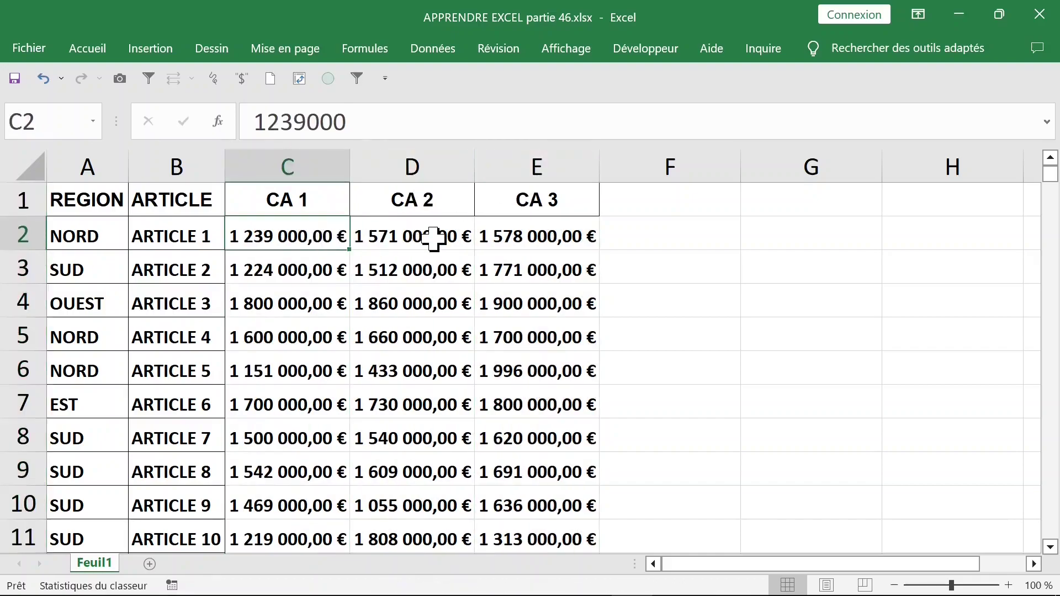
left_click(286, 265)
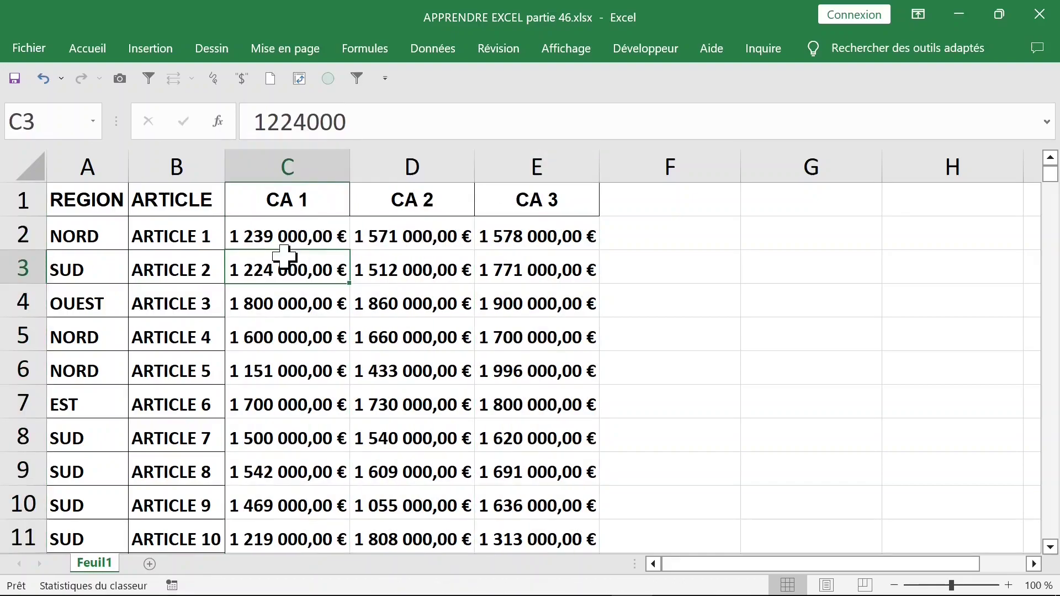
- Insert the recommended pivot table 'Somme de CA 1 par REGION' on a new sheet
left_click(150, 48)
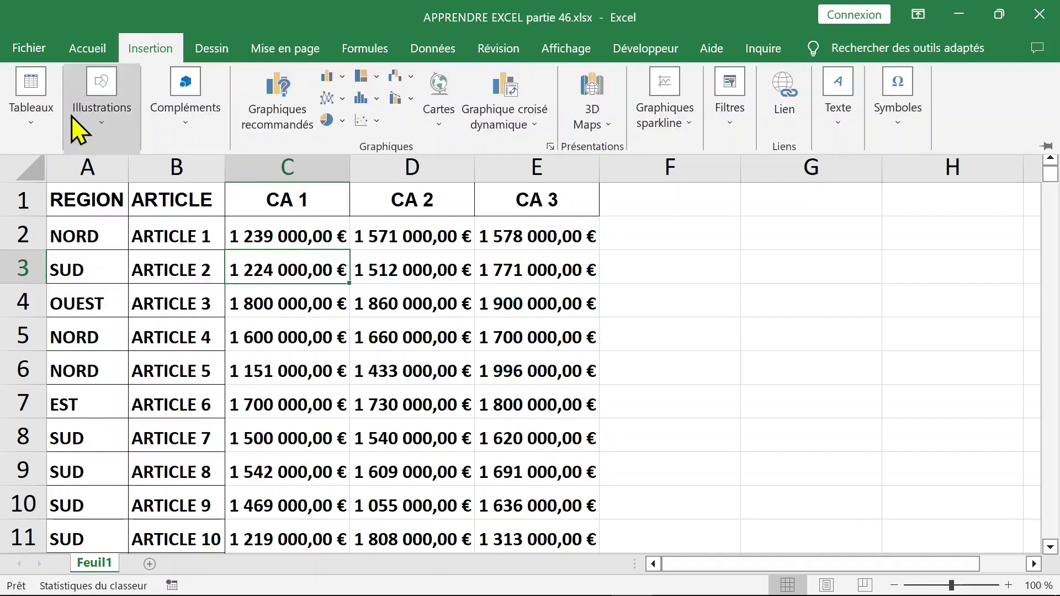
left_click(39, 132)
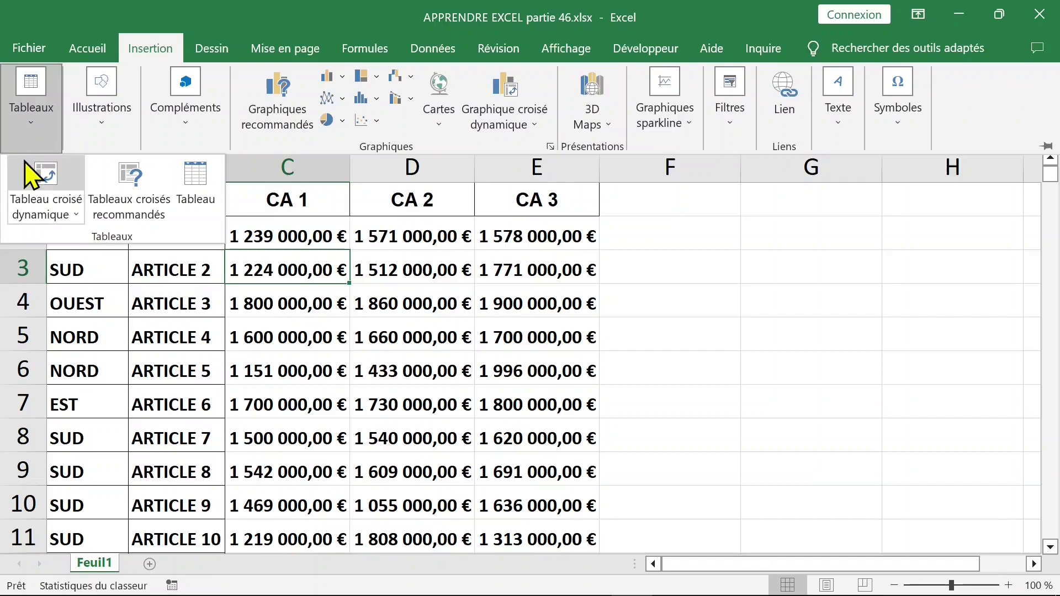
left_click(139, 188)
key("Return")
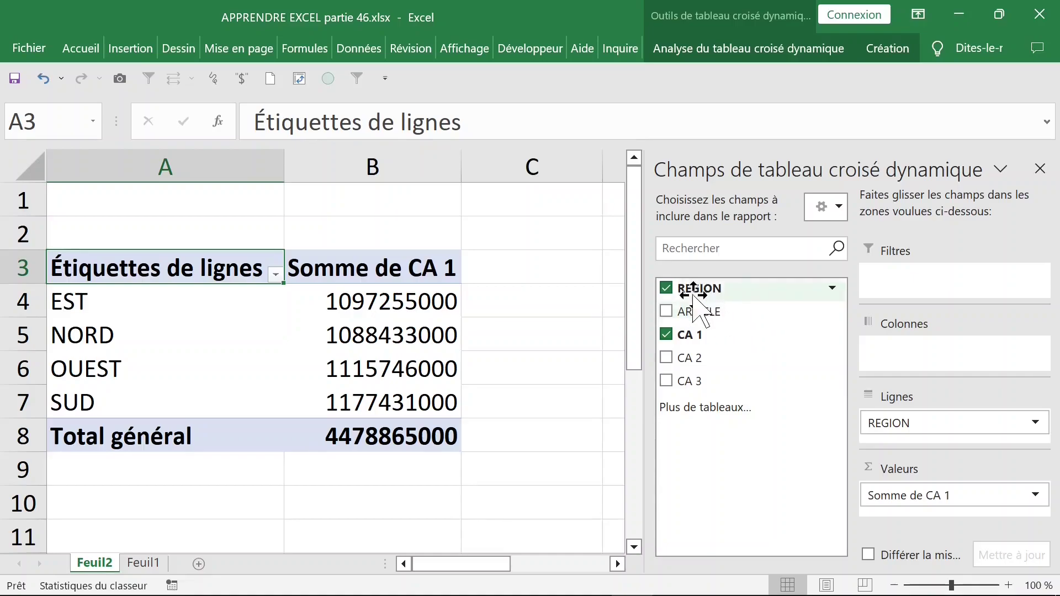
- Replace REGION with ARTICLE as the pivot table's row field
left_click(669, 290)
left_click(667, 289)
left_click(666, 288)
left_click(666, 311)
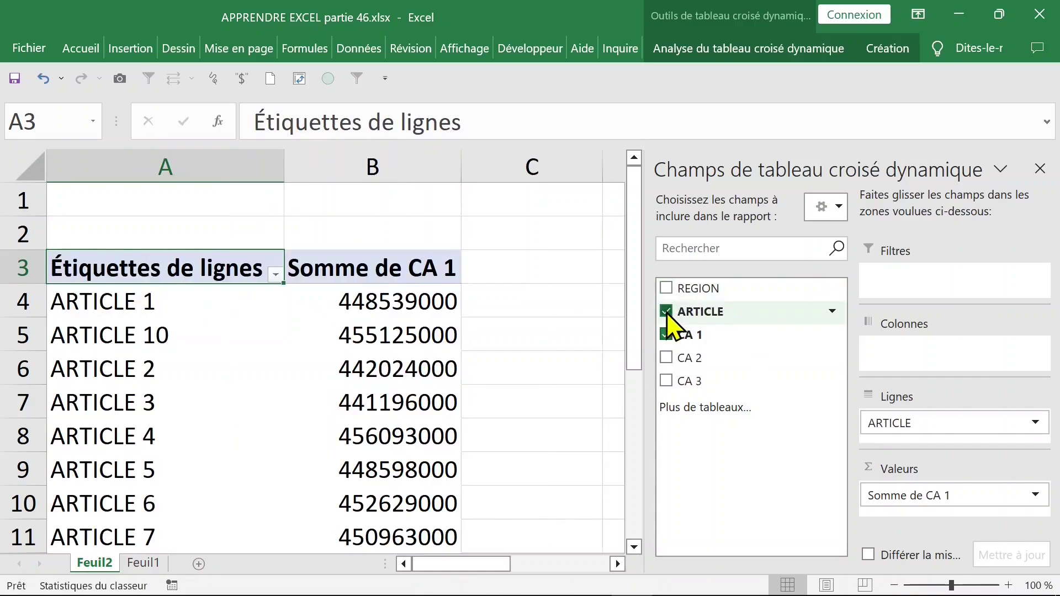
- Format the CA 1 totals as Monétaire currency with the € symbol
left_click(387, 302)
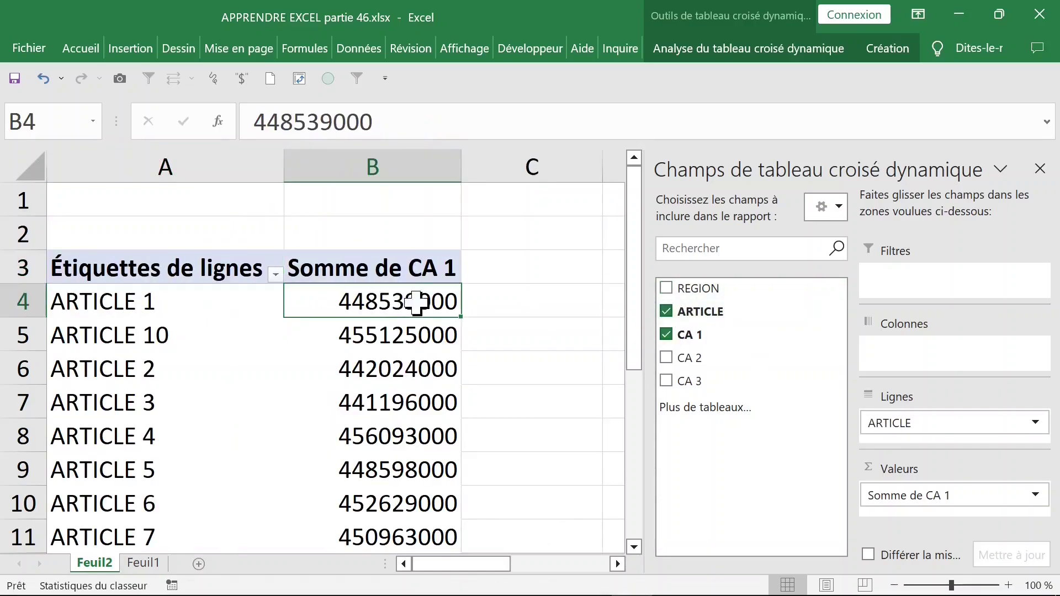
right_click(366, 302)
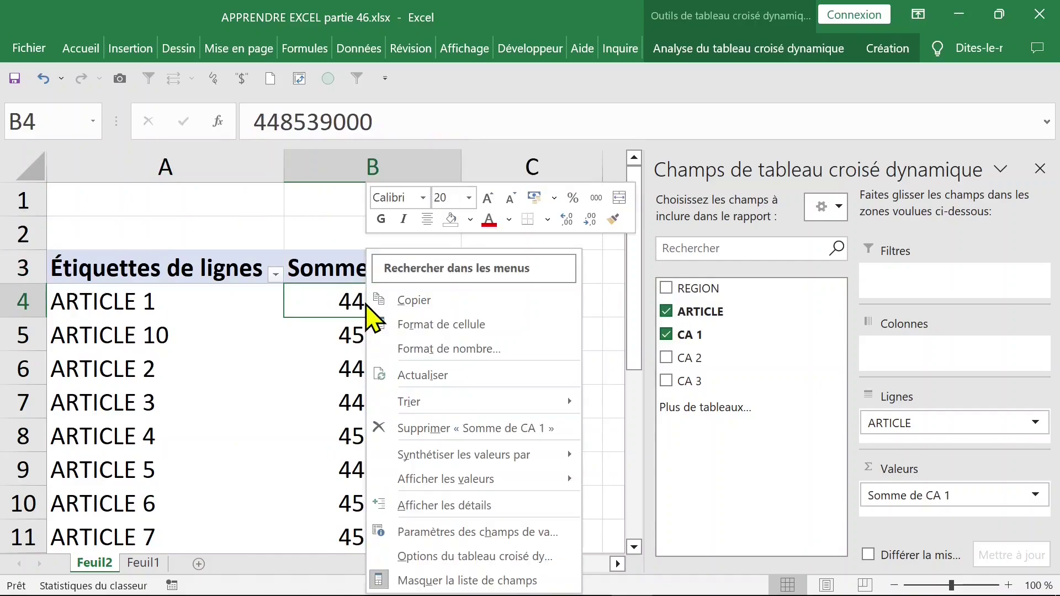
left_click(414, 348)
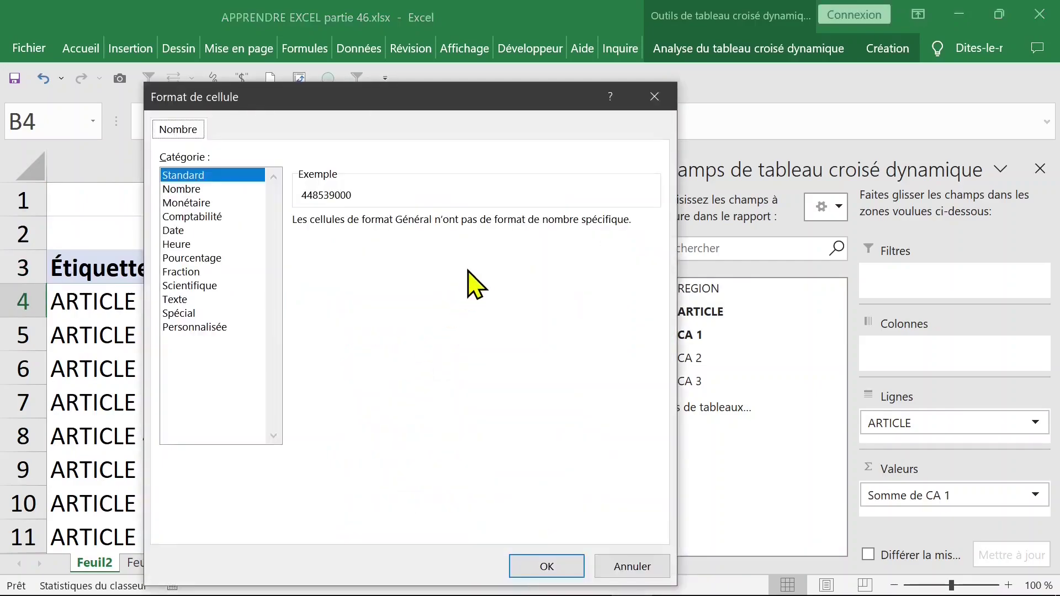
left_click(188, 189)
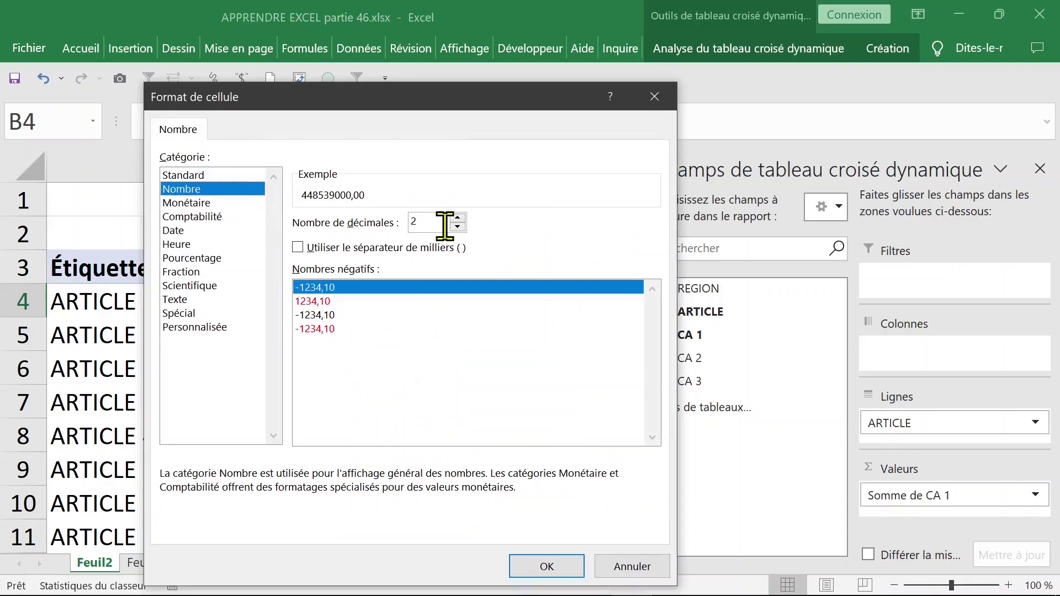
left_click(206, 204)
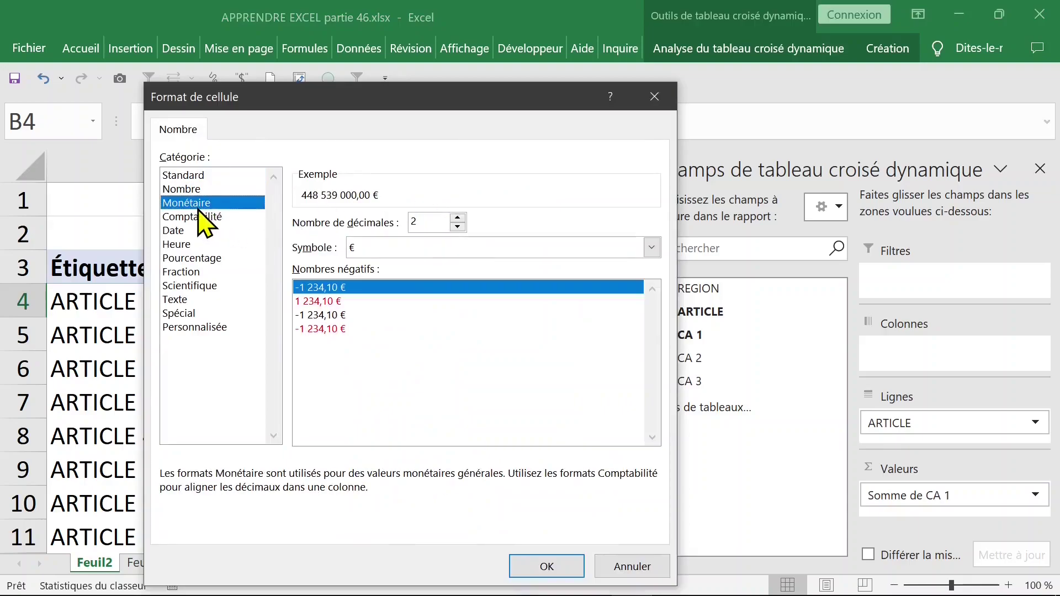
left_click(546, 566)
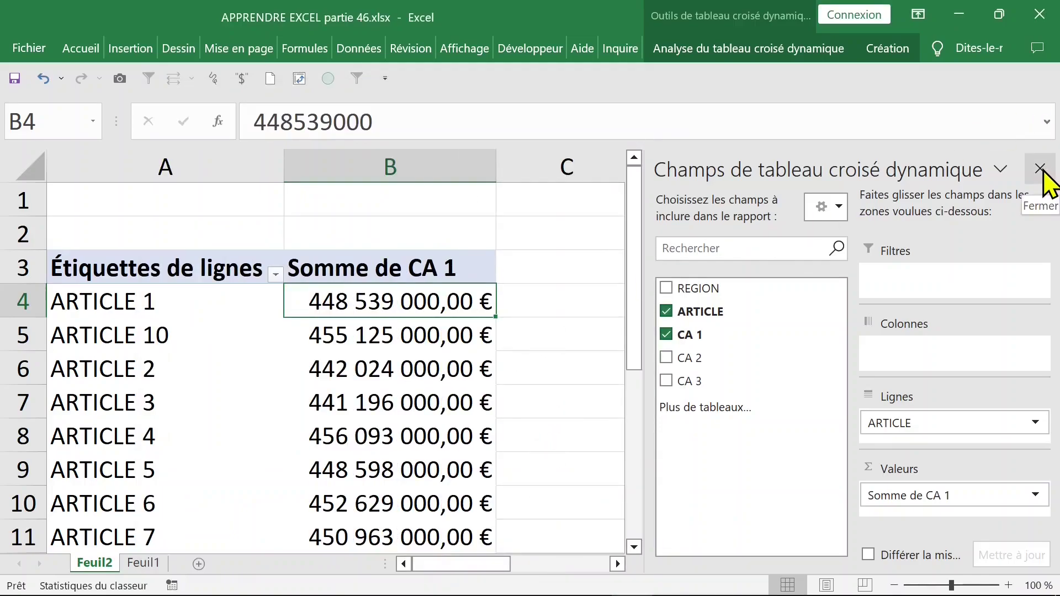
- Drag the ARTICLE 10 row below ARTICLE 9 so articles run 1 to 10
scroll(338, 264, "down", 1)
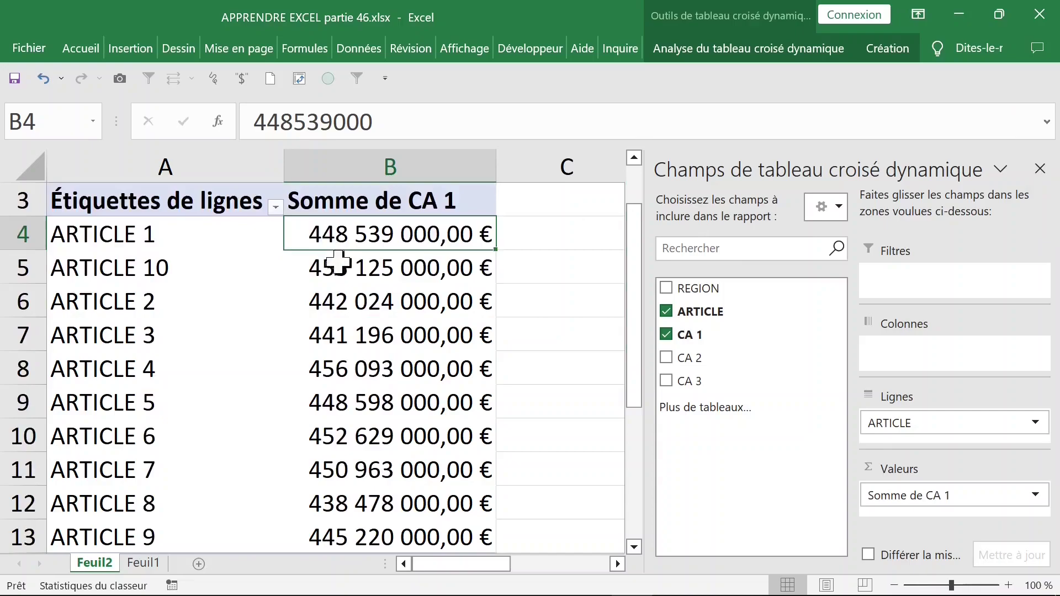
left_click(158, 254)
left_click(201, 271)
scroll(202, 273, "down", 1)
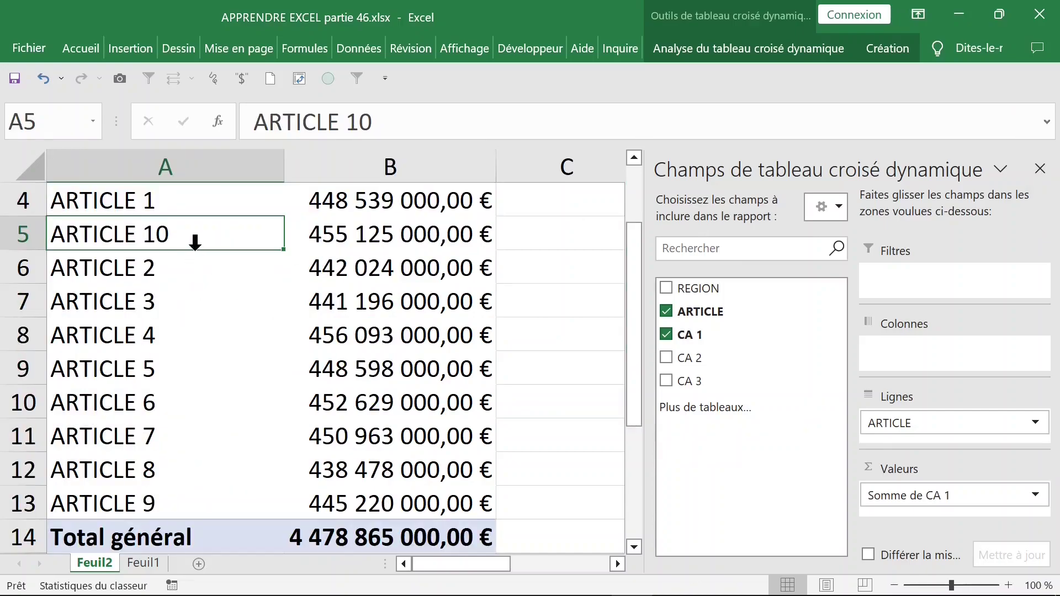
left_click_drag(186, 250, 181, 504)
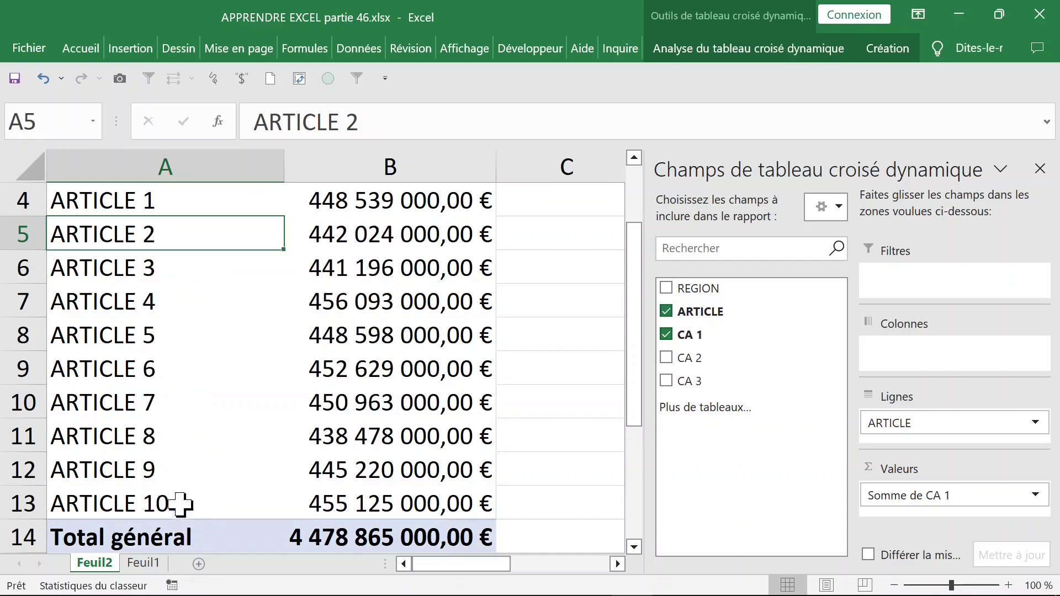
scroll(192, 449, "up", 1)
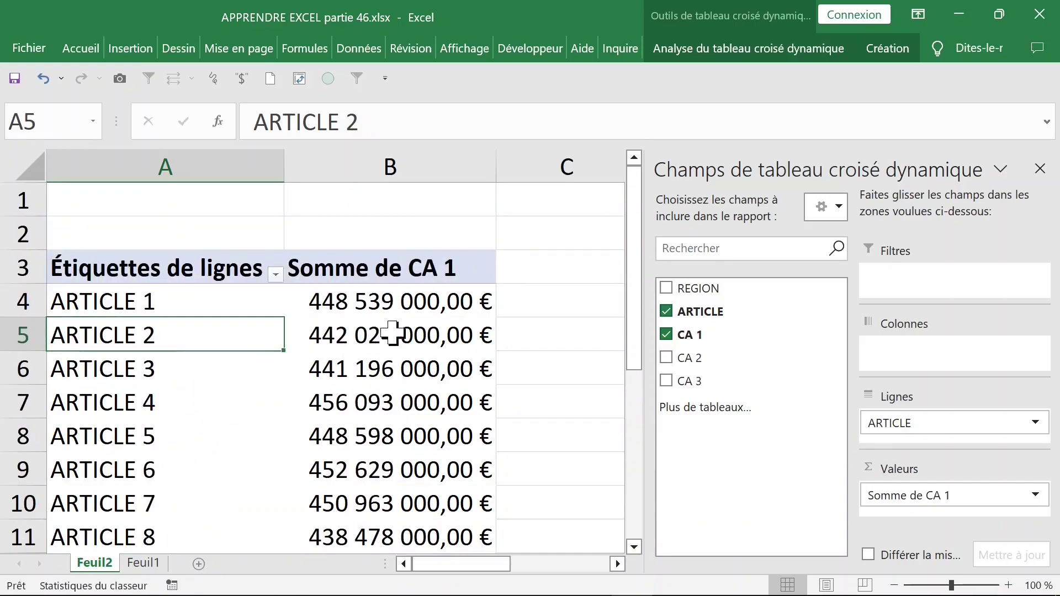
left_click(386, 314)
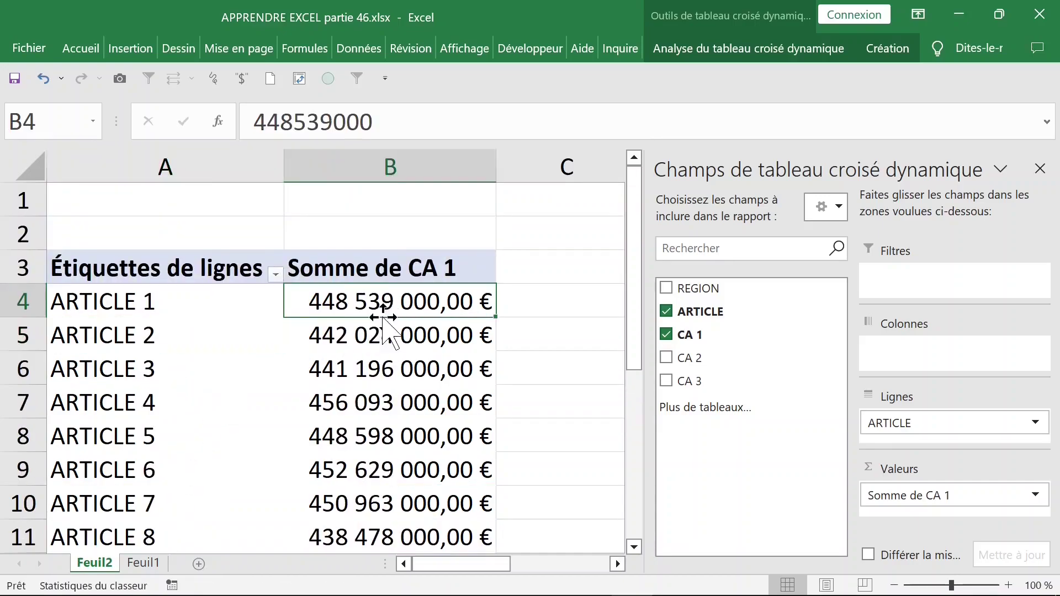
- Add REGION as a column field splitting CA 1 into EST, NORD, OUEST, SUD, and hide the field list
left_click(667, 289)
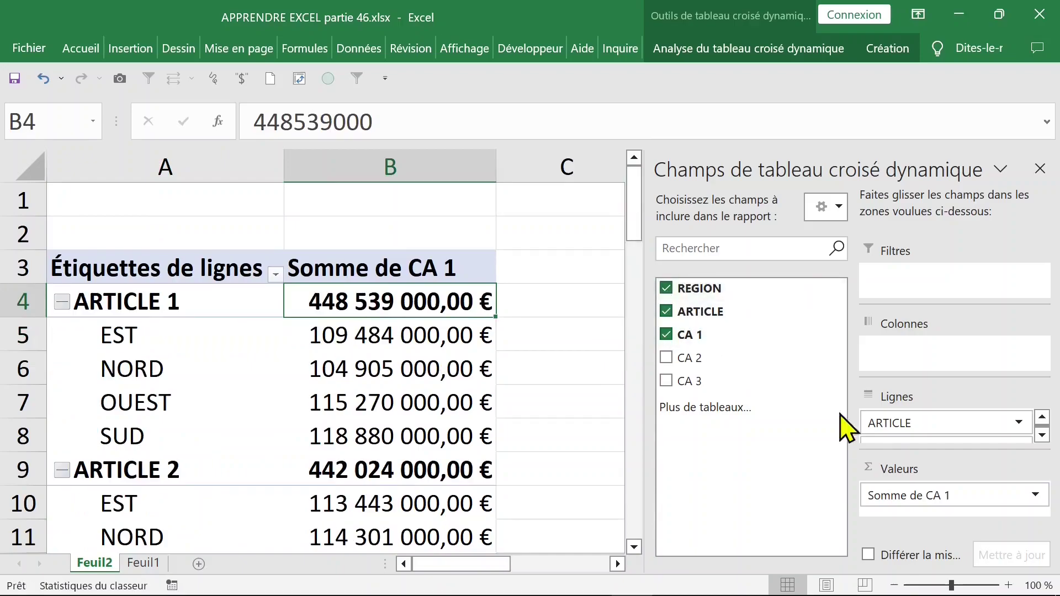
left_click_drag(951, 442, 943, 351)
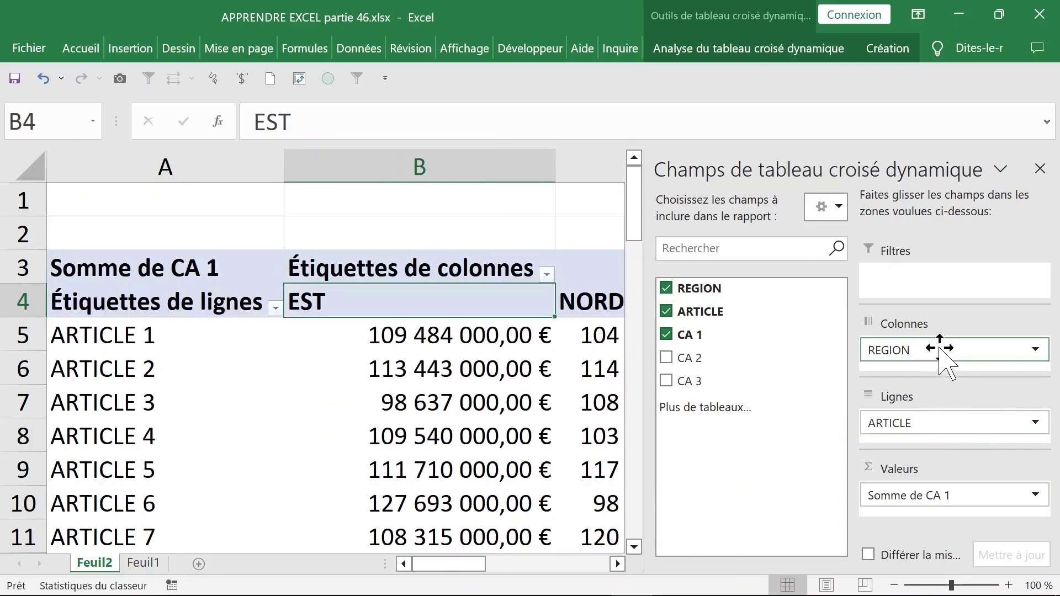
left_click(1041, 169)
left_click(541, 369)
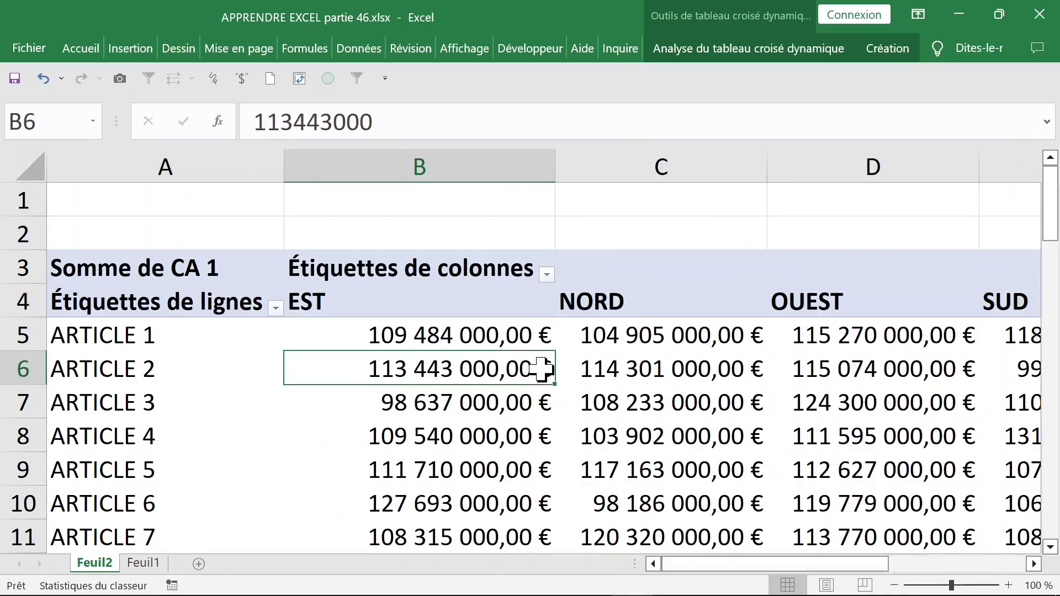
left_click(889, 49)
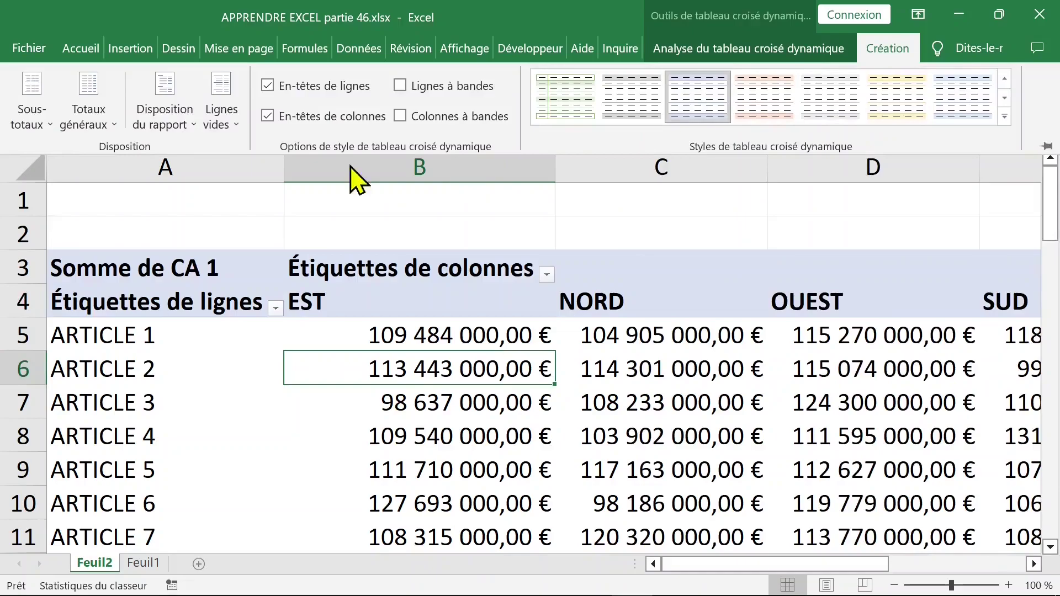
- Switch the pivot table to tabular layout and zoom out
left_click(171, 114)
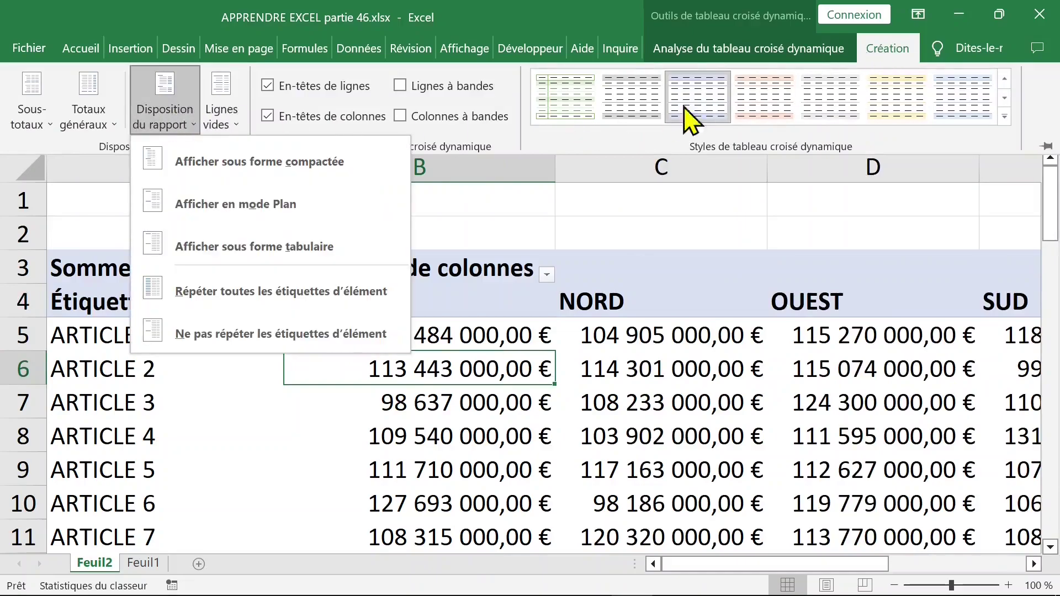
left_click(232, 249)
key("ctrl+F1")
left_click(495, 378)
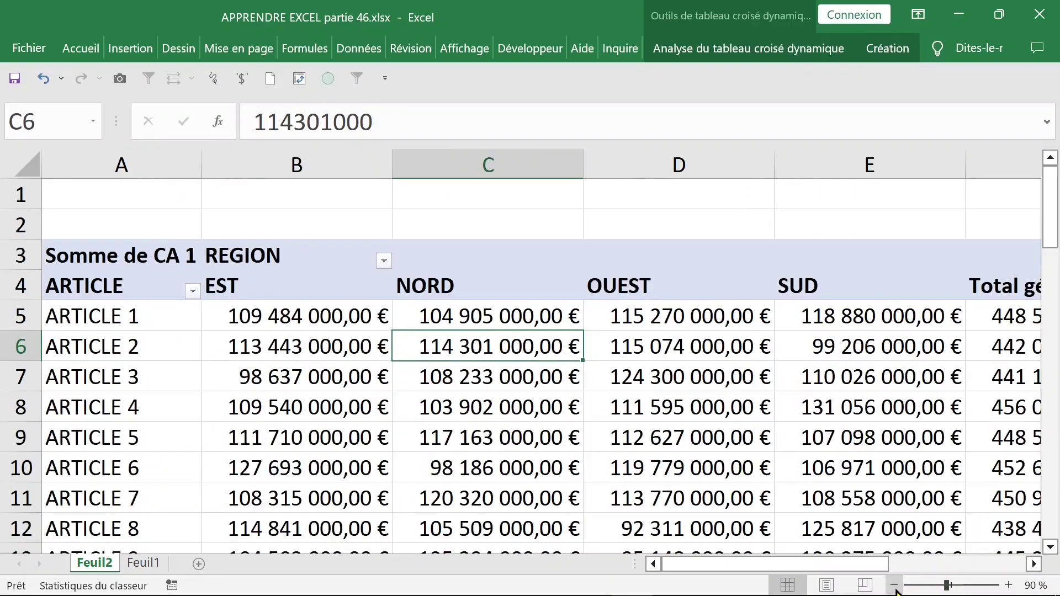
- Select columns B through E holding the regional figures
left_click(312, 329)
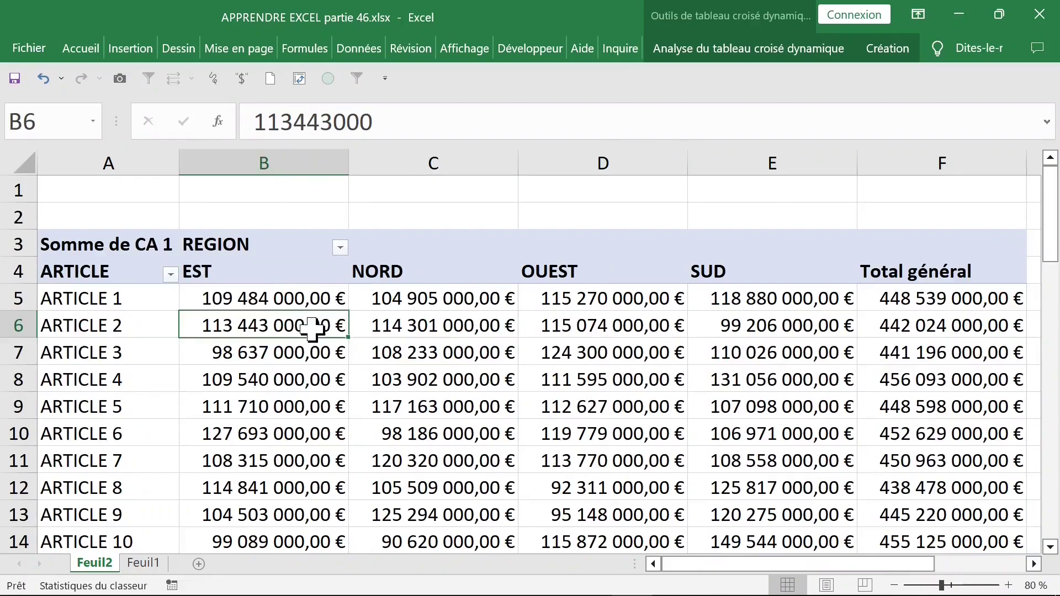
left_click(140, 325)
left_click(253, 296)
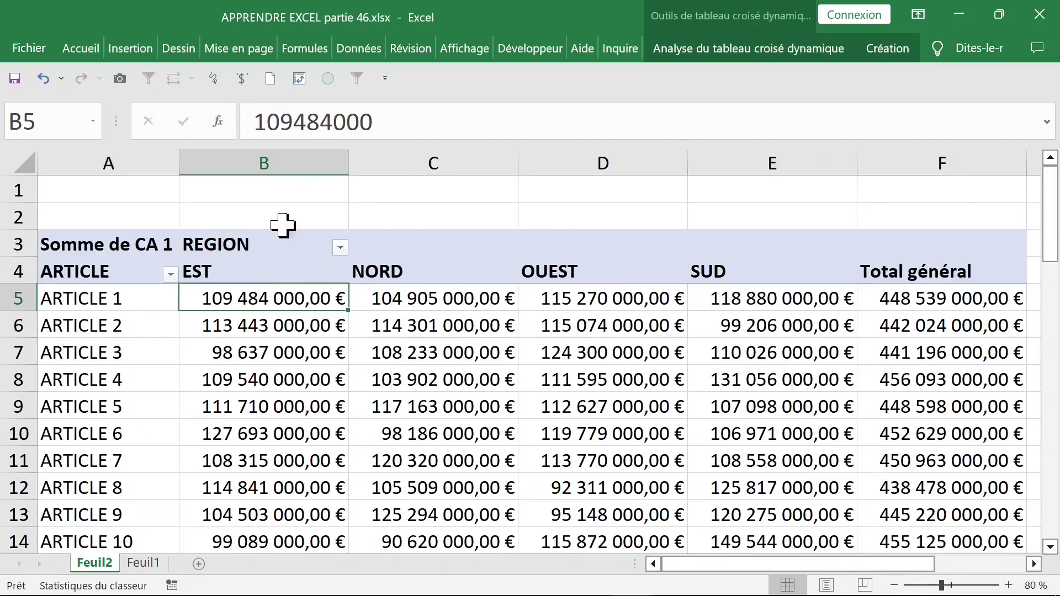
left_click(269, 161)
left_click_drag(270, 161, 777, 161)
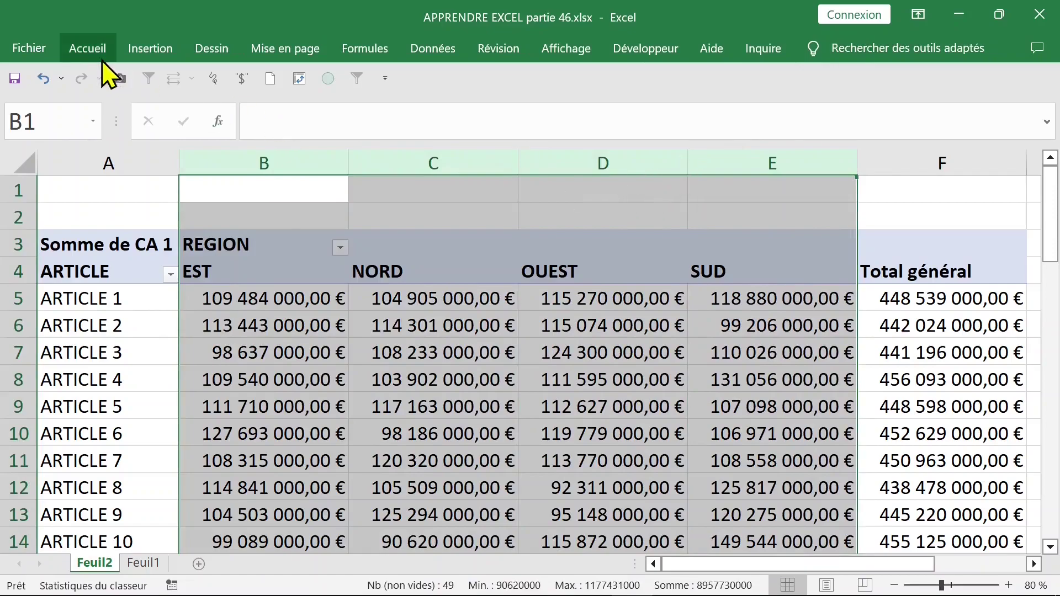
- Reduce the font to size 16, then apply size 16 to the whole sheet
left_click(87, 48)
left_click(297, 87)
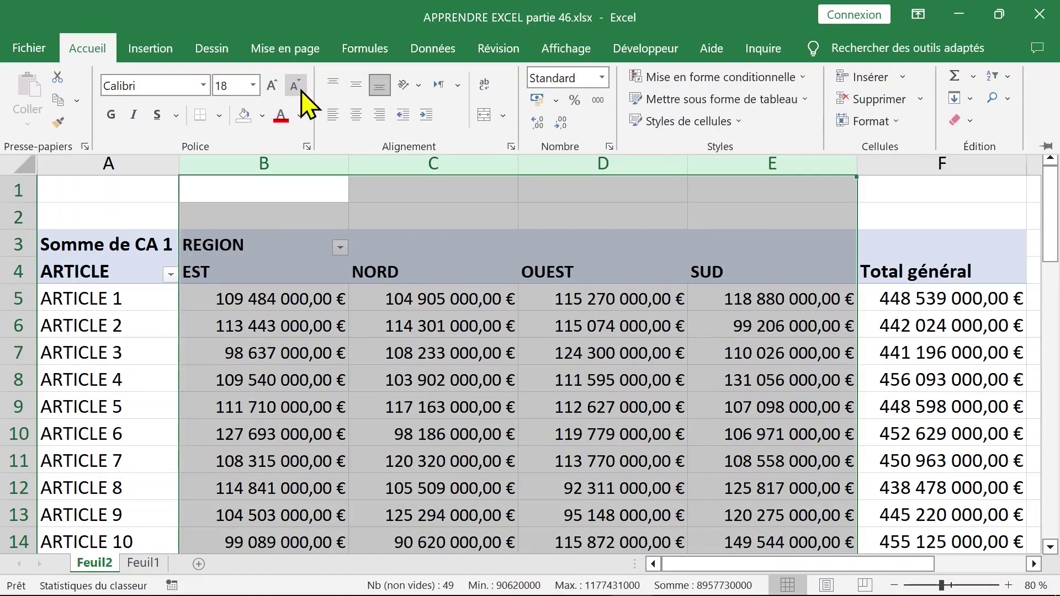
left_click(297, 87)
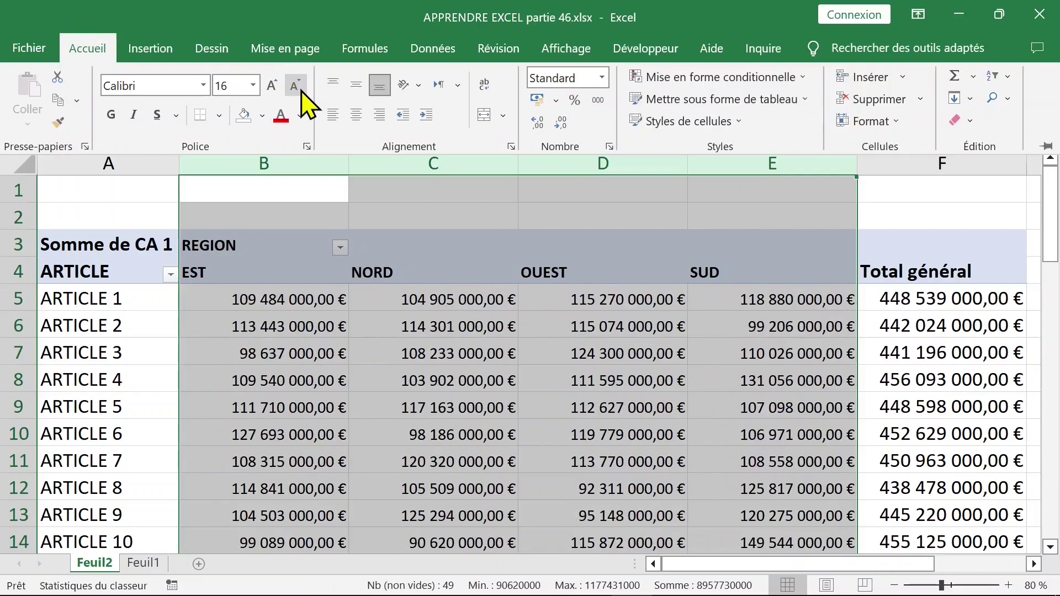
left_click(24, 164)
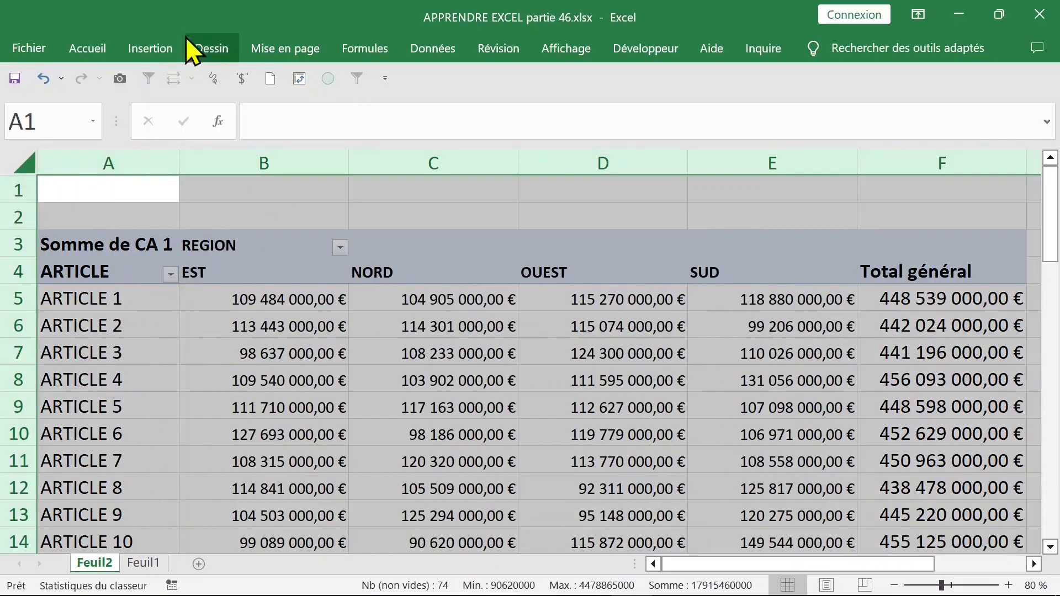
left_click(97, 49)
left_click(232, 85)
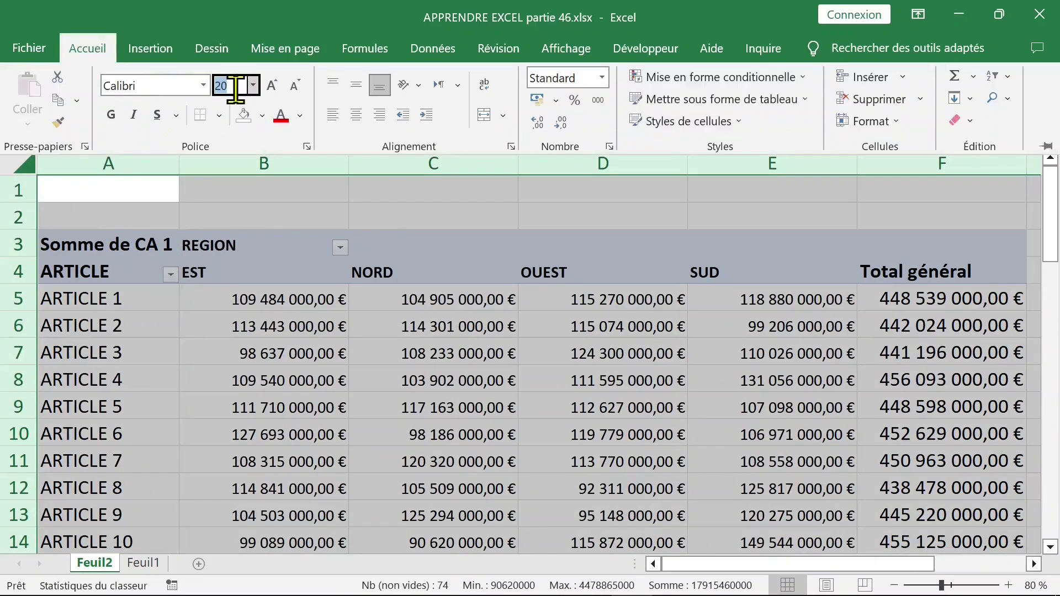
type("16")
key("Return")
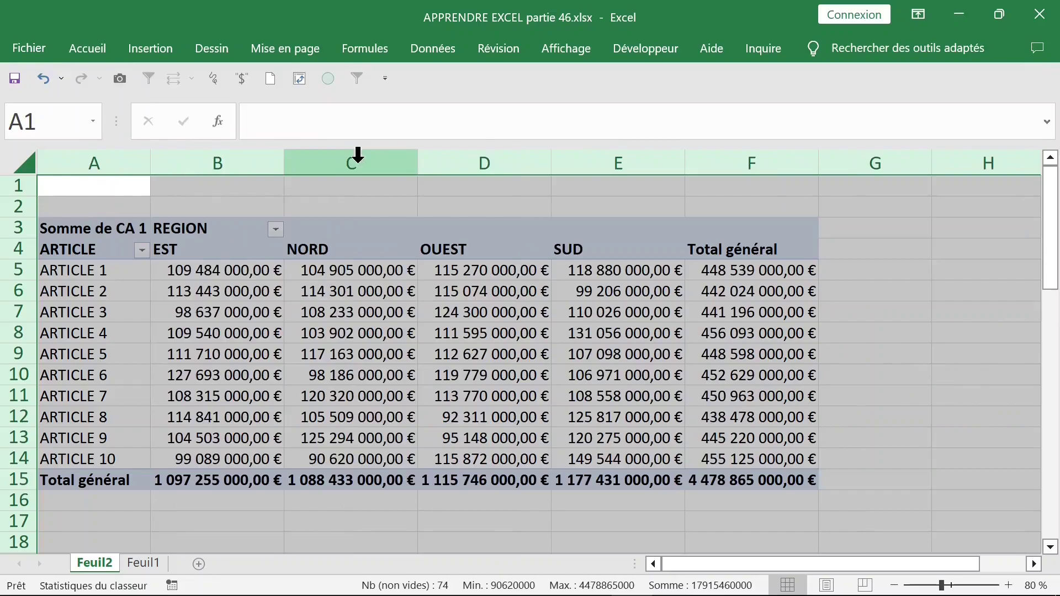
- AutoFit the column widths to fit the euro amounts
double_click(349, 163)
left_click(530, 317)
left_click(359, 312)
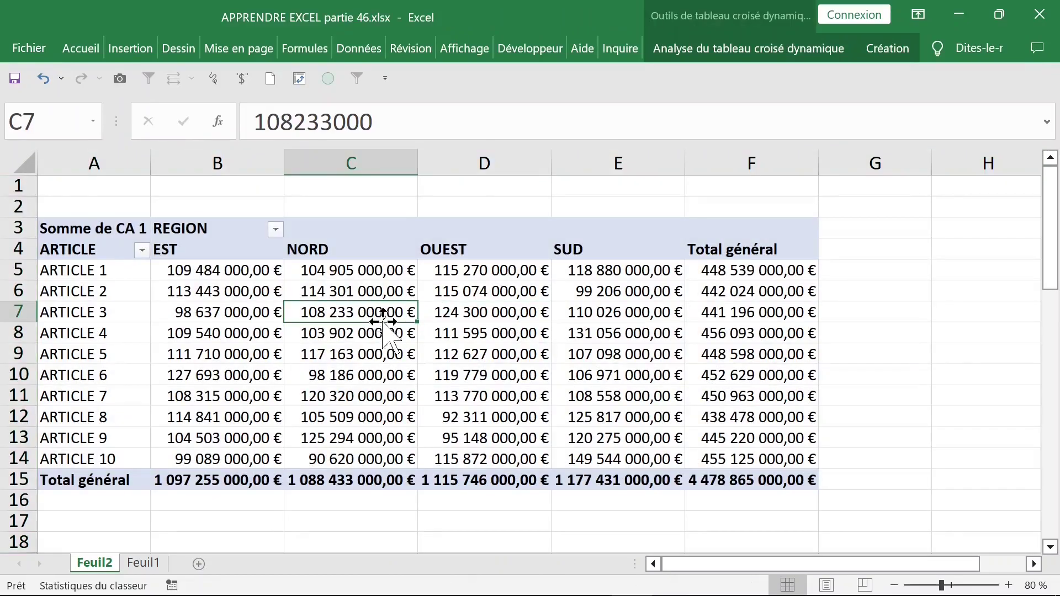
left_click(95, 218)
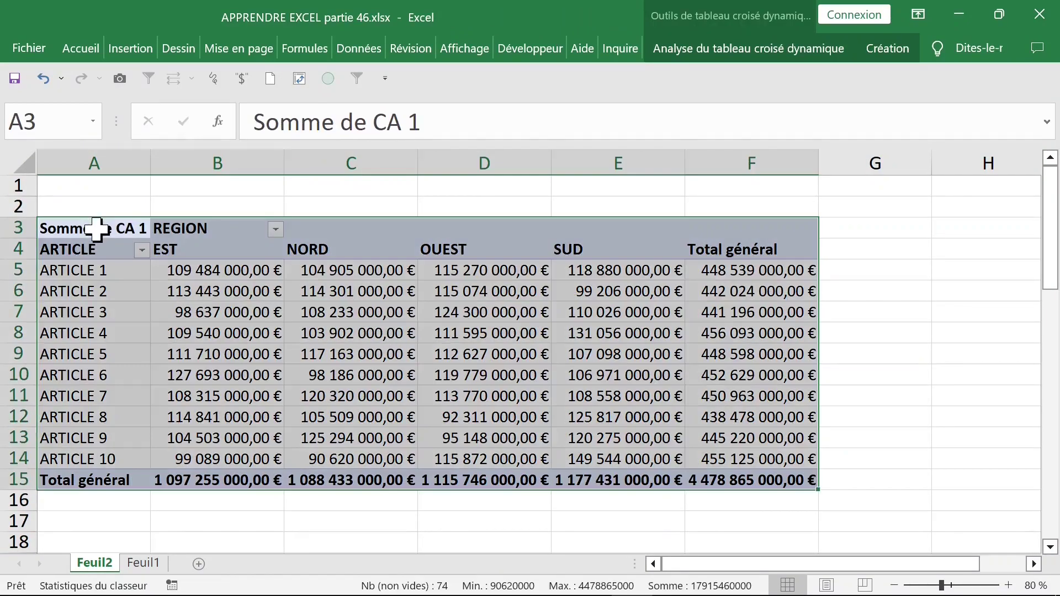
left_click(96, 229)
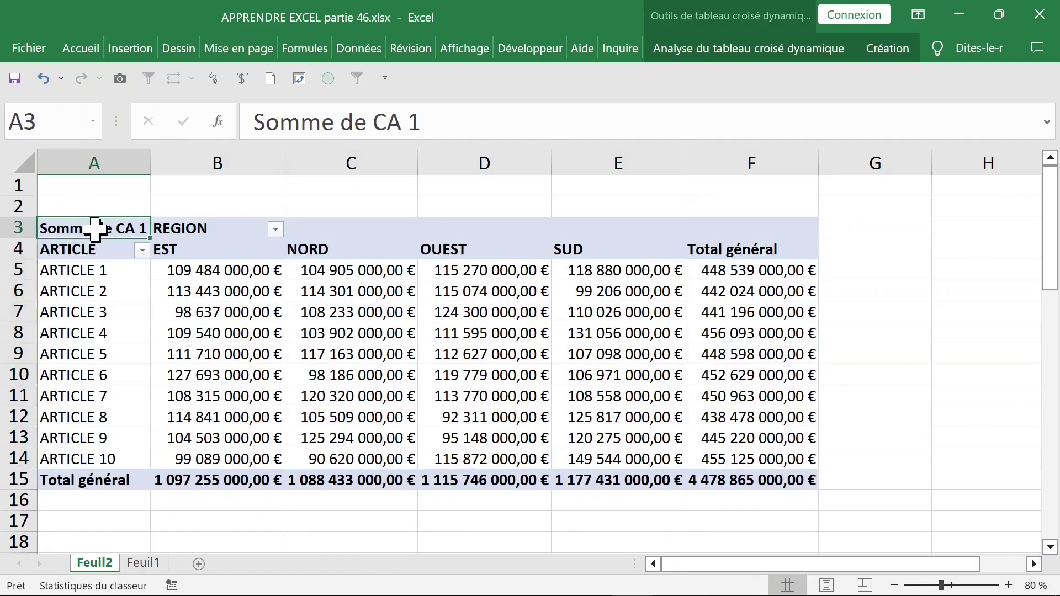
left_click(216, 271)
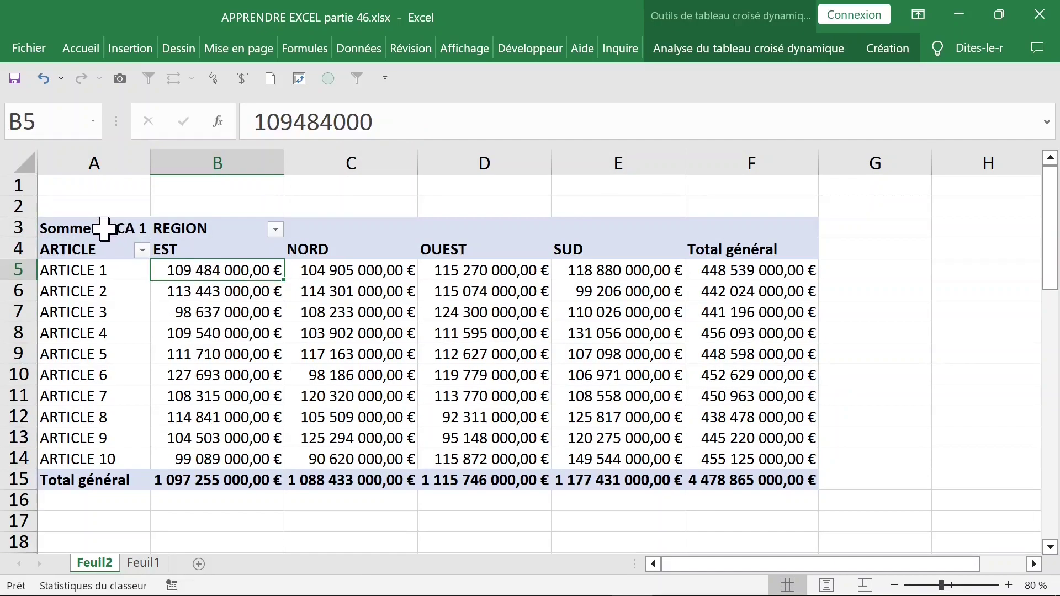
- Summarize the CA 1 values by Max and review the resulting maximums
right_click(214, 266)
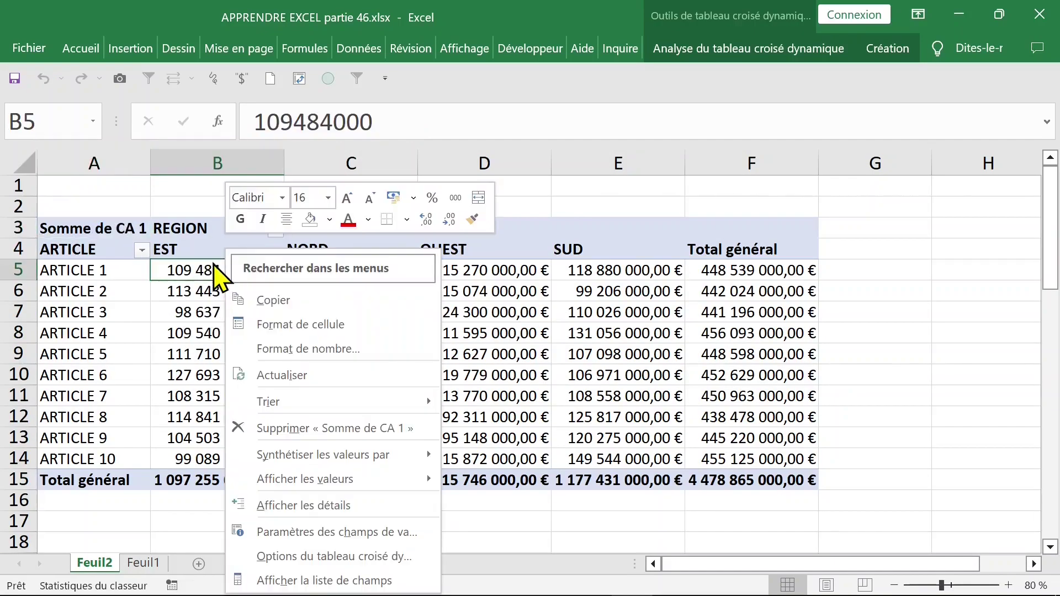
mouse_move(323, 455)
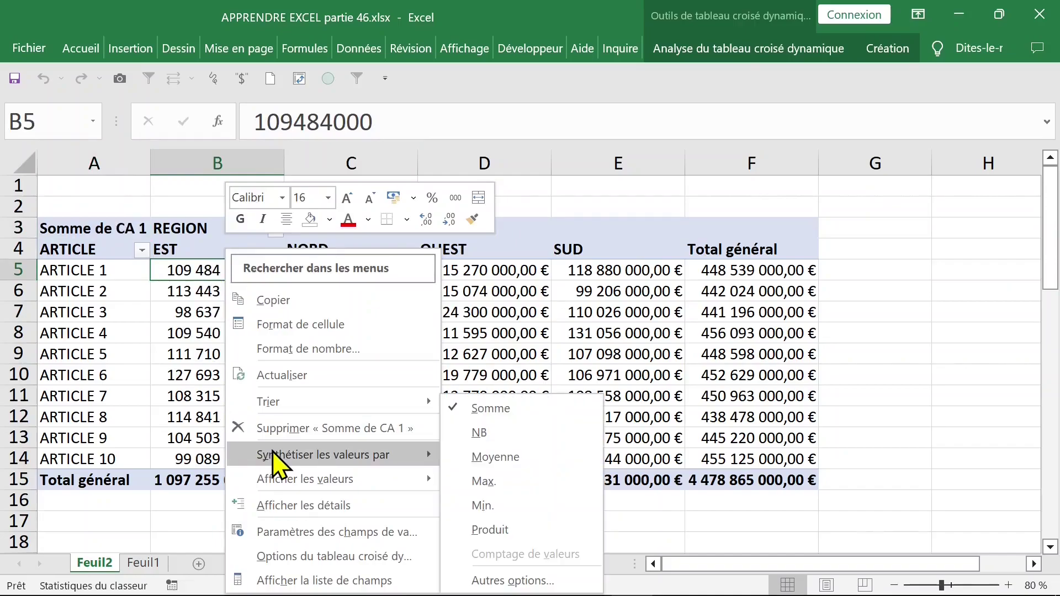
left_click(484, 481)
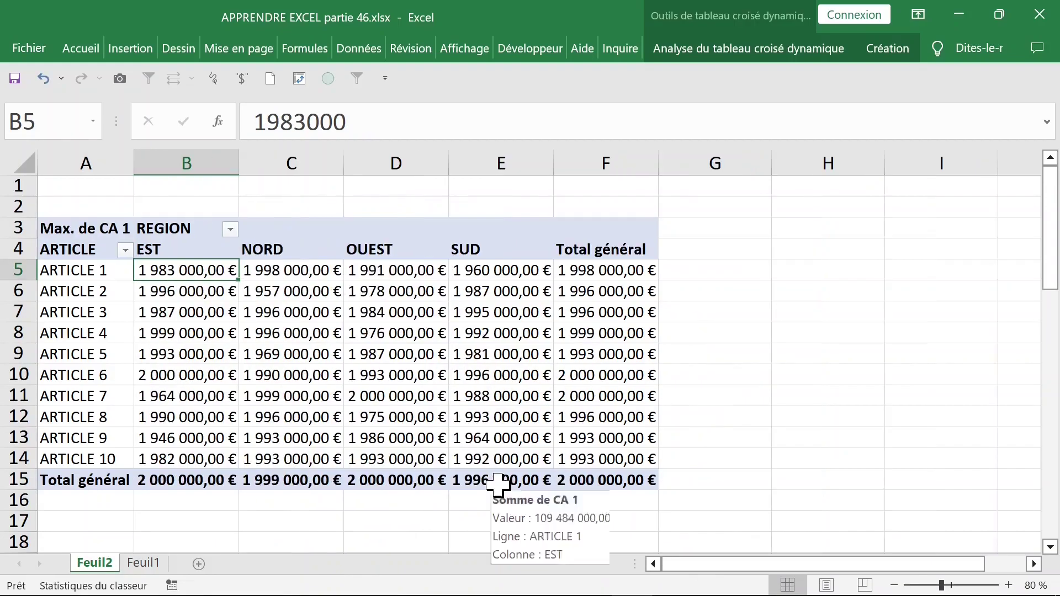
left_click(221, 312)
left_click(177, 271)
left_click(282, 317)
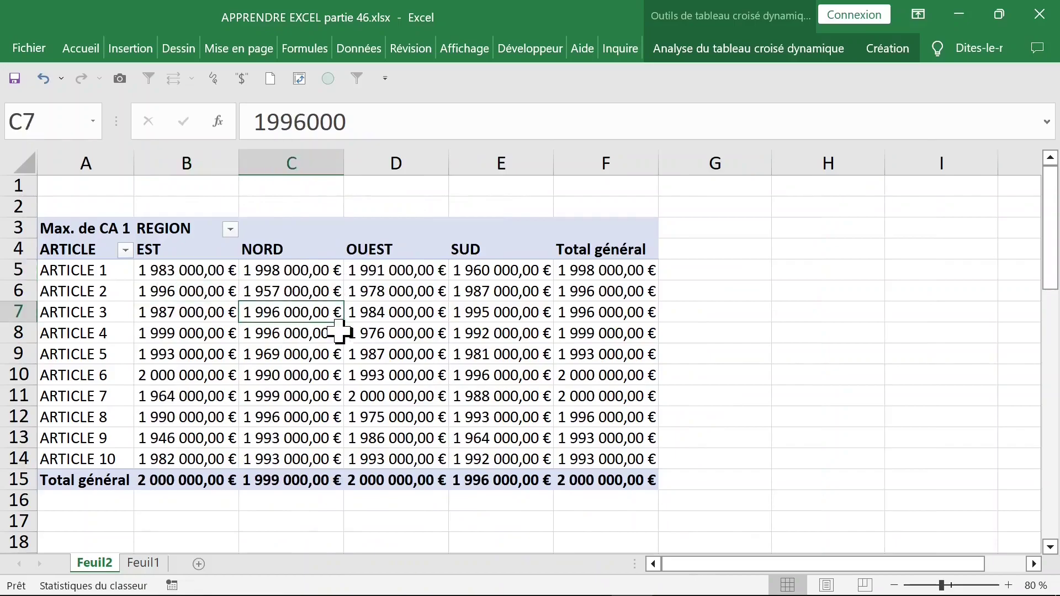
left_click(349, 333)
left_click(199, 271)
left_click(106, 278)
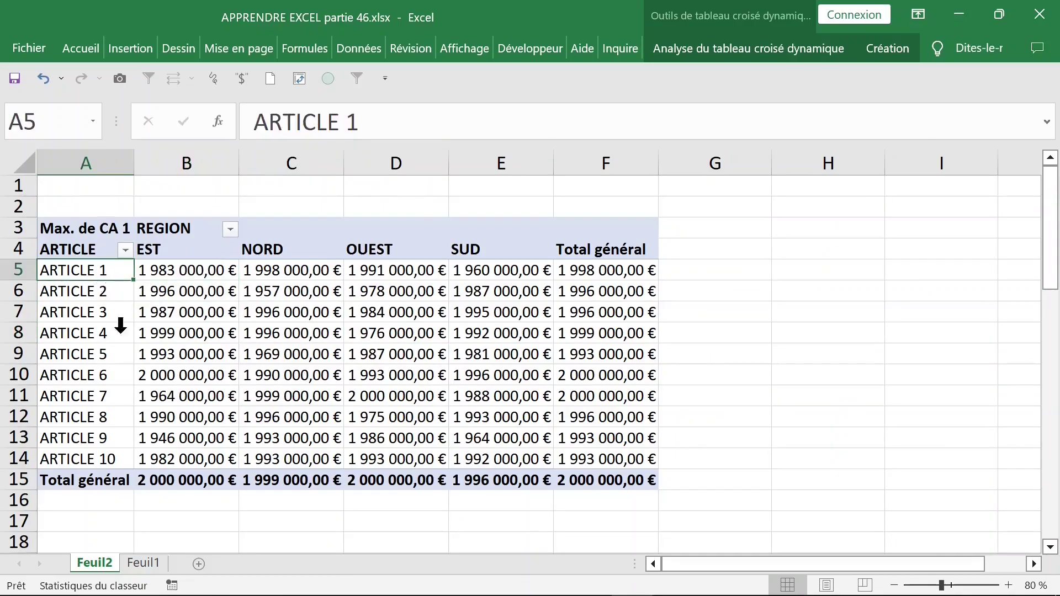
left_click(110, 355)
left_click(166, 270)
- Switch the summary to Min, then to Moyenne (average), and review the averages
right_click(174, 274)
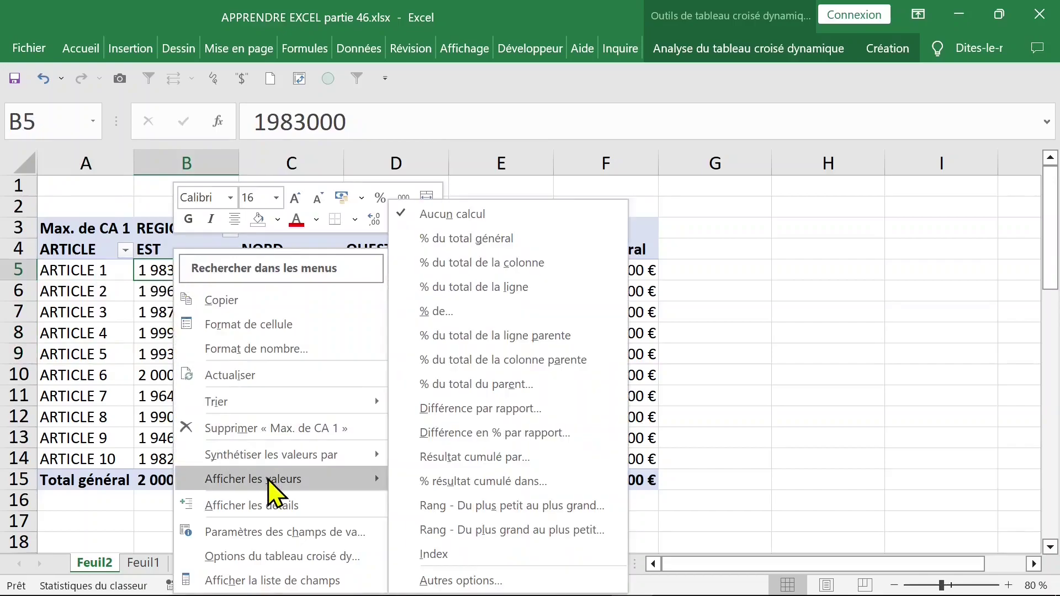
mouse_move(272, 456)
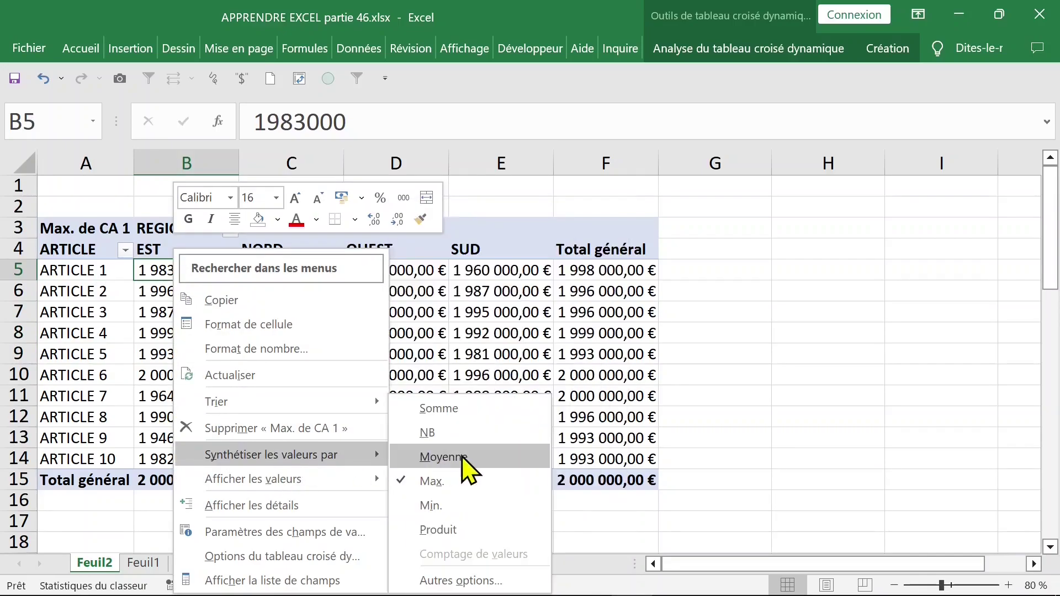
left_click(470, 506)
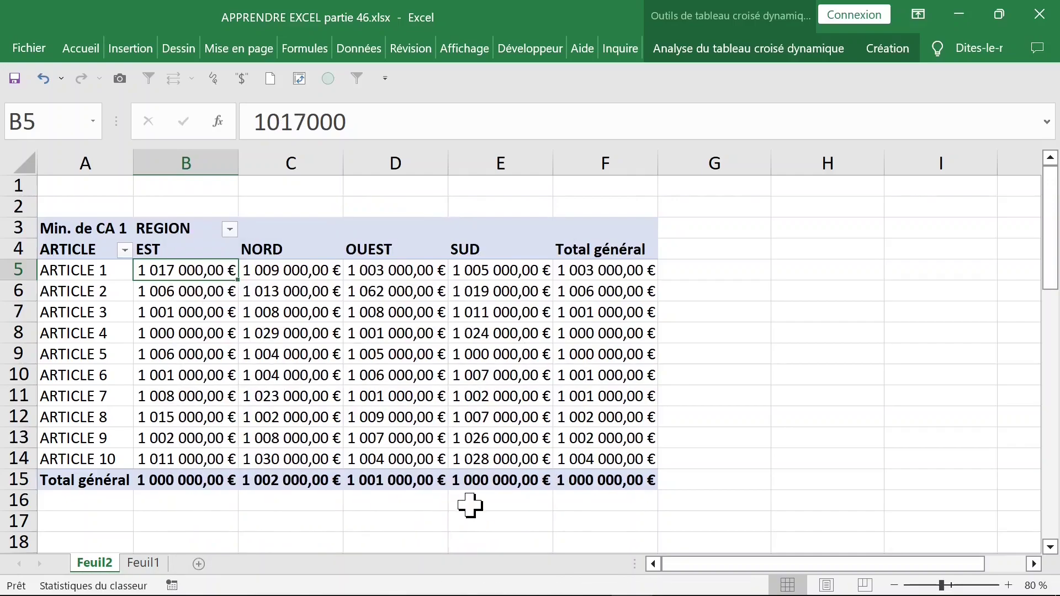
right_click(181, 270)
mouse_move(262, 479)
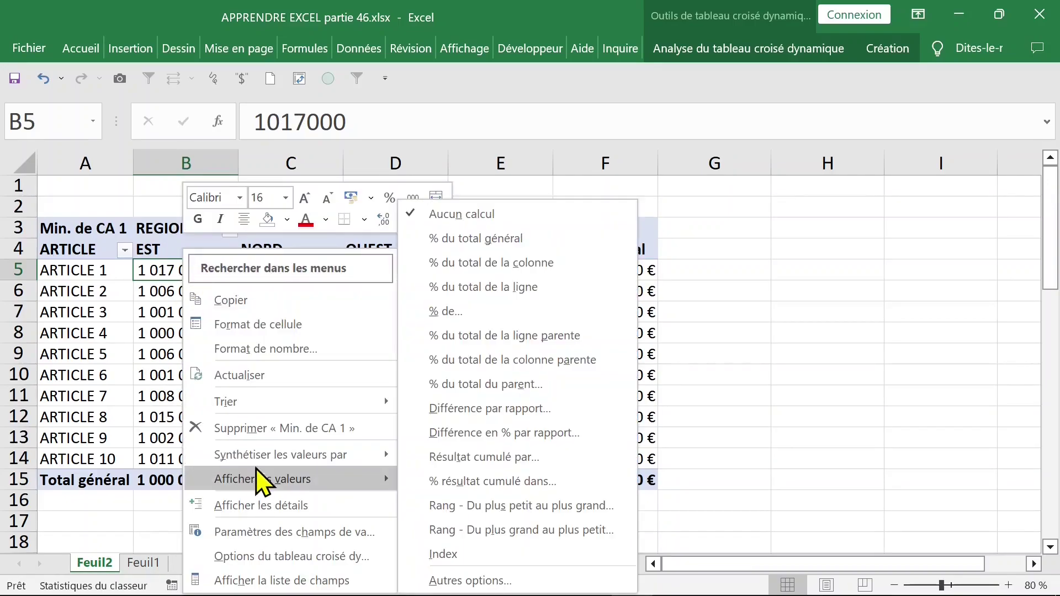
mouse_move(280, 455)
left_click(454, 467)
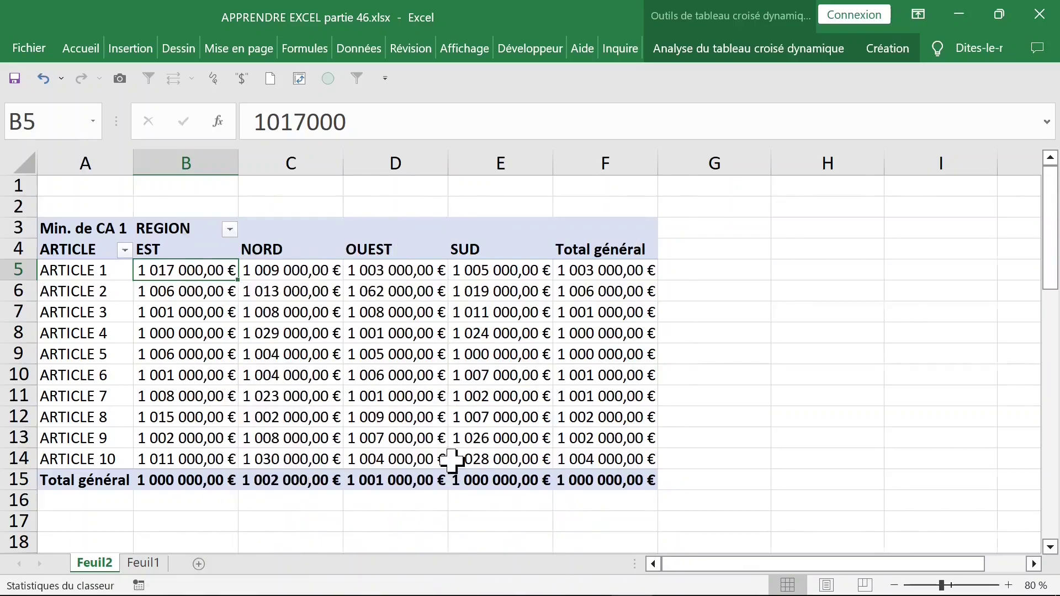
left_click(249, 333)
left_click(259, 293)
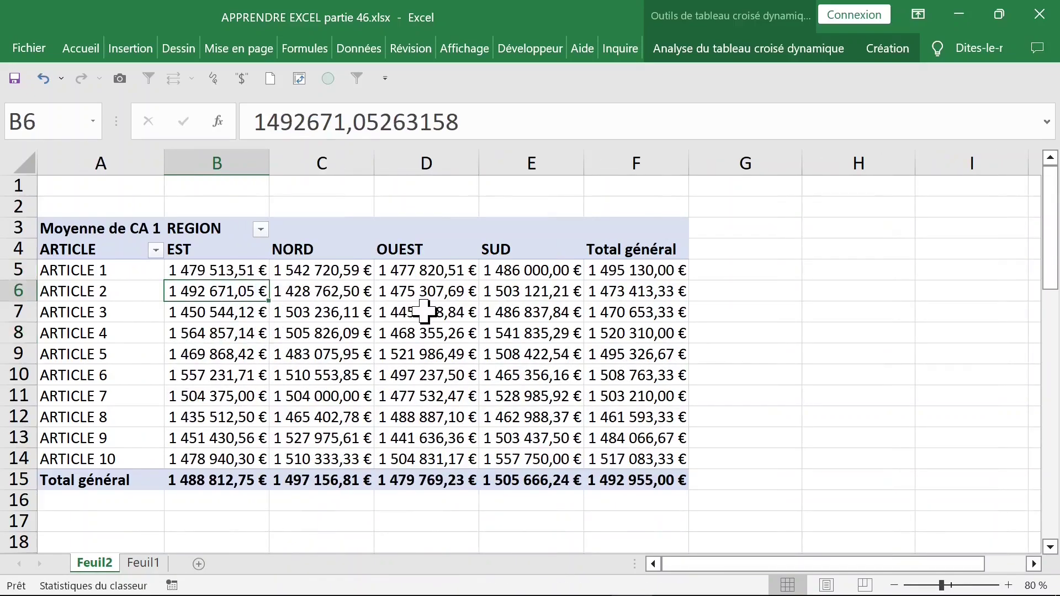
left_click(424, 311)
left_click(298, 293)
left_click(226, 271)
- Set the euro currency format of the averages to 0 decimal places
right_click(226, 270)
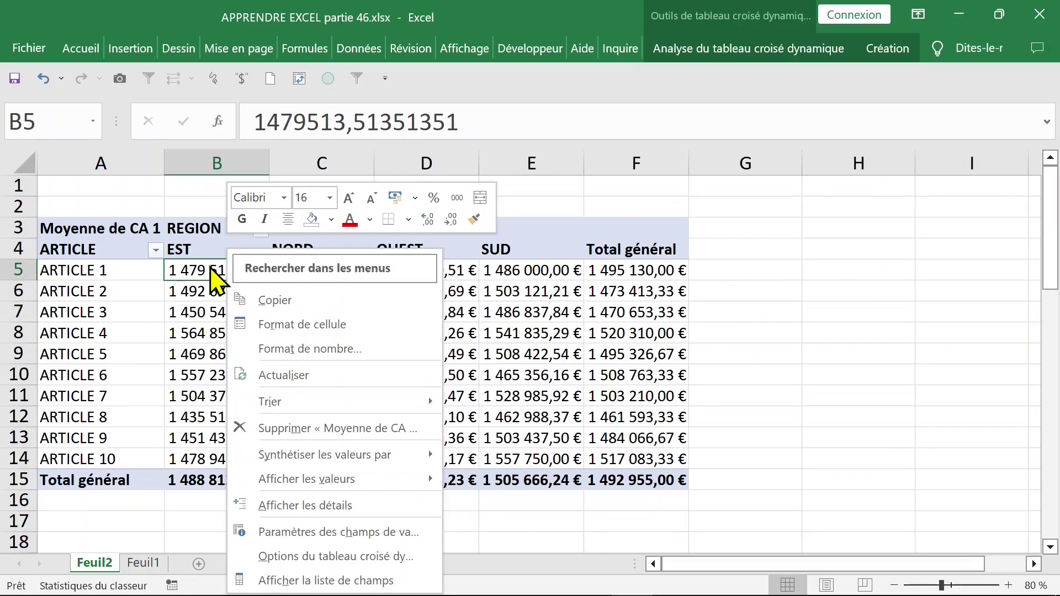
left_click(278, 350)
left_click_drag(297, 225, 262, 228)
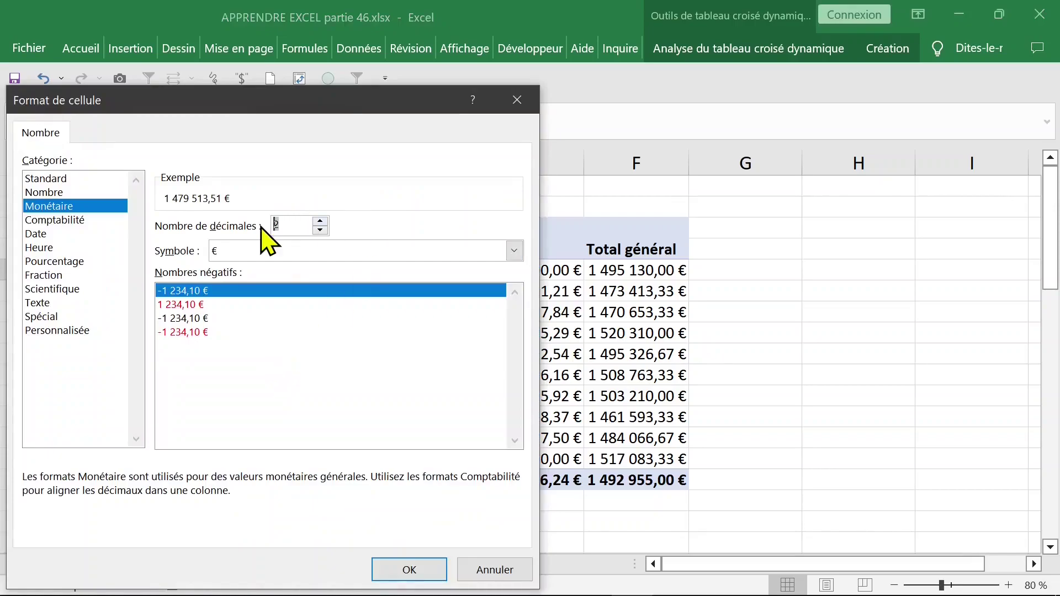
type("0")
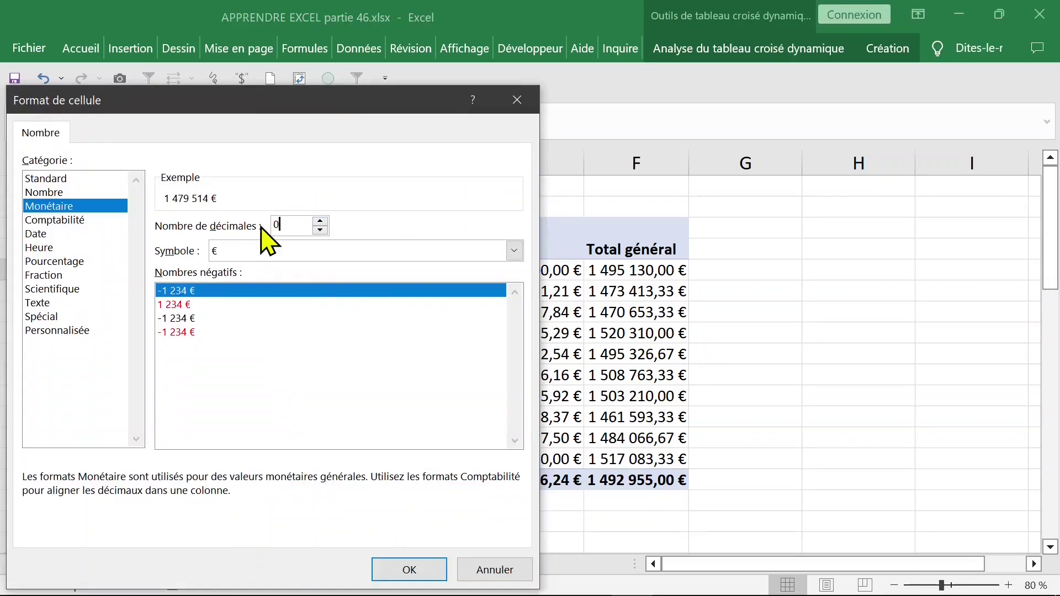
key("Return")
left_click(234, 307)
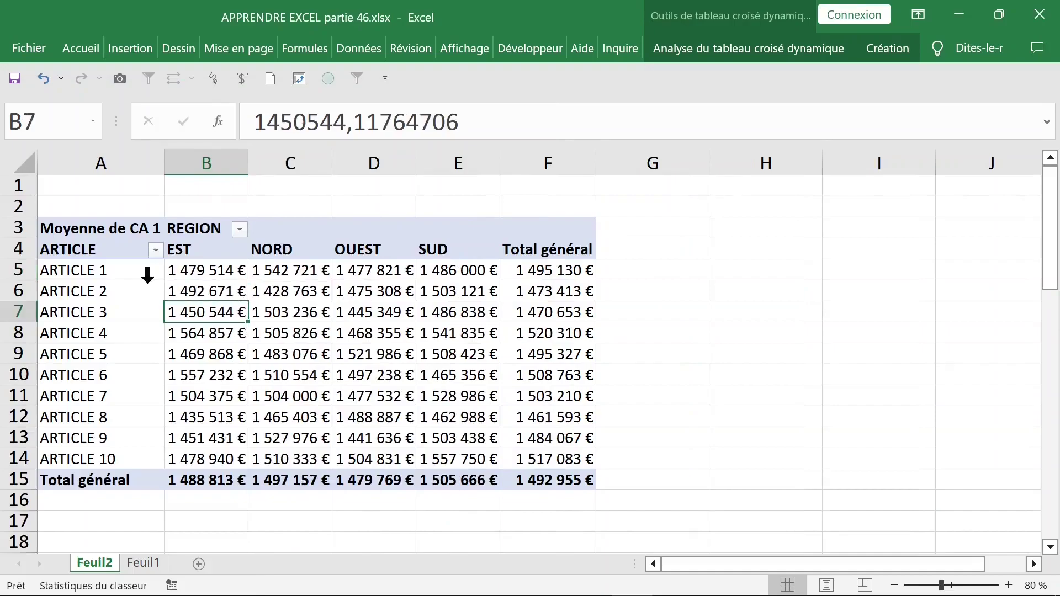
left_click(100, 254)
left_click(140, 225)
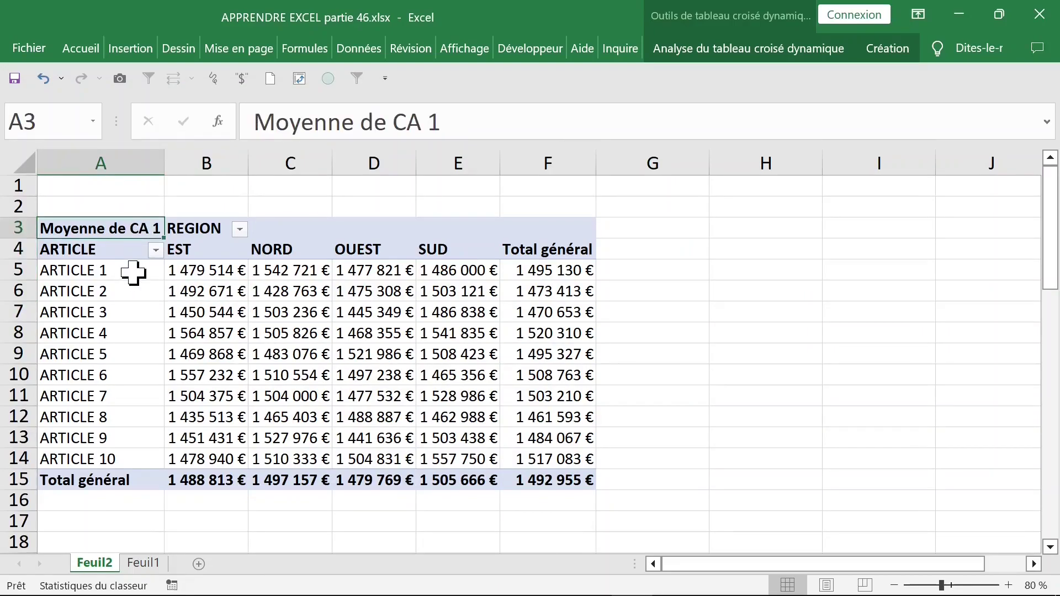
left_click(125, 271)
left_click(230, 292)
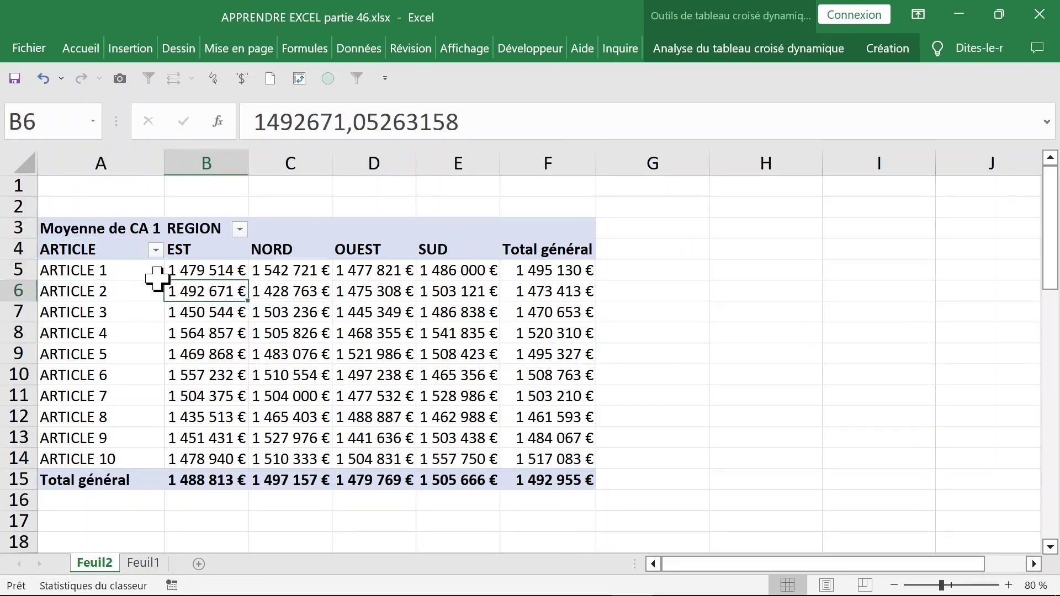
- Copy the pivot table and paste a duplicate at cell H3, widening column H
mouse_move(89, 227)
left_mouse_down()
mouse_move(382, 430)
mouse_move(559, 482)
left_mouse_up()
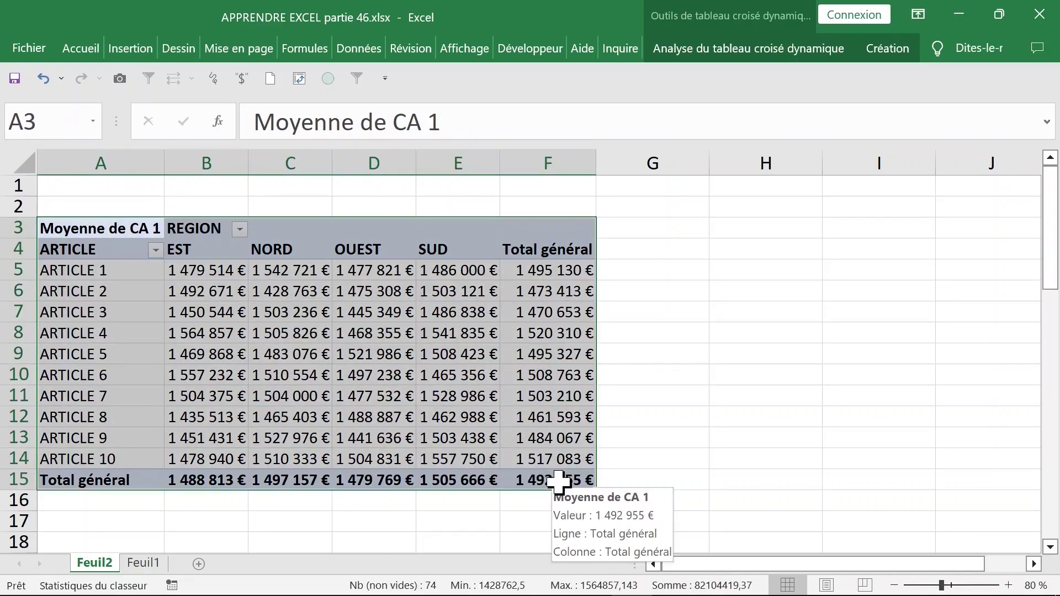
key("ctrl+c")
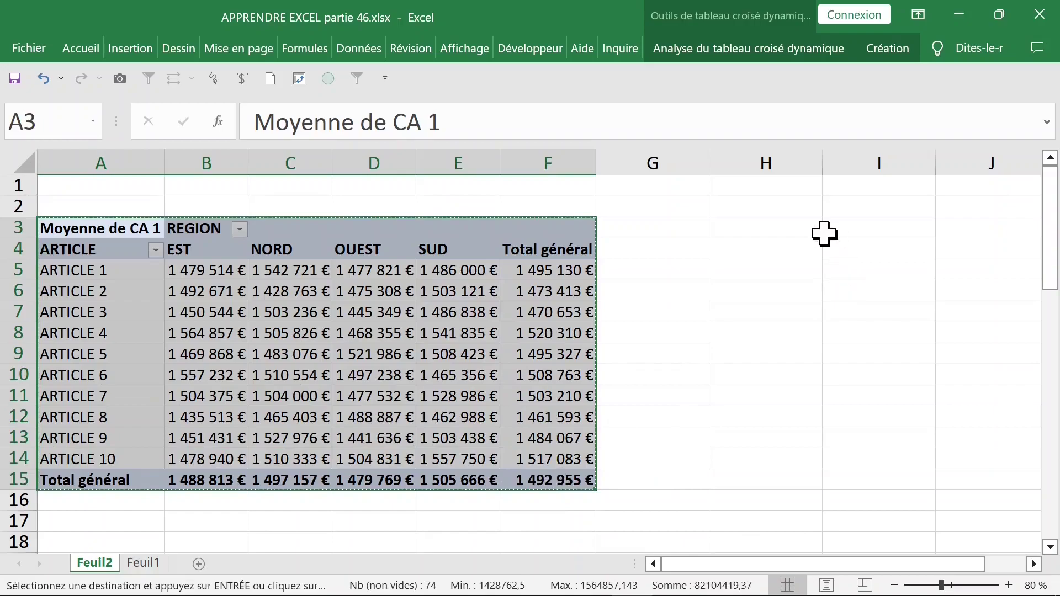
left_click(815, 231)
key("ctrl+v")
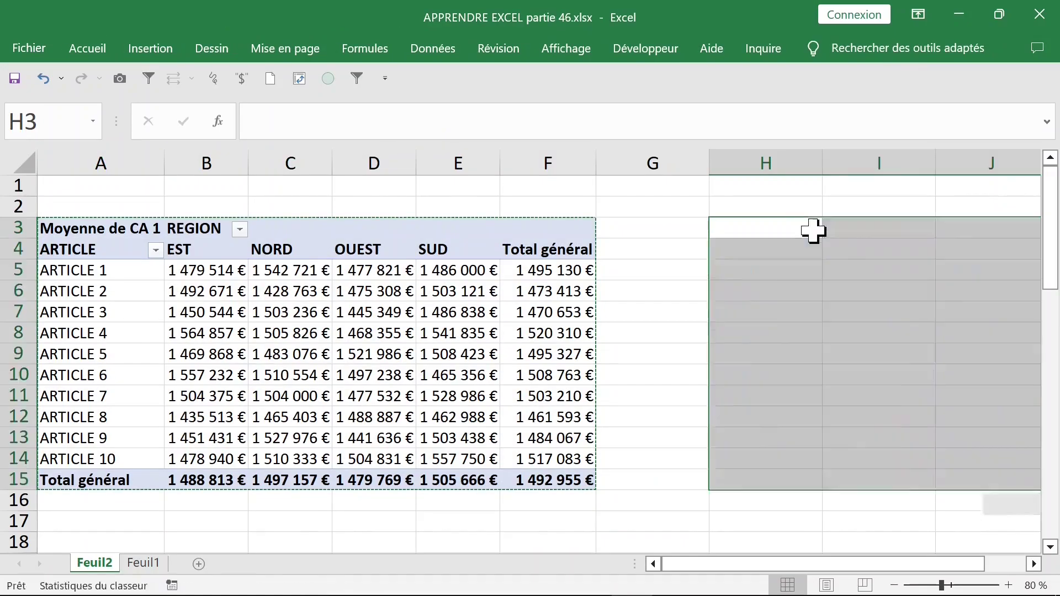
left_click(792, 258)
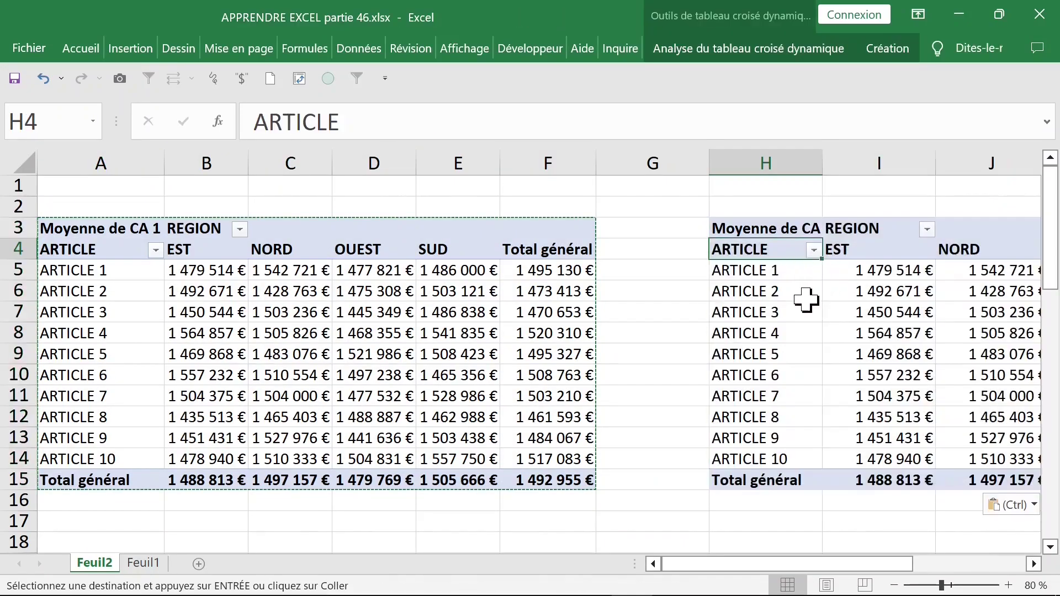
double_click(818, 162)
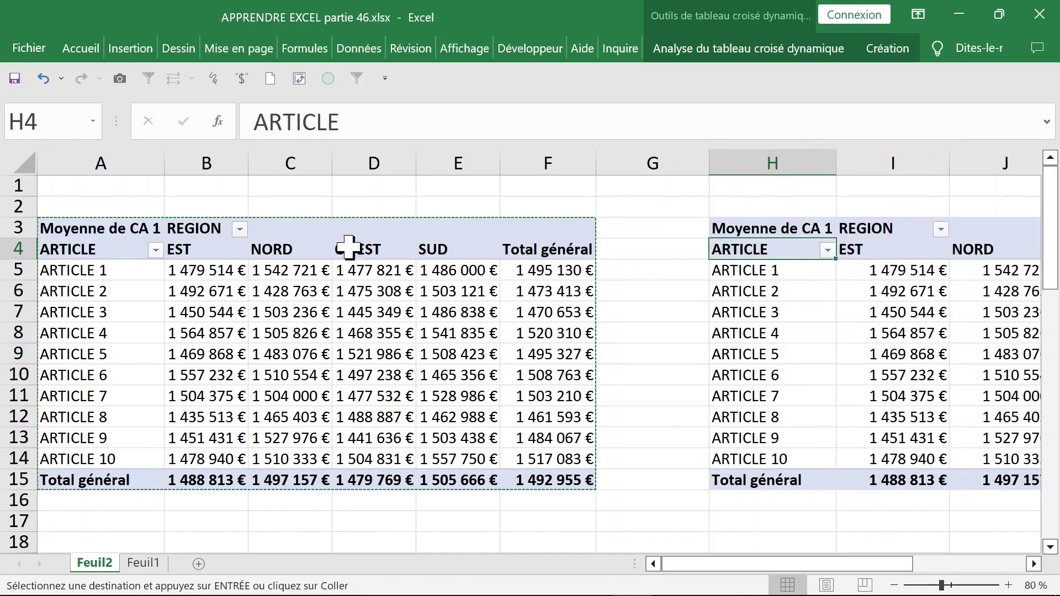
left_click(135, 229)
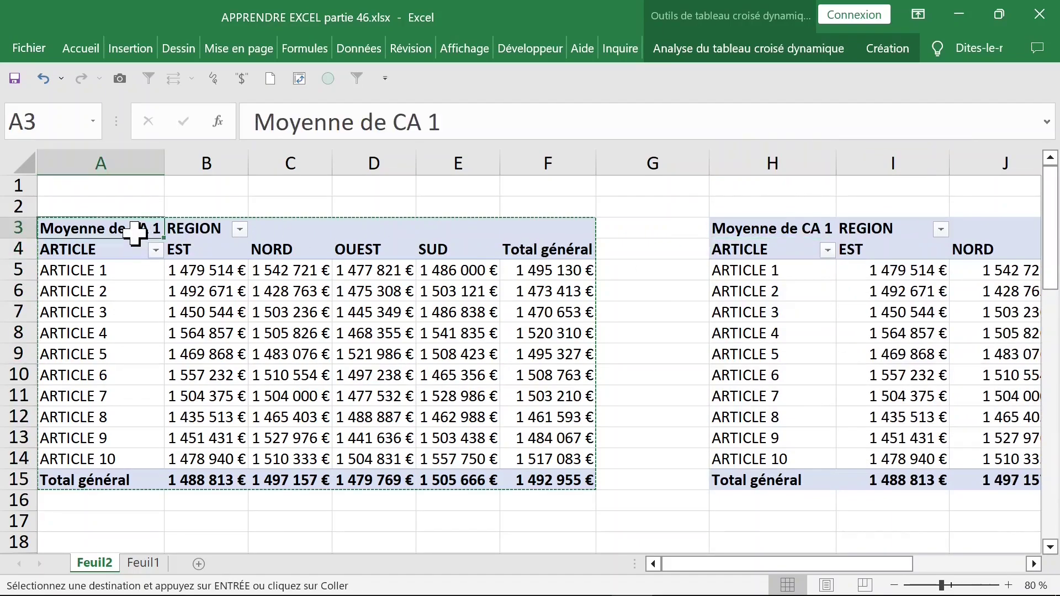
left_click(787, 228)
key("ctrl+v")
left_click(793, 275)
right_click(783, 273)
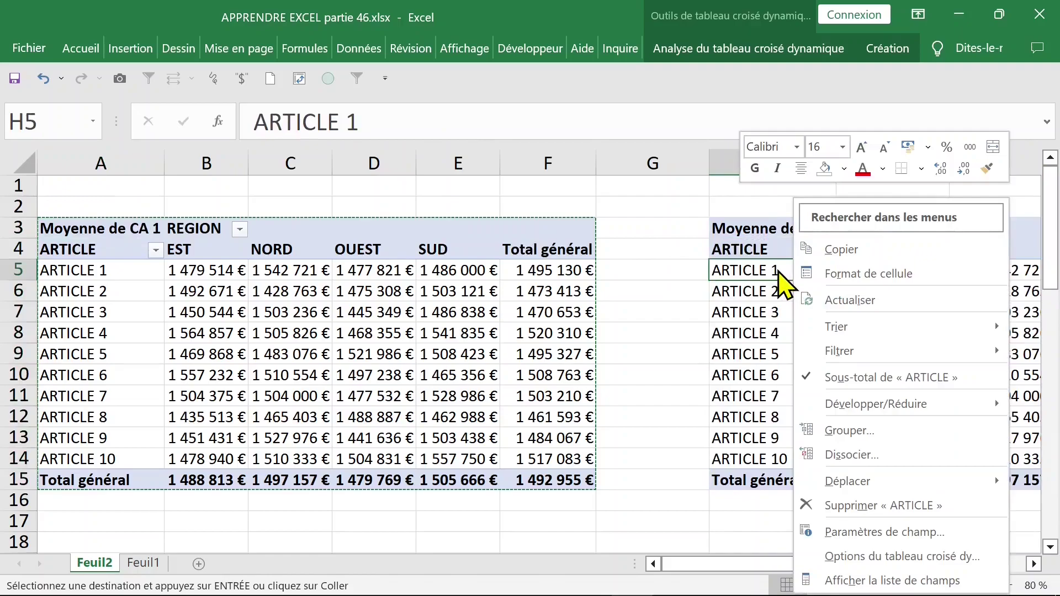
- In the copy's field list, replace Moyenne de CA 1 with CA 2 as the summed value
left_click(838, 580)
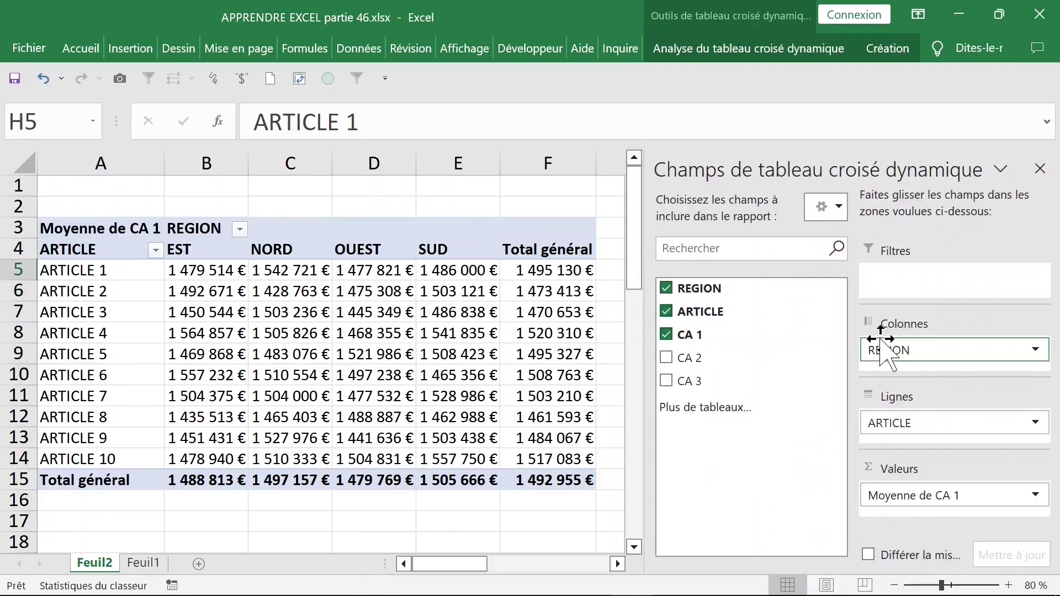
left_click_drag(966, 494, 771, 472)
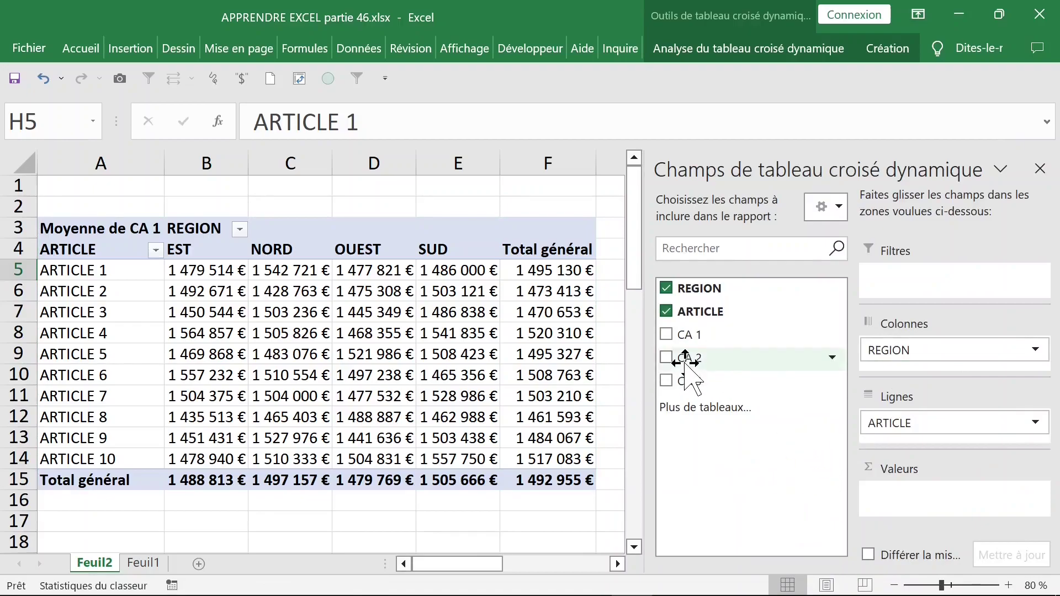
left_click_drag(685, 364, 925, 500)
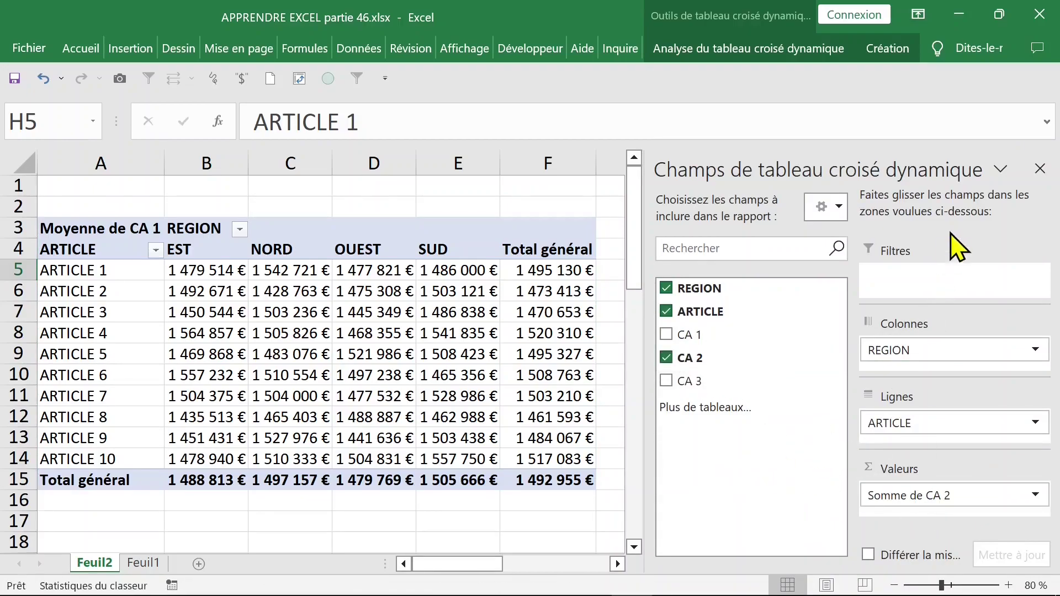
left_click(1040, 168)
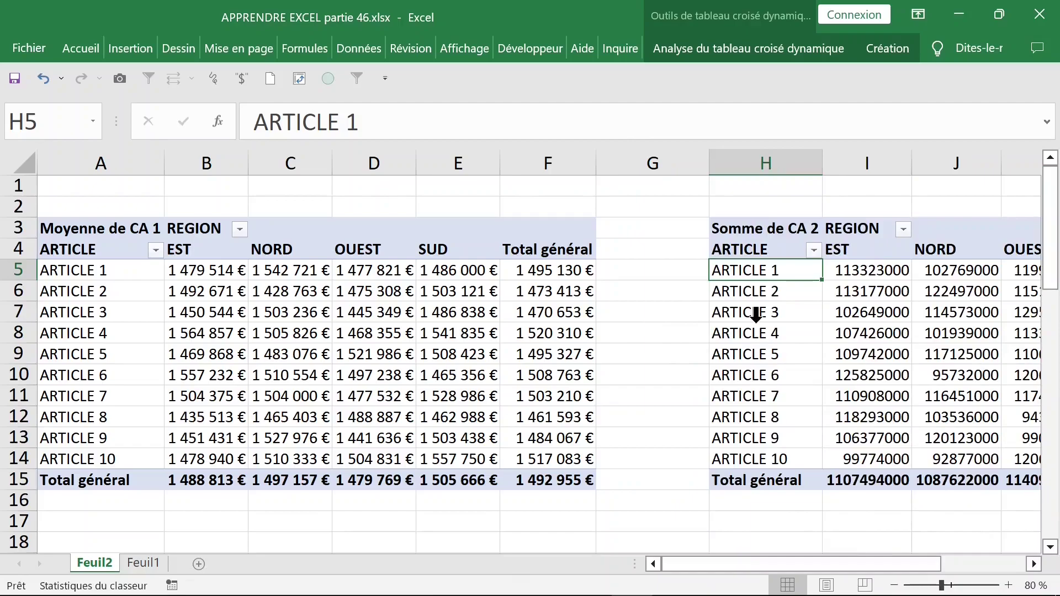
left_click(765, 232)
left_click(783, 276)
- Summarise the second pivot's CA 2 by average and format it as euros with 0 decimals
right_click(853, 276)
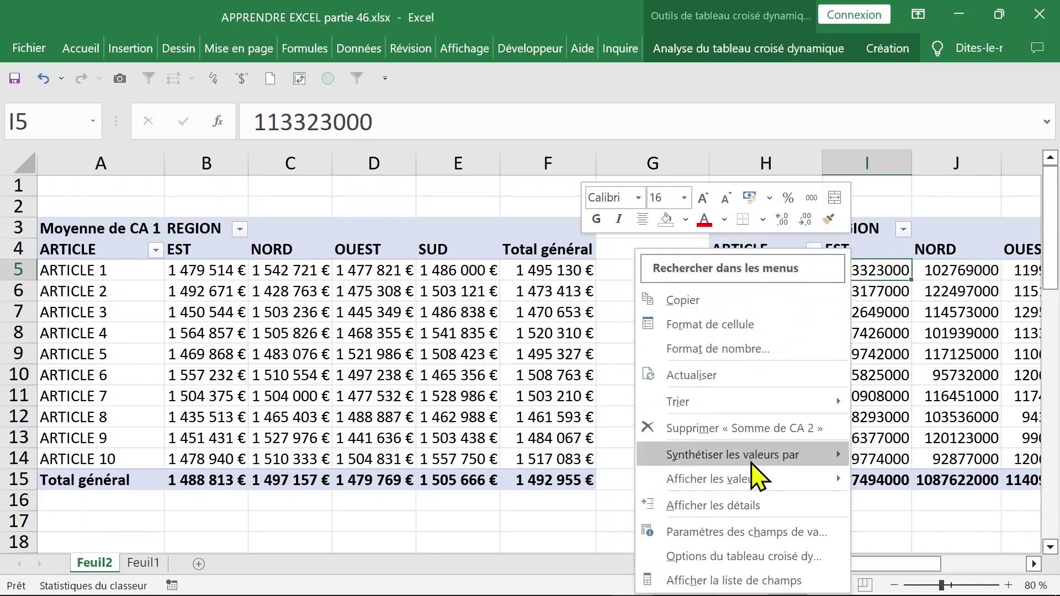
mouse_move(733, 455)
left_click(898, 458)
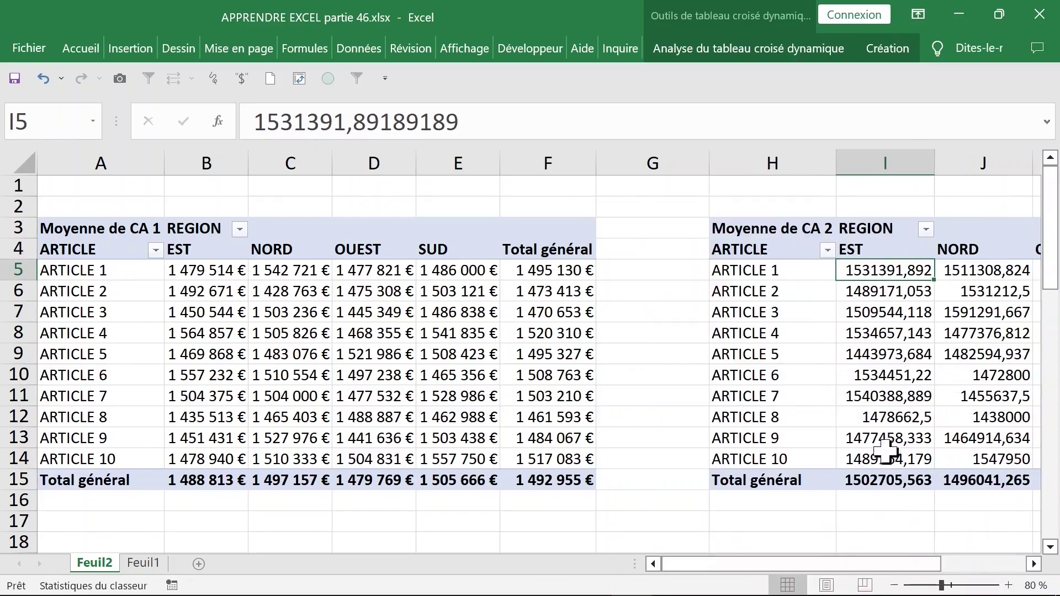
right_click(871, 270)
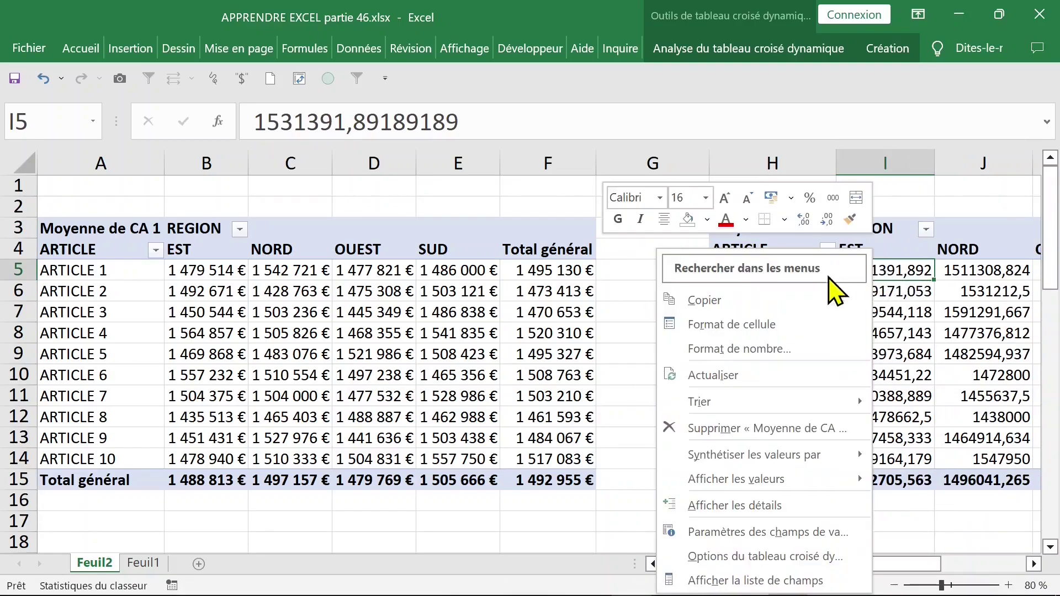
left_click(797, 362)
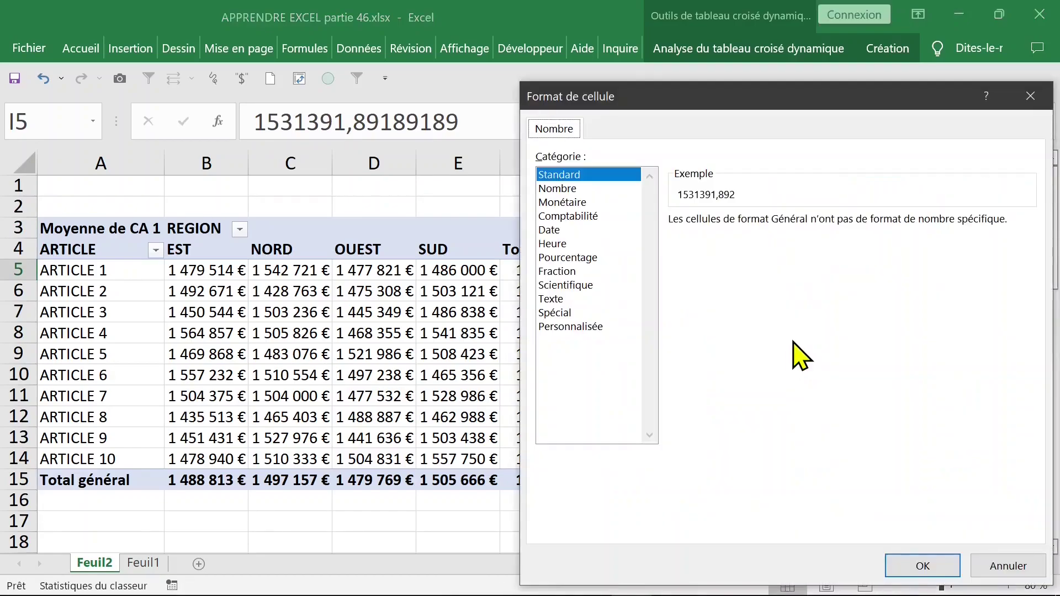
left_click(567, 203)
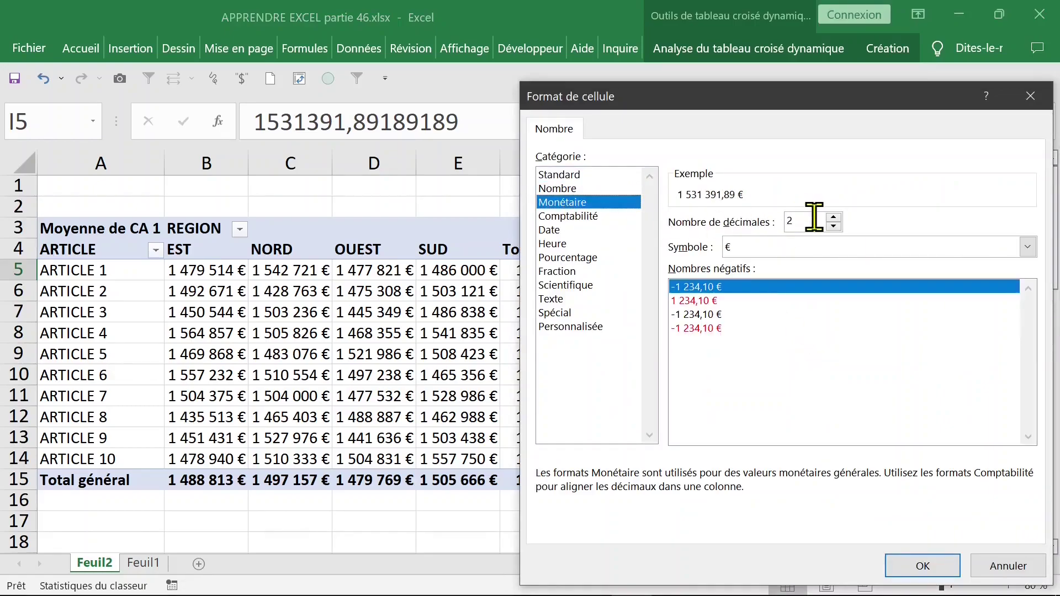
type("0")
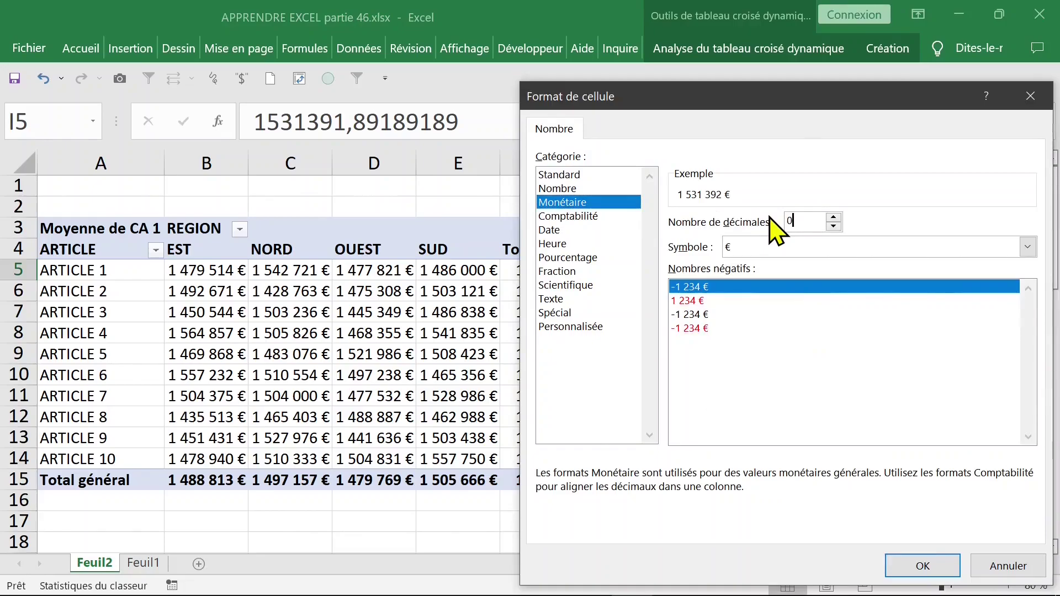
key("Return")
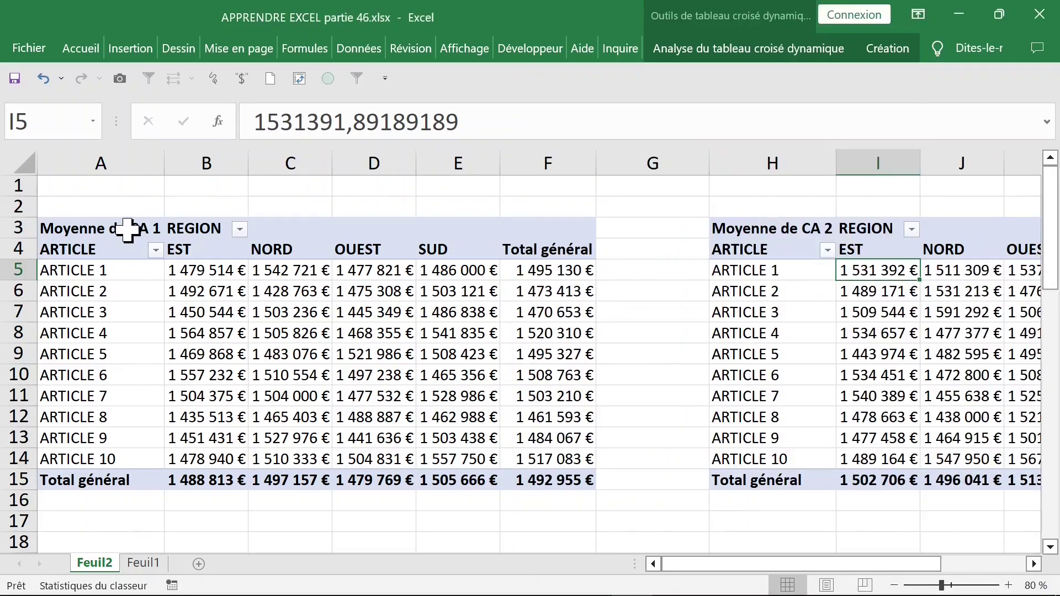
- Copy the entire first CA 1 average pivot table
left_click(711, 270)
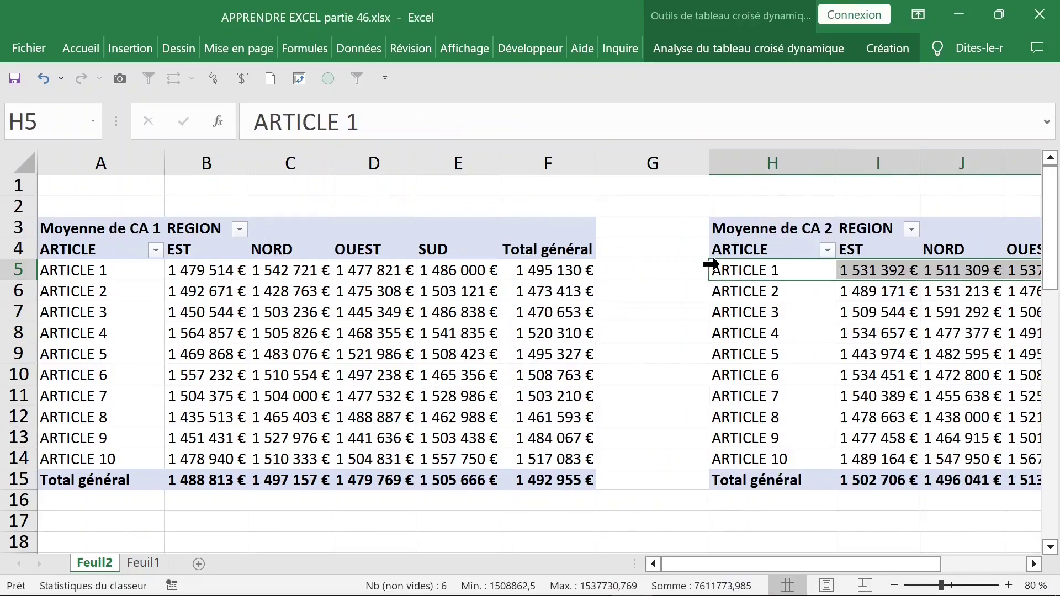
left_click(778, 254)
left_click(776, 274)
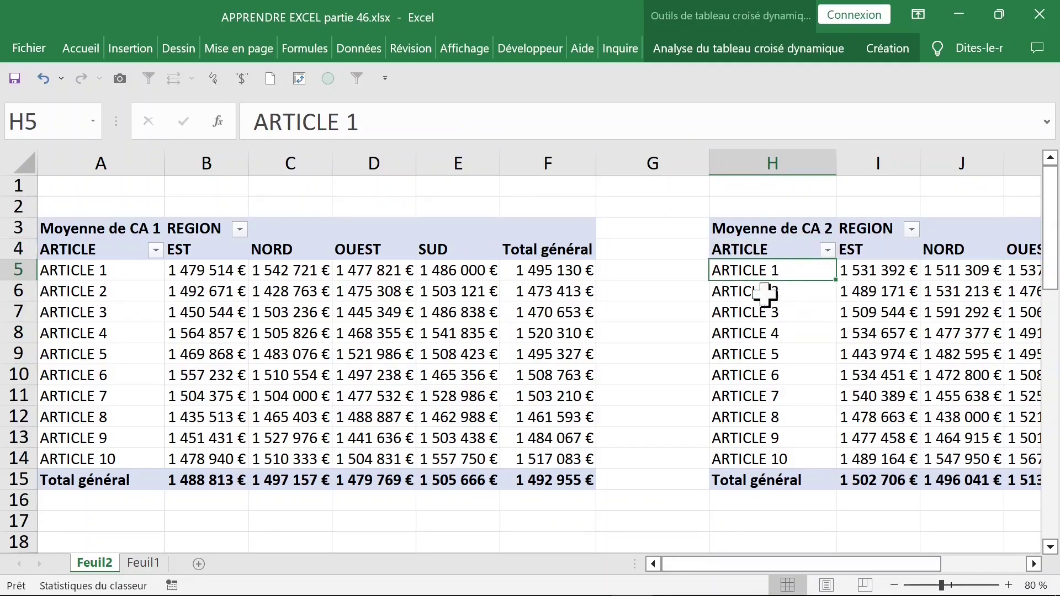
left_click(419, 296)
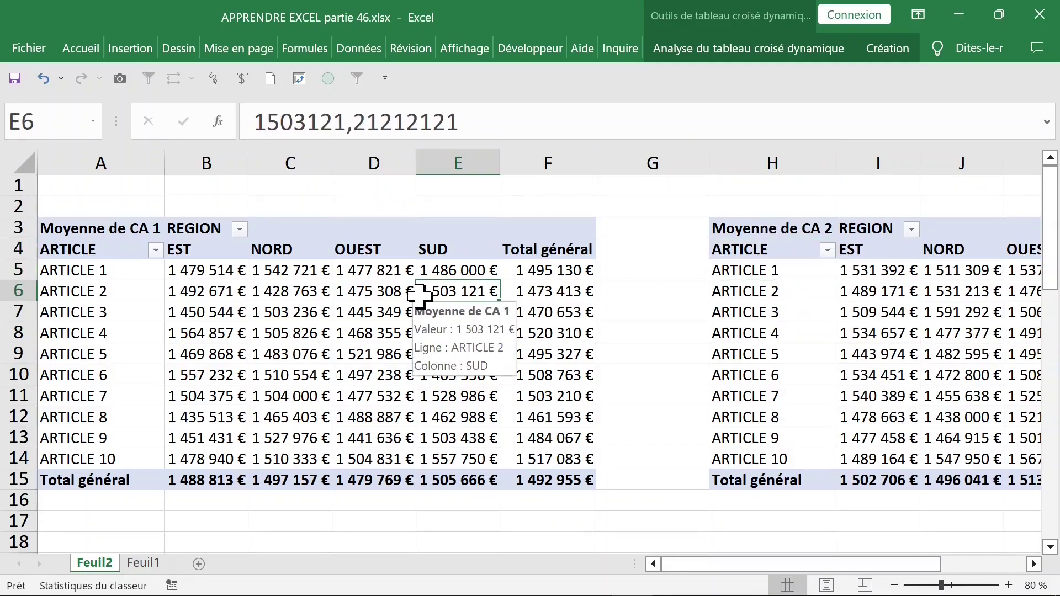
key("ctrl+a")
key("ctrl+c")
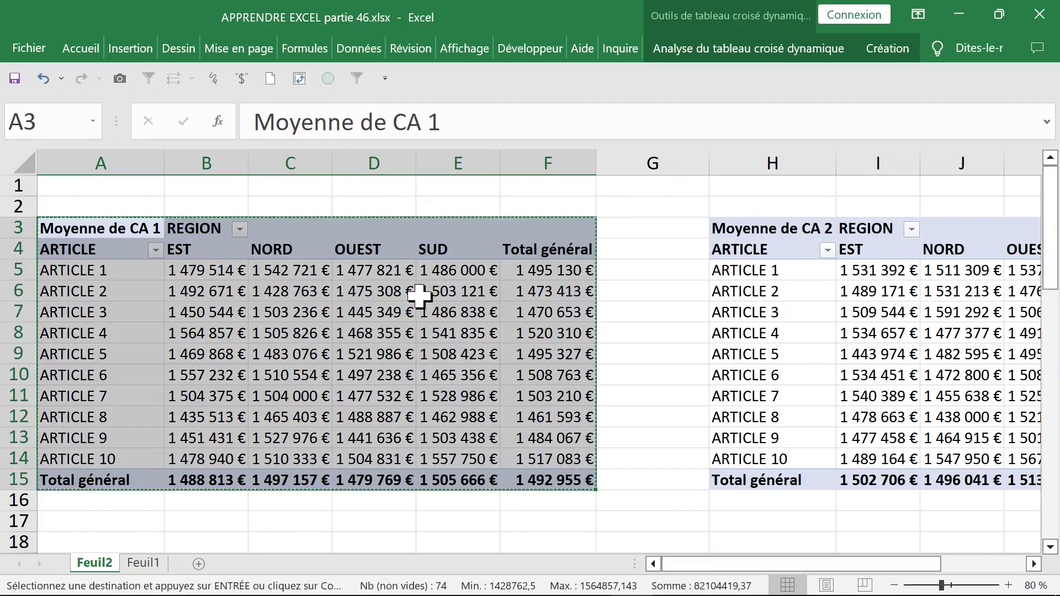
- Paste the pivot copy at cell O3 and autofit column O to its contents
left_click(683, 274)
key("Right")
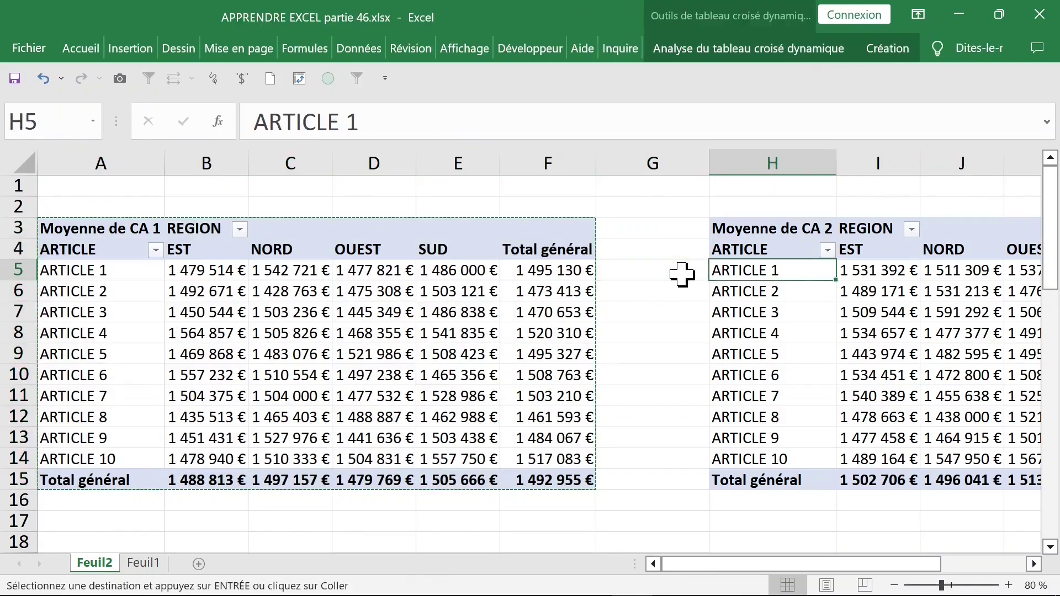
key("Right")
key("Right")
key("Right")
key("Right")
key("Right")
key("Right")
key("Right")
key("Right")
key("Right")
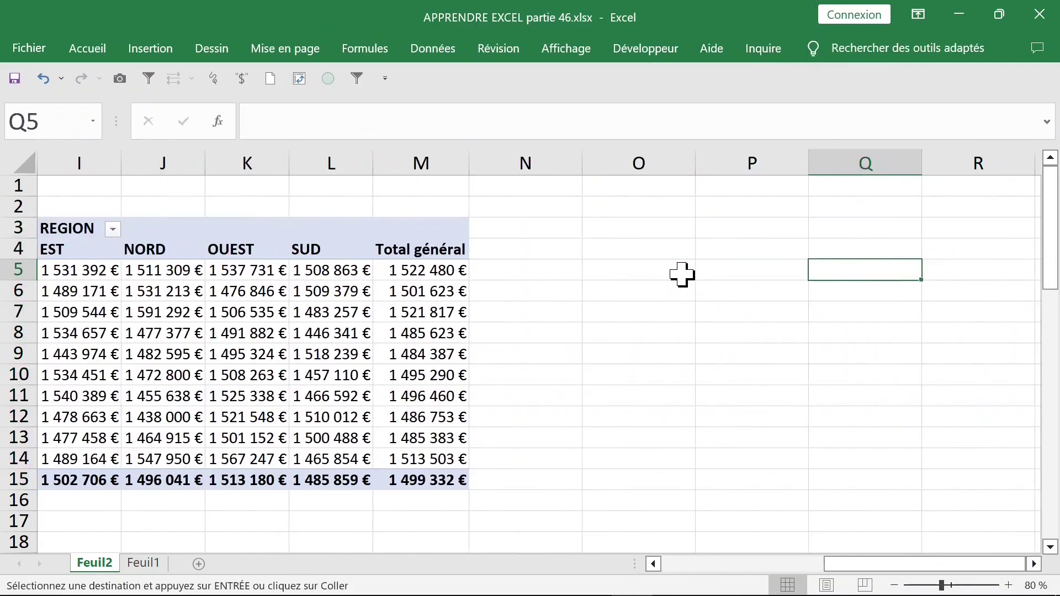
left_click(666, 225)
key("ctrl+v")
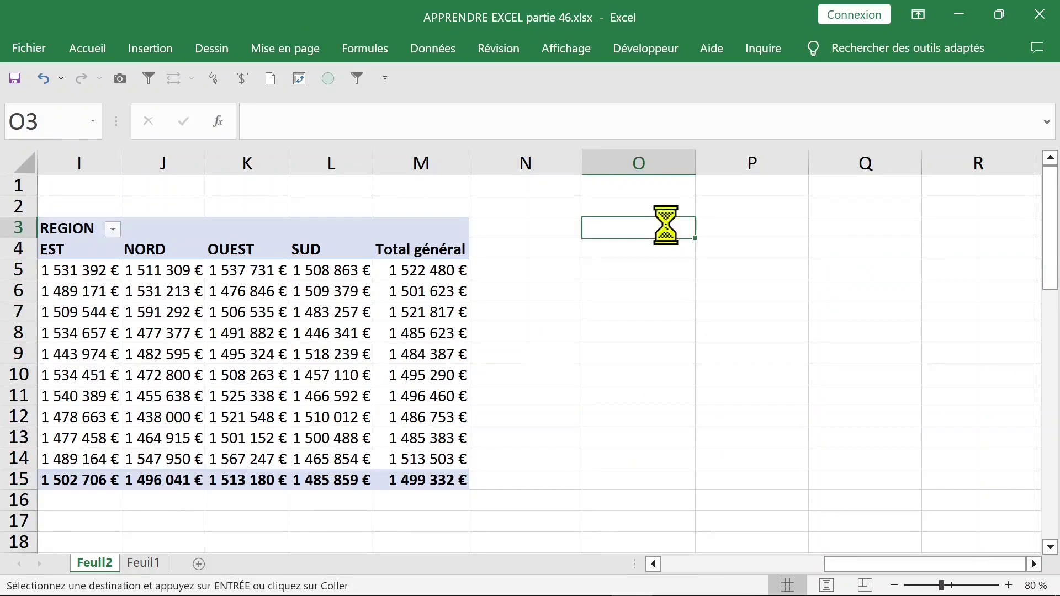
double_click(695, 161)
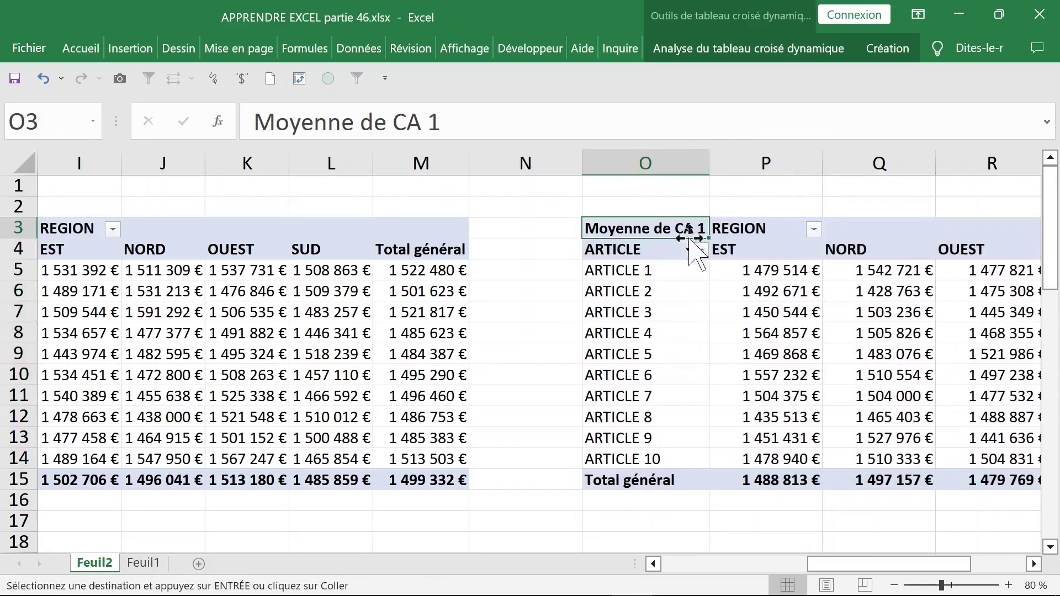
left_click(761, 291)
- Replace CA 1 with CA 3 as the third pivot's value field
right_click(761, 291)
left_click(812, 562)
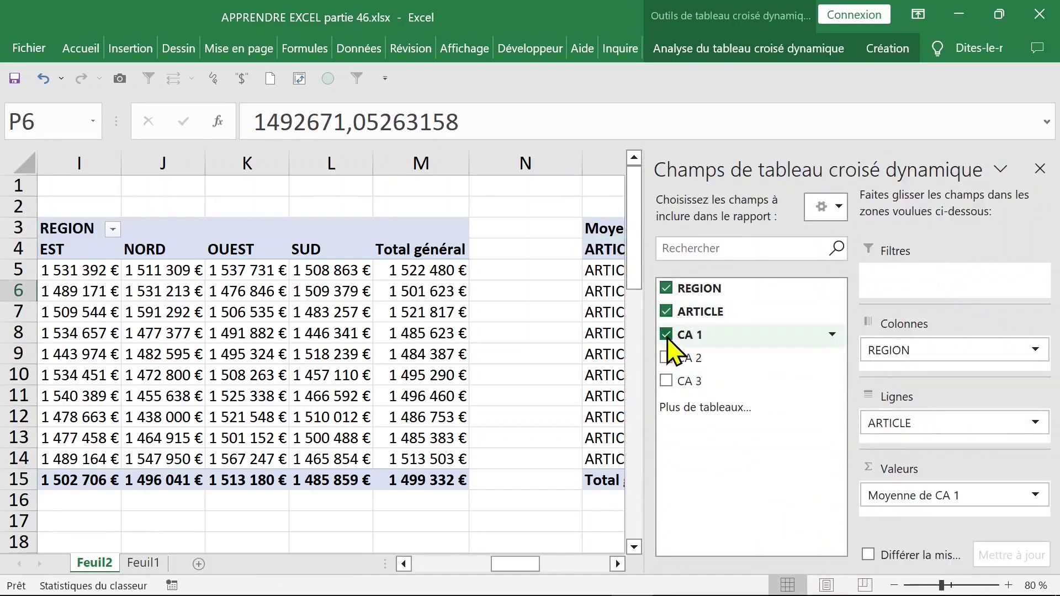
left_click(668, 336)
left_click(667, 383)
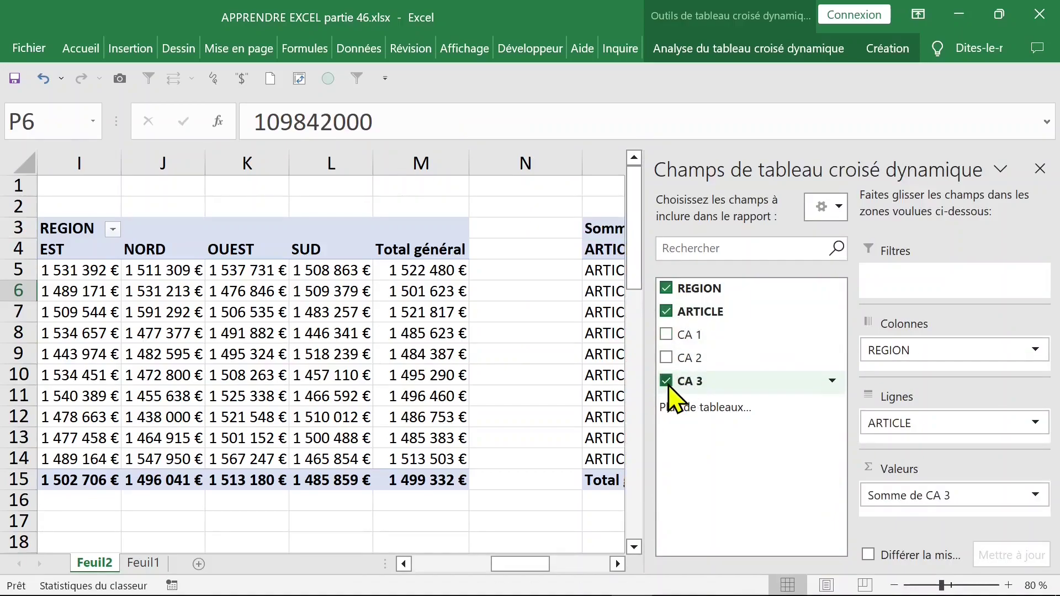
left_click(1041, 168)
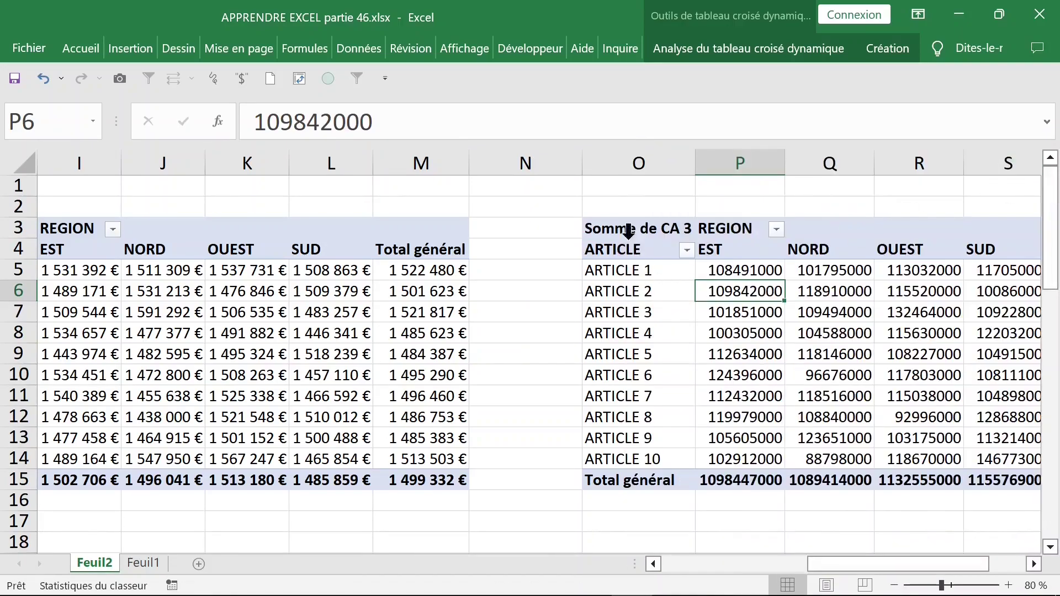
- Summarise the third pivot's CA 3 values by average instead of sum
left_click(629, 230)
left_click(744, 273)
right_click(744, 273)
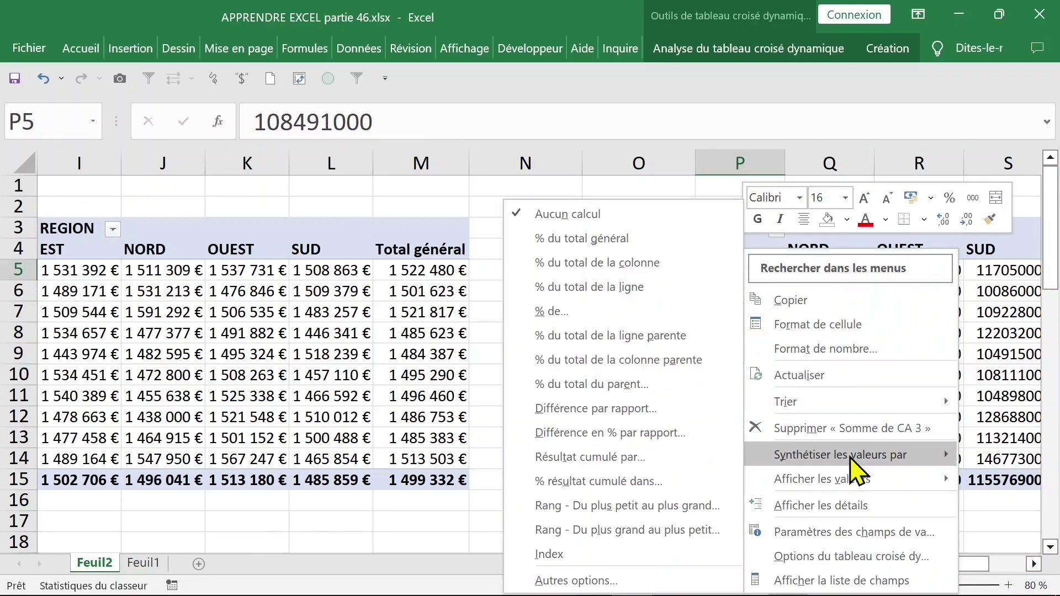
mouse_move(840, 455)
left_click(712, 457)
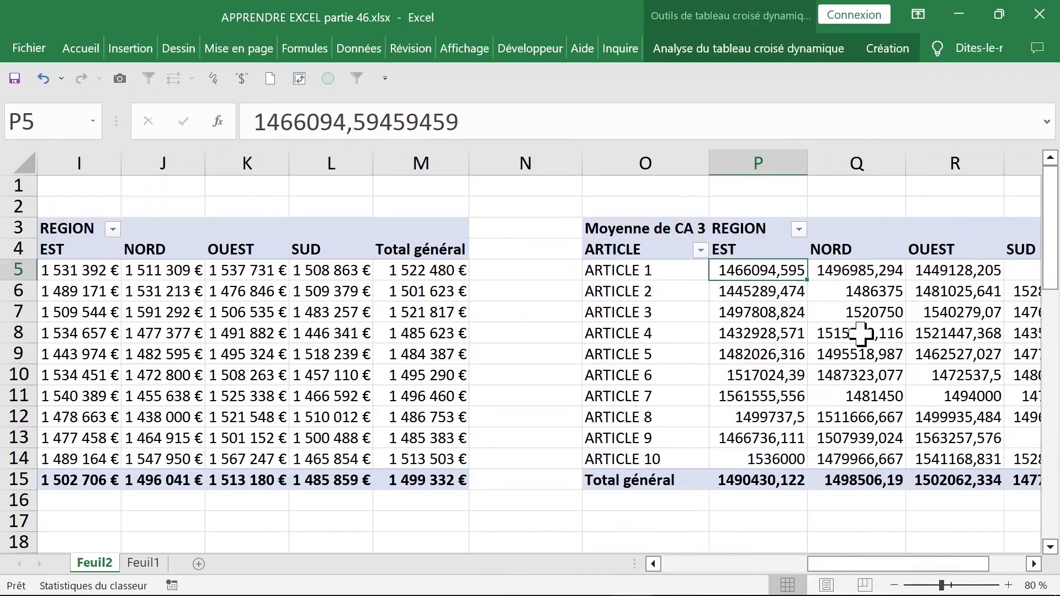
right_click(761, 271)
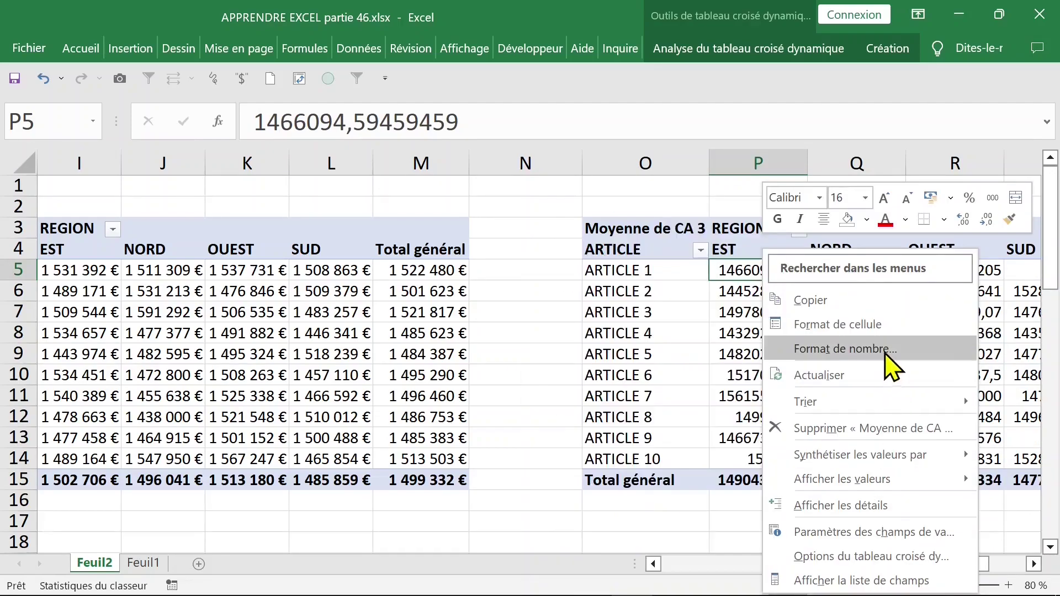
- Apply the currency (€) number format with 0 decimal places to the CA 3 averages
left_click(886, 349)
left_click(566, 205)
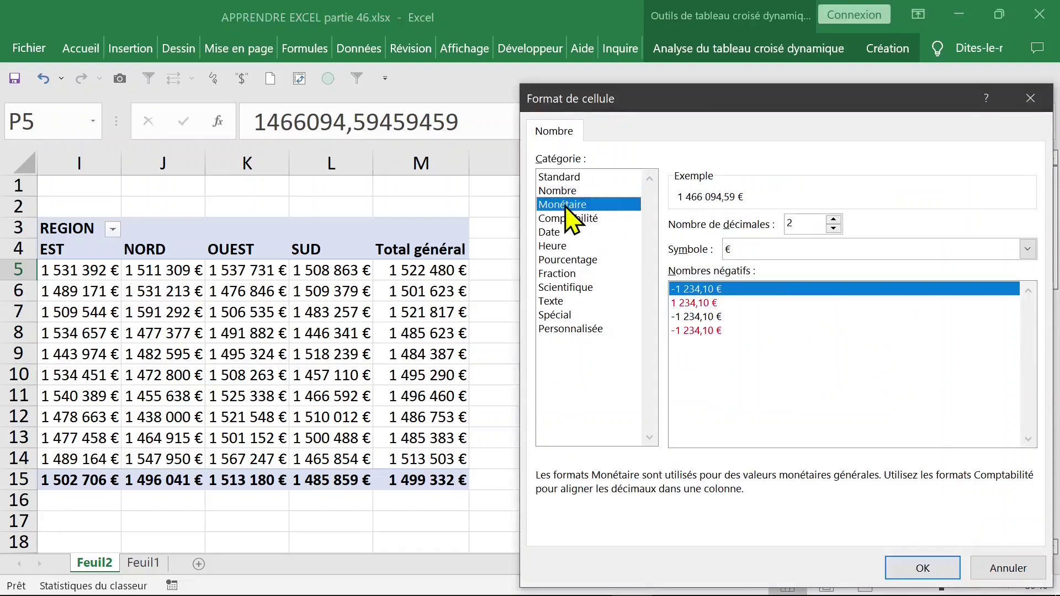
double_click(790, 223)
type("0")
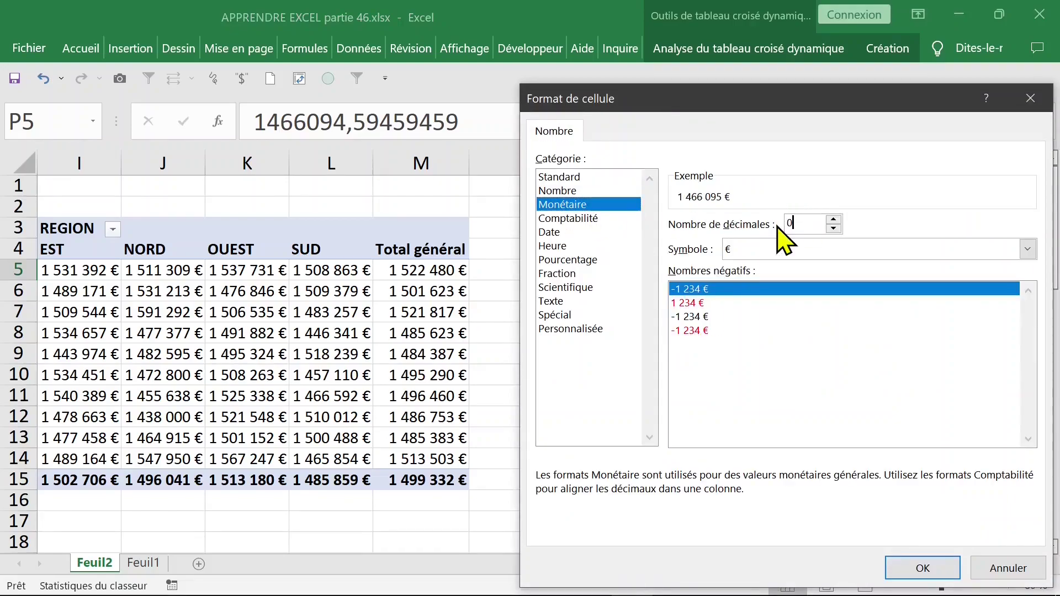
key("Return")
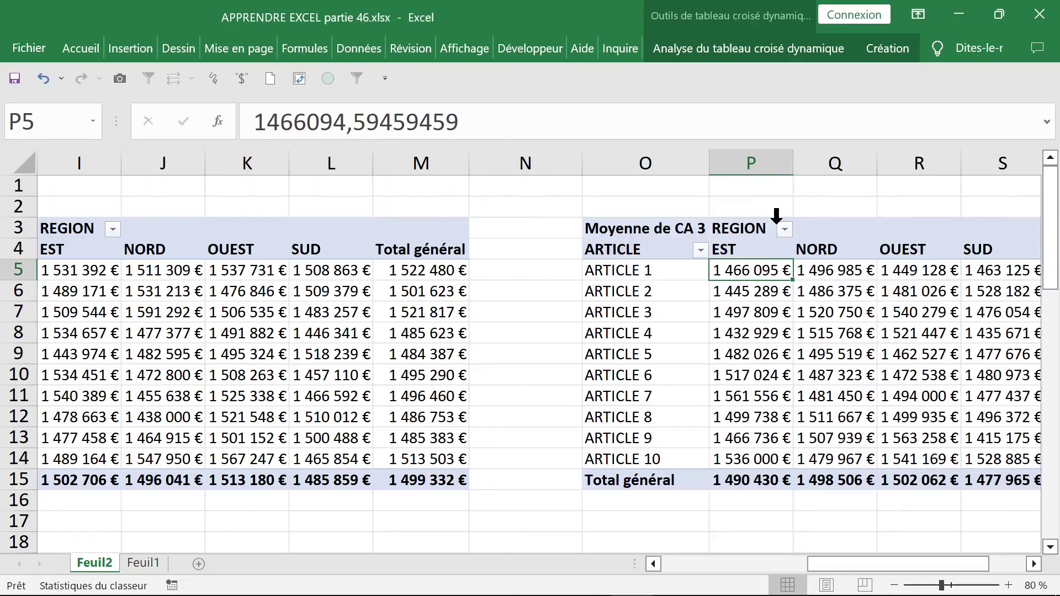
- Select the whole Feuil2 sheet and autofit all columns so euro values replace ####
left_click(568, 331)
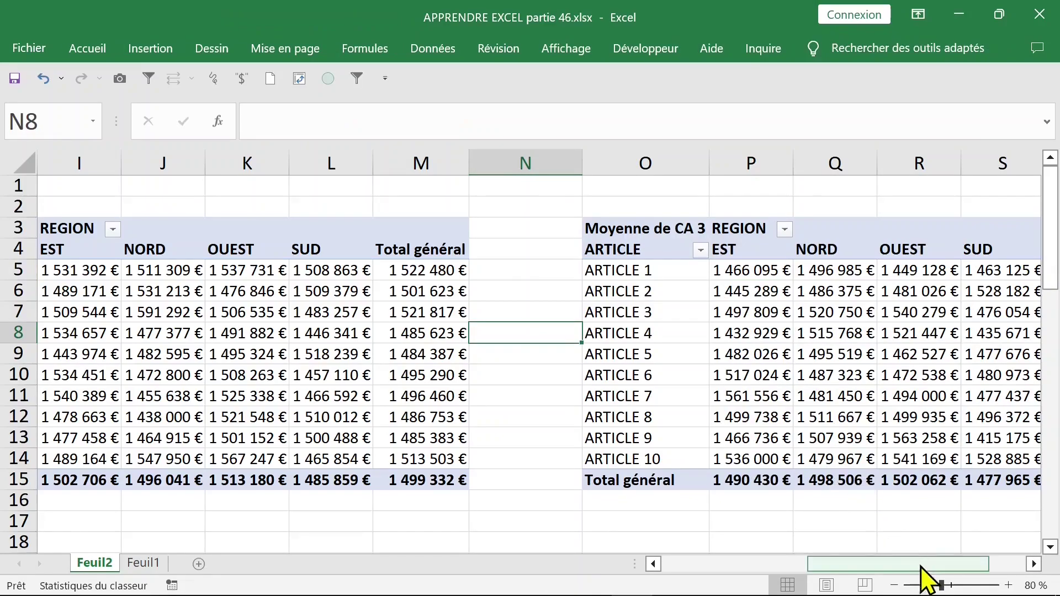
left_click(896, 586)
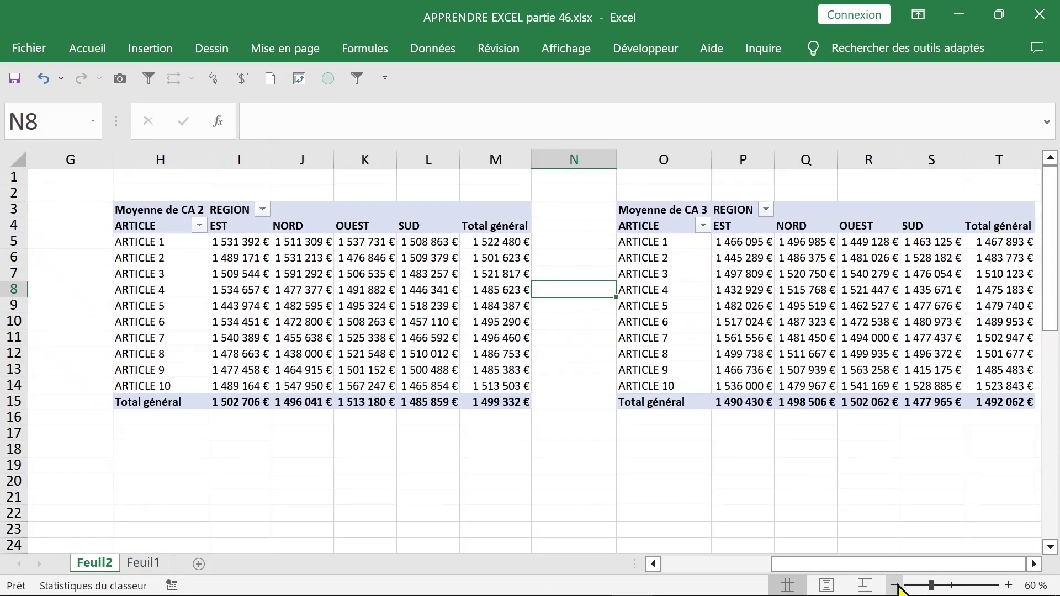
left_click(896, 586)
left_click(88, 199)
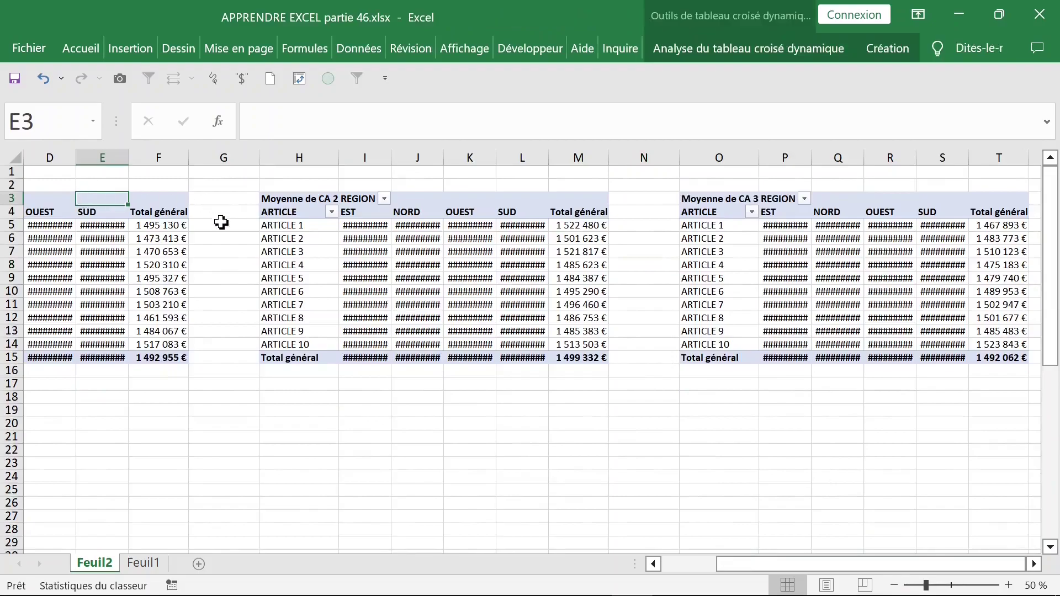
left_click(224, 238)
left_click(346, 237)
key("Left")
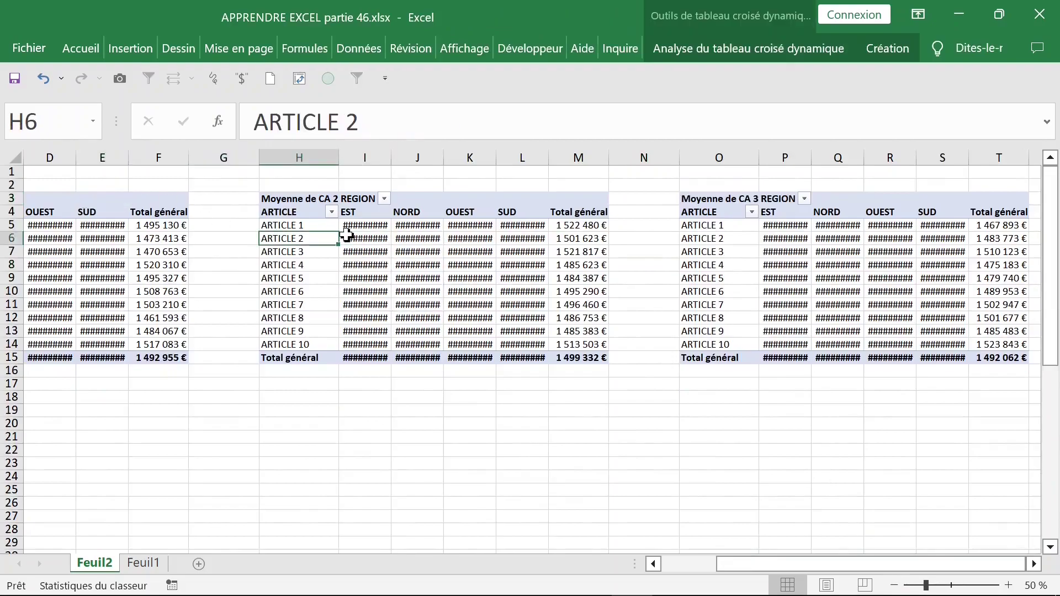
key("Home")
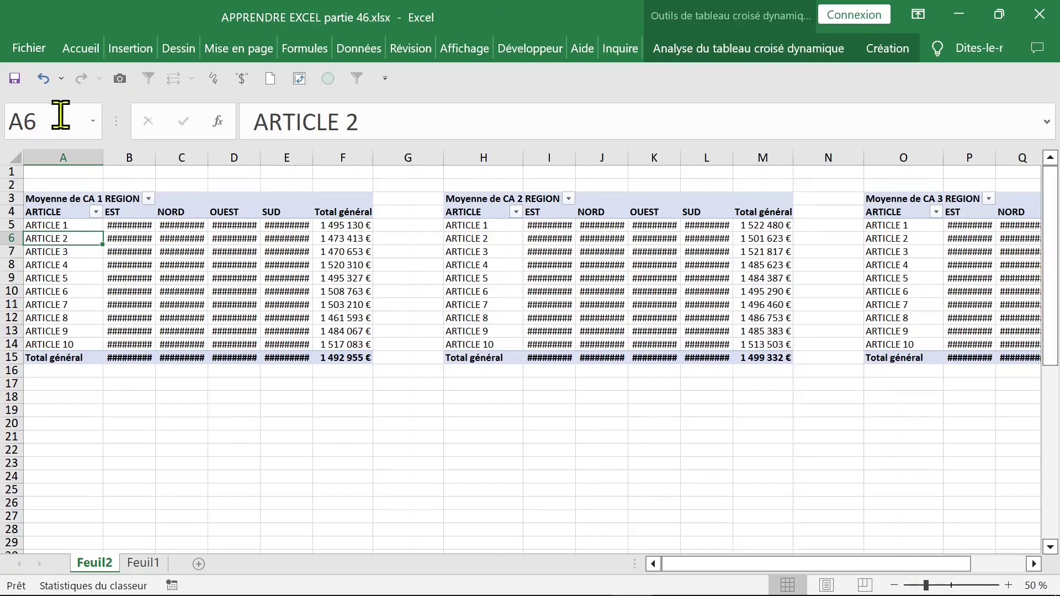
left_click(15, 155)
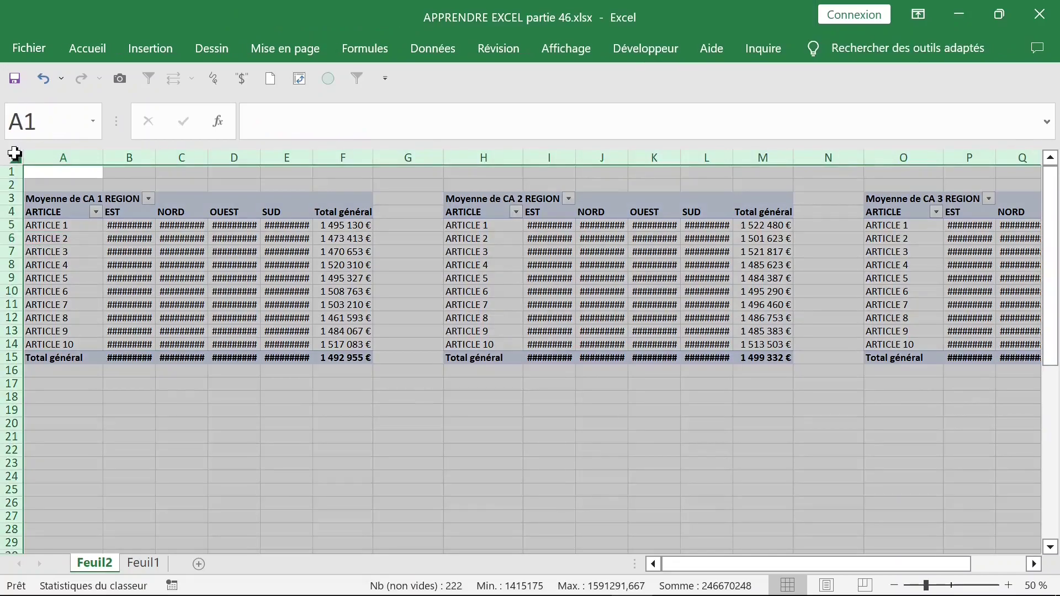
double_click(313, 157)
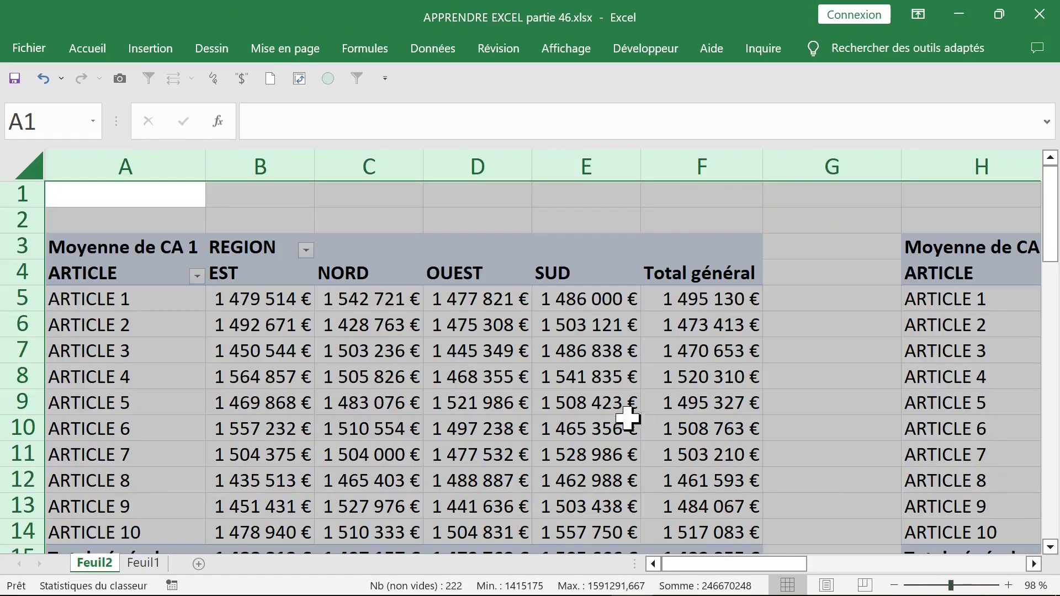
left_click(260, 266)
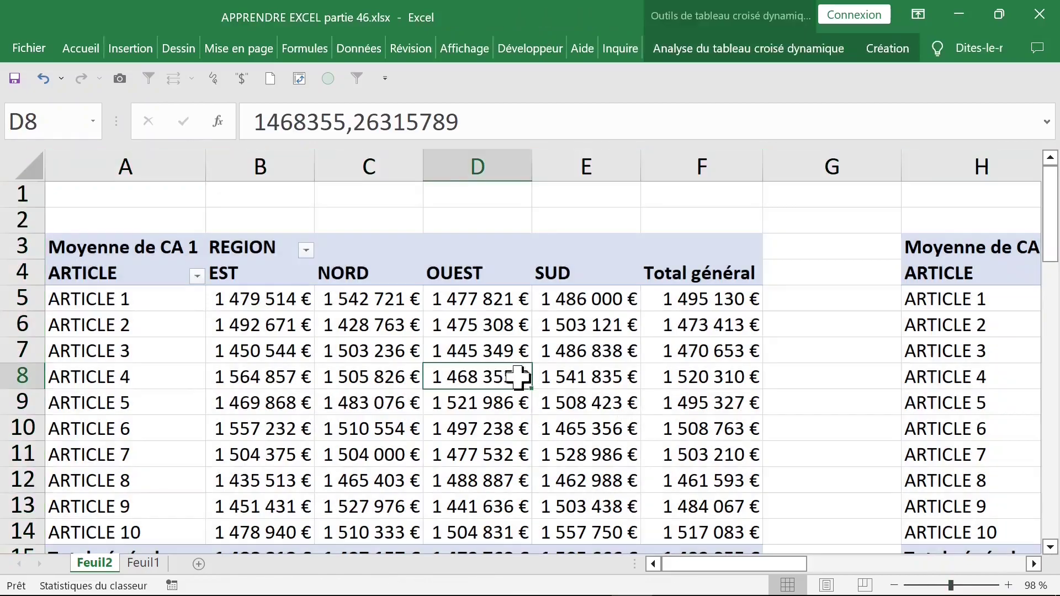
- Go to Feuil1 and select a cell in the ARTICLE source data
left_click(144, 563)
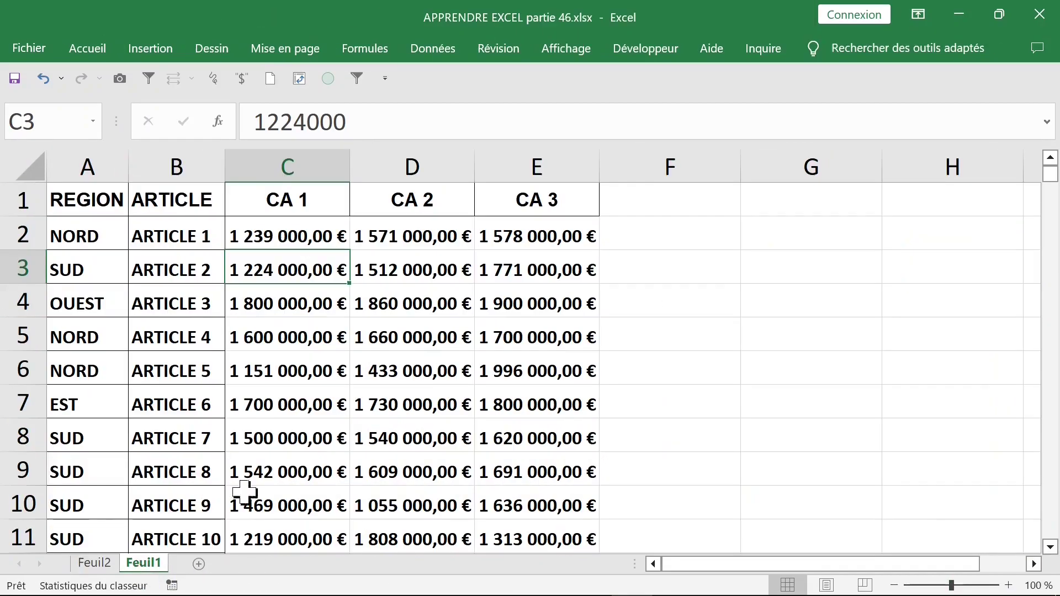
left_click(188, 340)
left_click(188, 271)
left_click(185, 238)
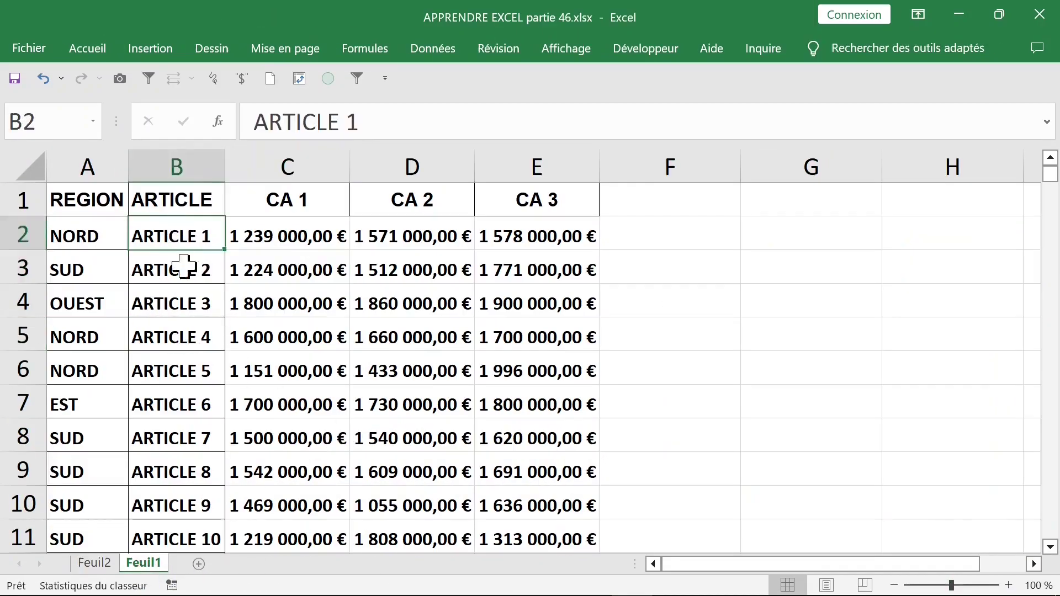
left_click(187, 338)
left_click(187, 405)
left_click(191, 273)
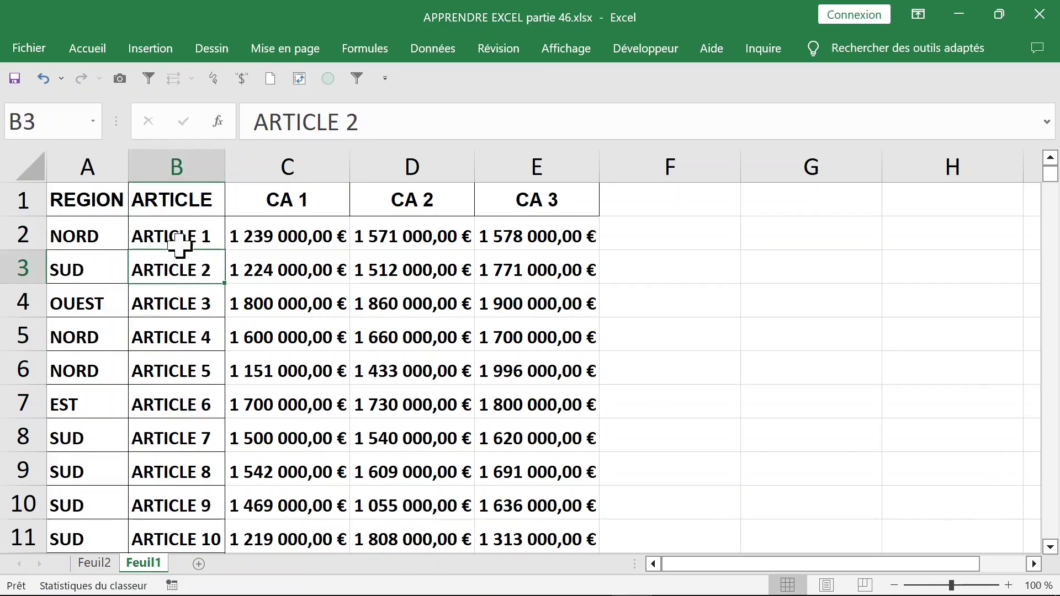
left_click(178, 238)
left_click(177, 163)
left_click(179, 236)
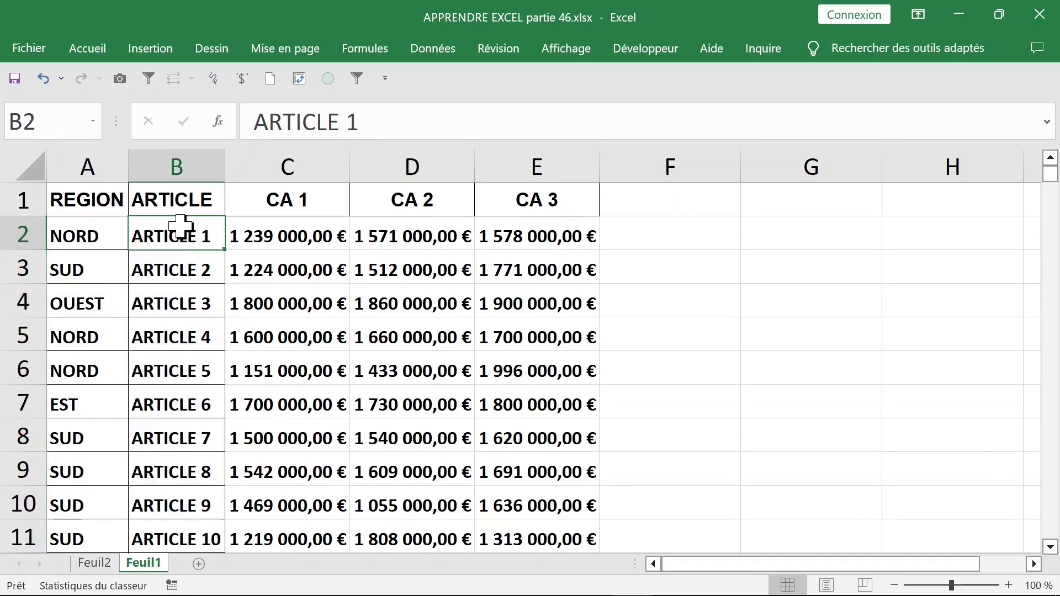
left_click(183, 263)
- Insert a pivot table on a new sheet with ARTICLE as row labels
left_click(151, 50)
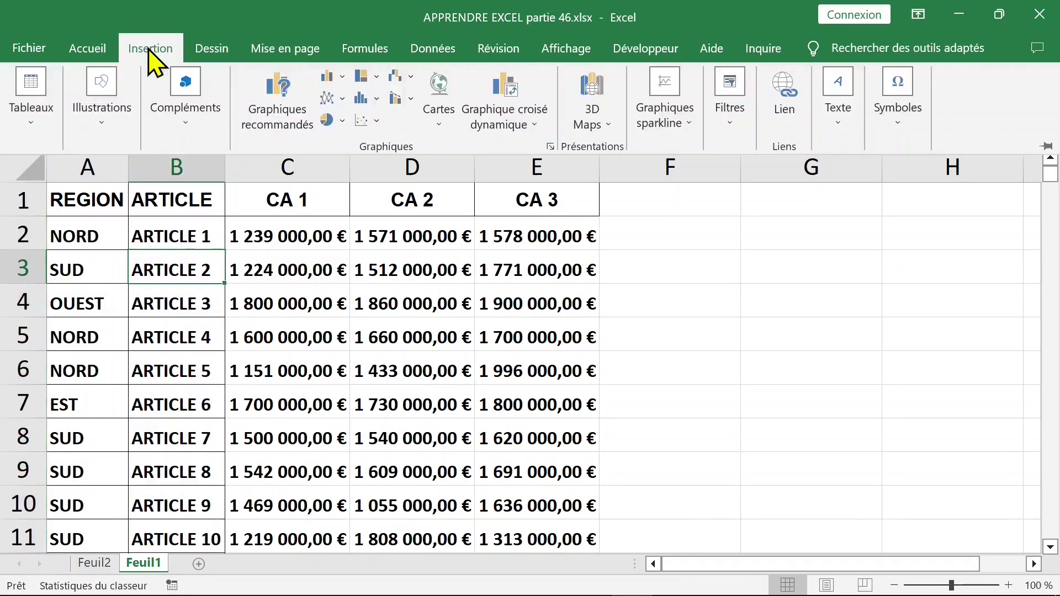
left_click(29, 88)
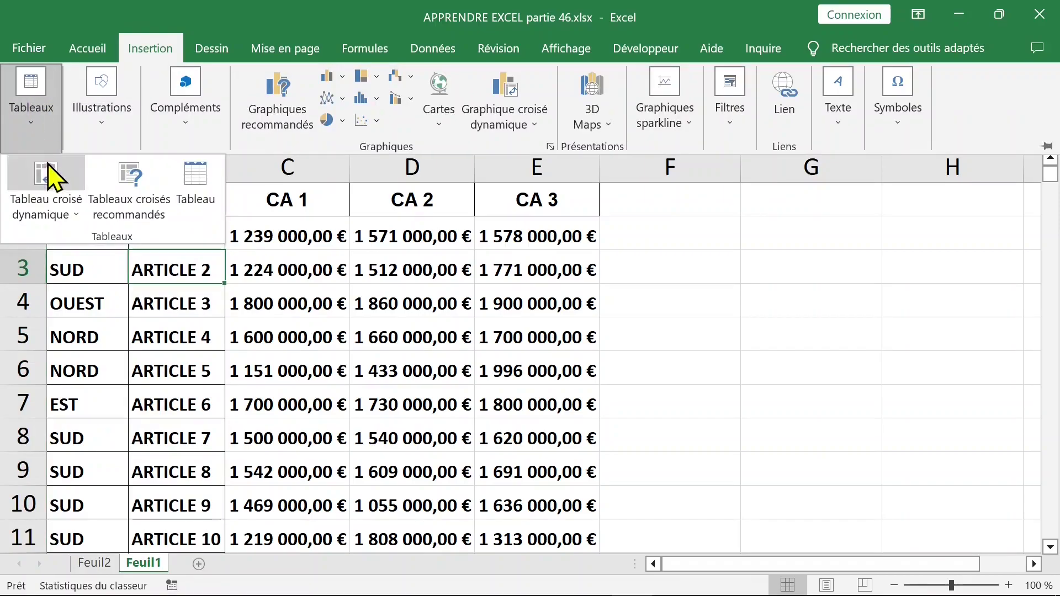
left_click(50, 185)
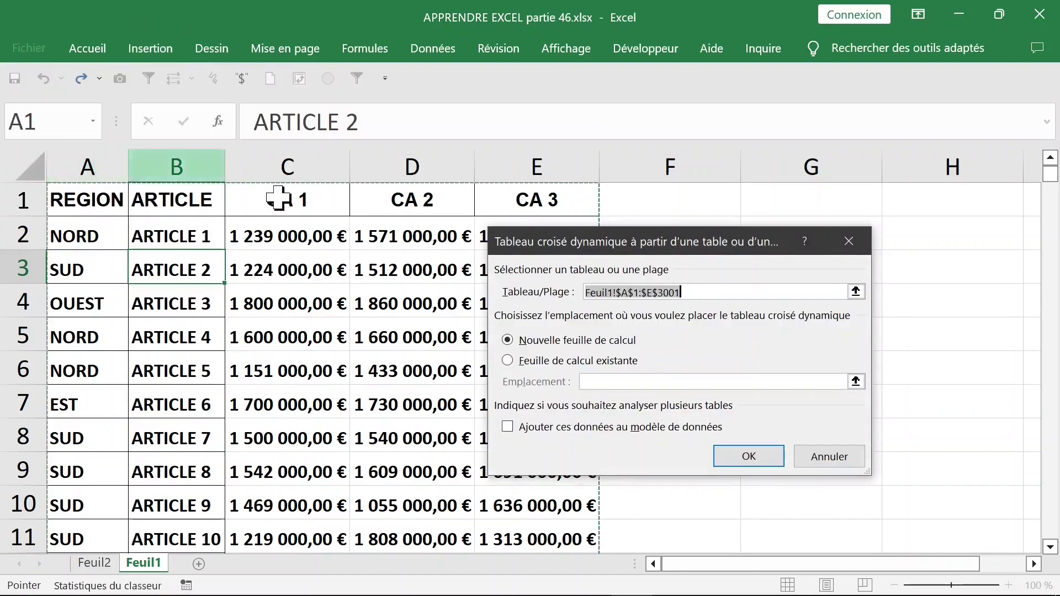
left_click(747, 456)
left_click(666, 312)
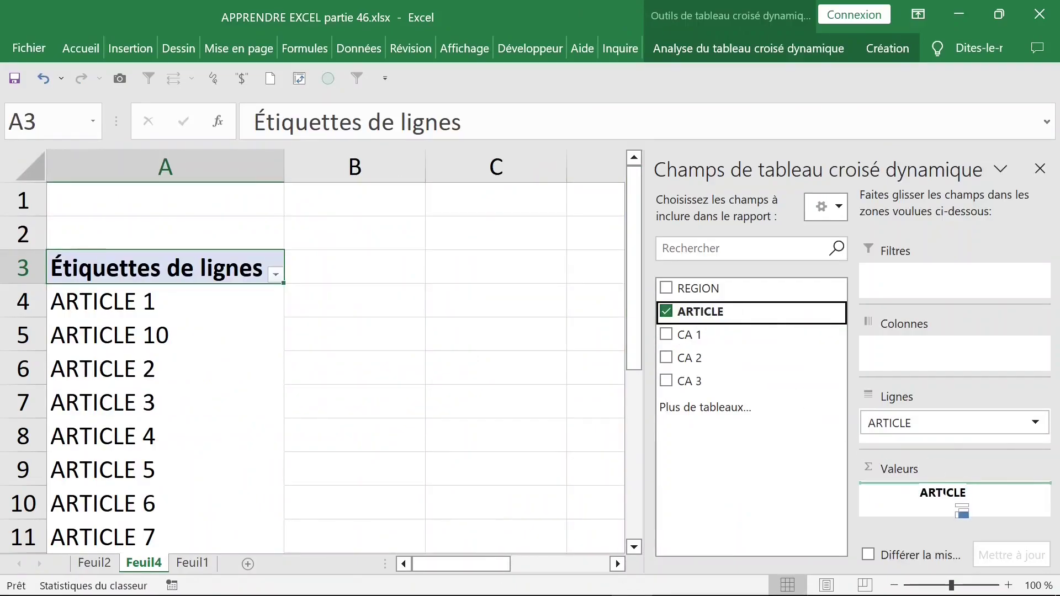
- Add ARTICLE to the pivot values to count each article (300 each)
left_click_drag(709, 312, 943, 493)
left_click(474, 367)
scroll(529, 409, "down", 1)
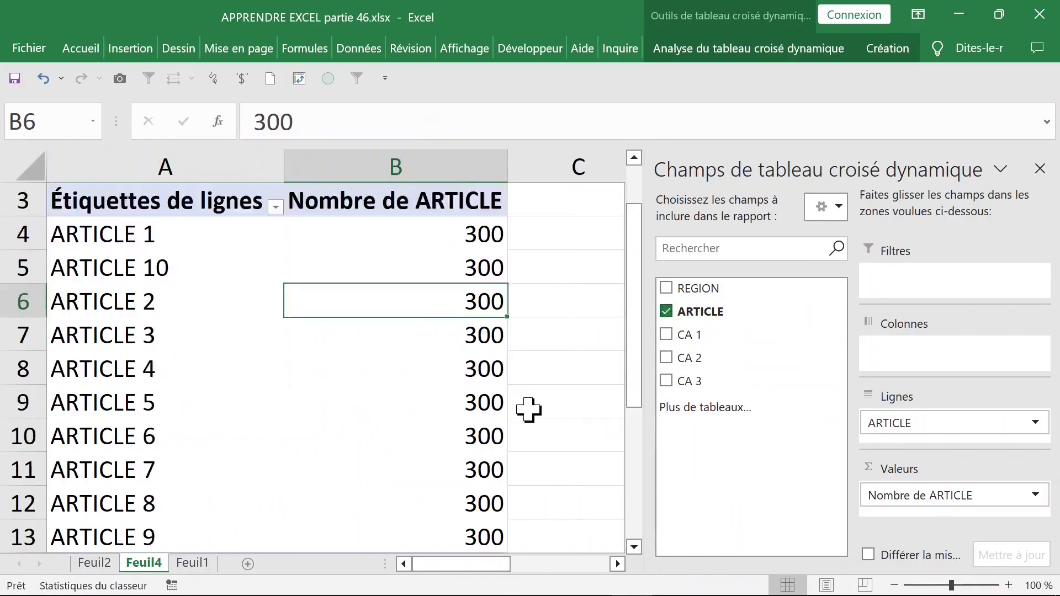
scroll(529, 410, "down", 1)
scroll(530, 409, "up", 1)
- Move the ARTICLE 10 row so it sits after ARTICLE 9
left_click(171, 232)
left_click_drag(182, 250, 179, 517)
scroll(212, 446, "up", 1)
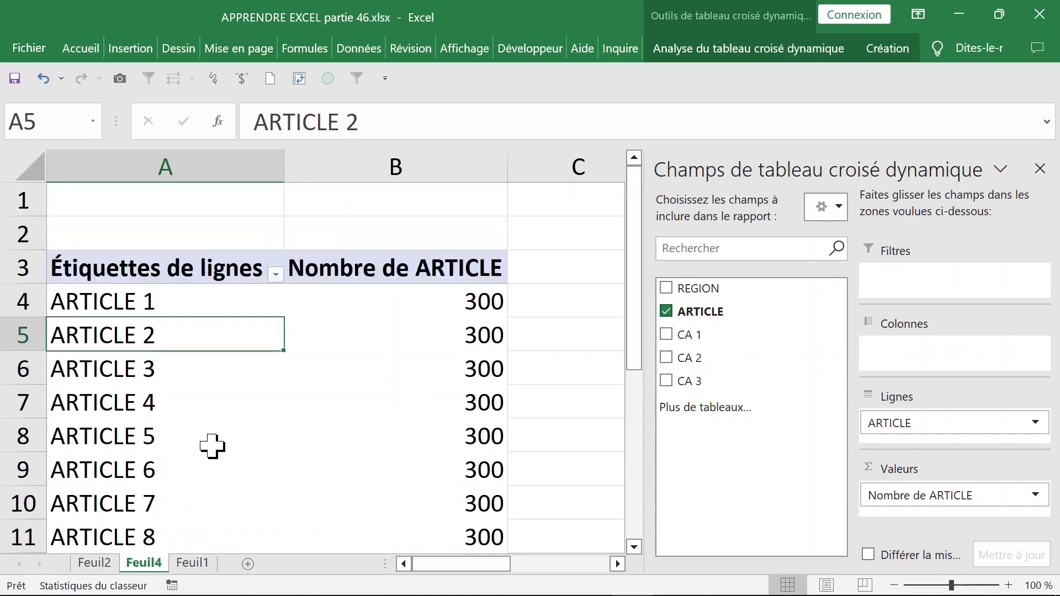
- Return to the Feuil1 data, undo the earlier edit, and start editing cell B13
key("ctrl+Page_Up")
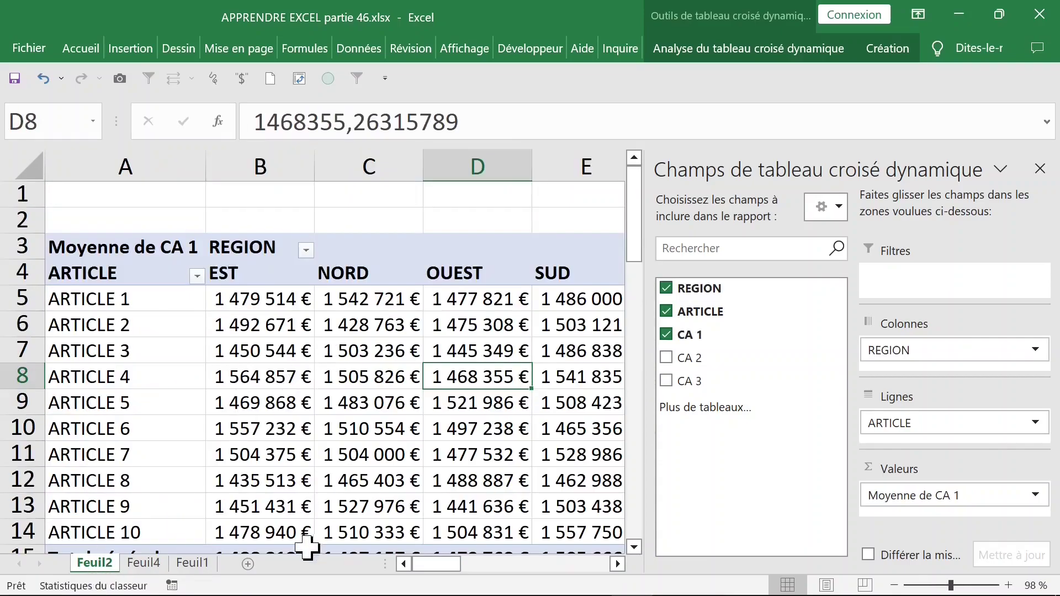
left_click(193, 563)
key("ctrl+z")
left_click(389, 116)
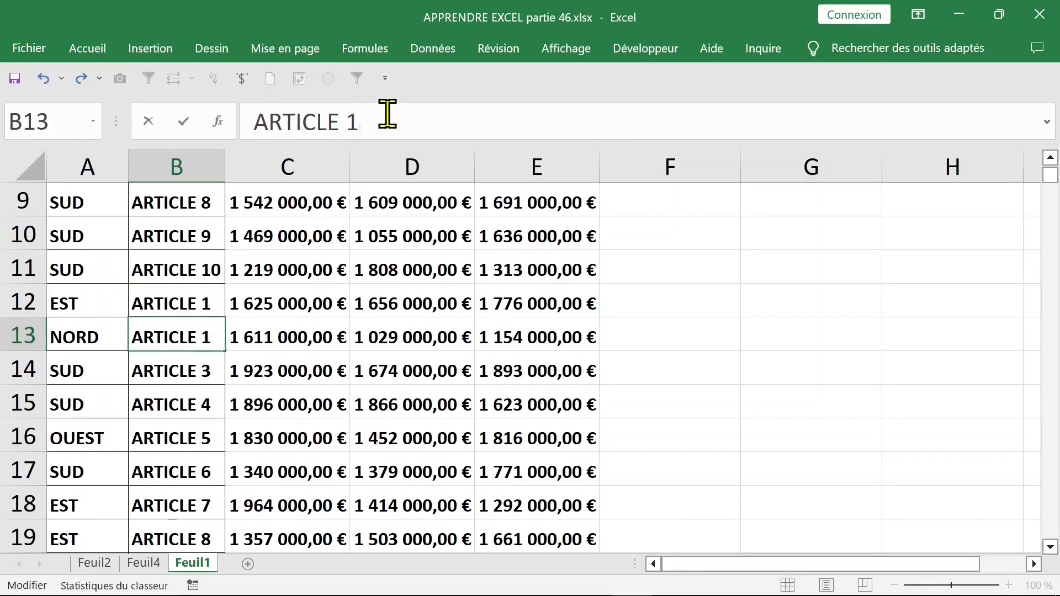
- Set Feuil1 cells B13, B14 and B15 to ARTICLE 1, then return to Feuil4
key("Return")
left_click(398, 116)
type("1")
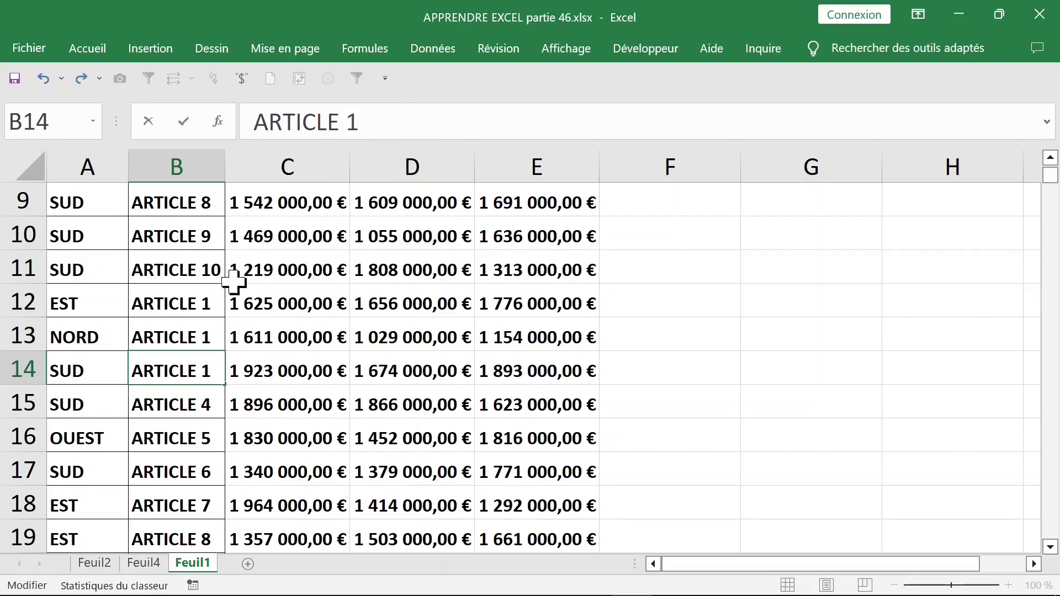
left_click(202, 402)
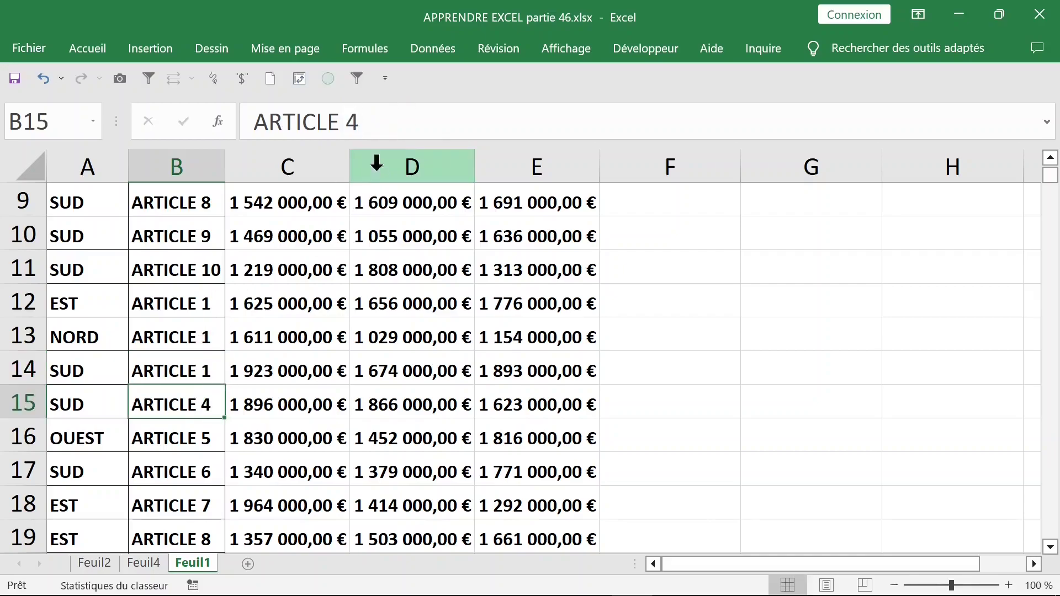
left_click(360, 117)
type("1")
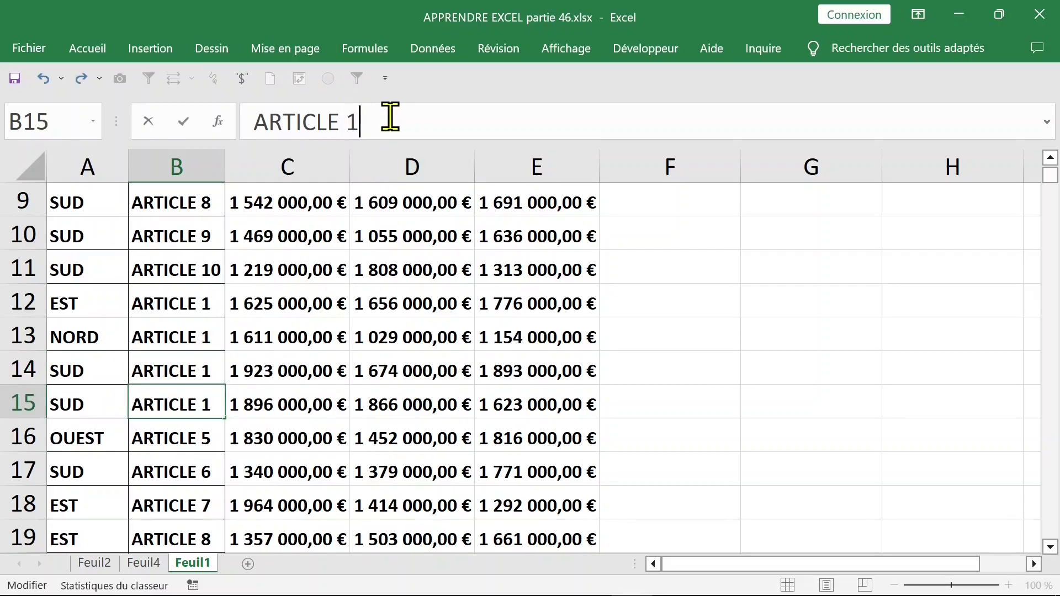
left_click(403, 305)
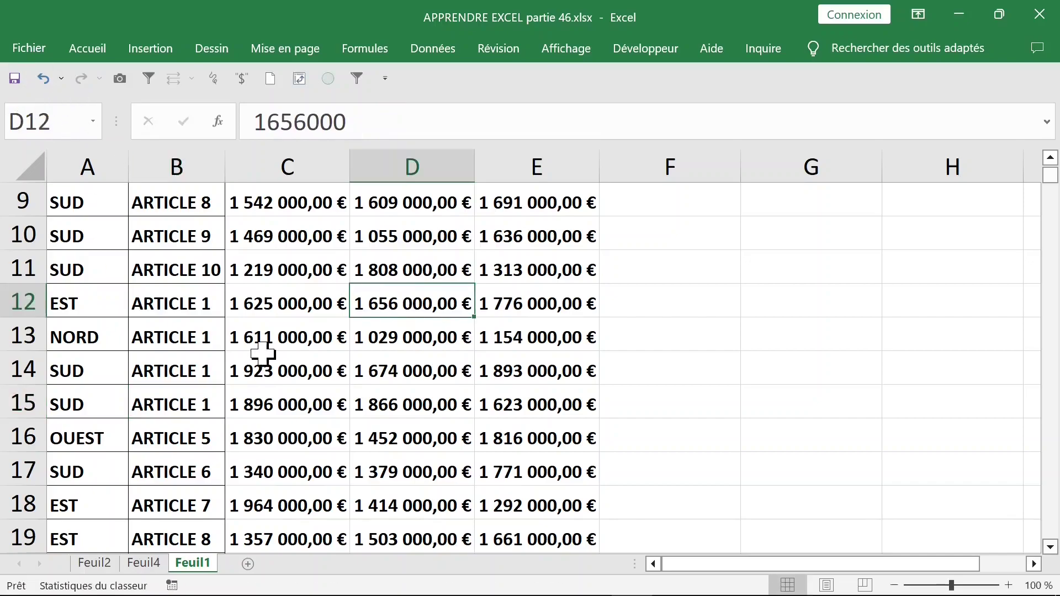
left_click(144, 563)
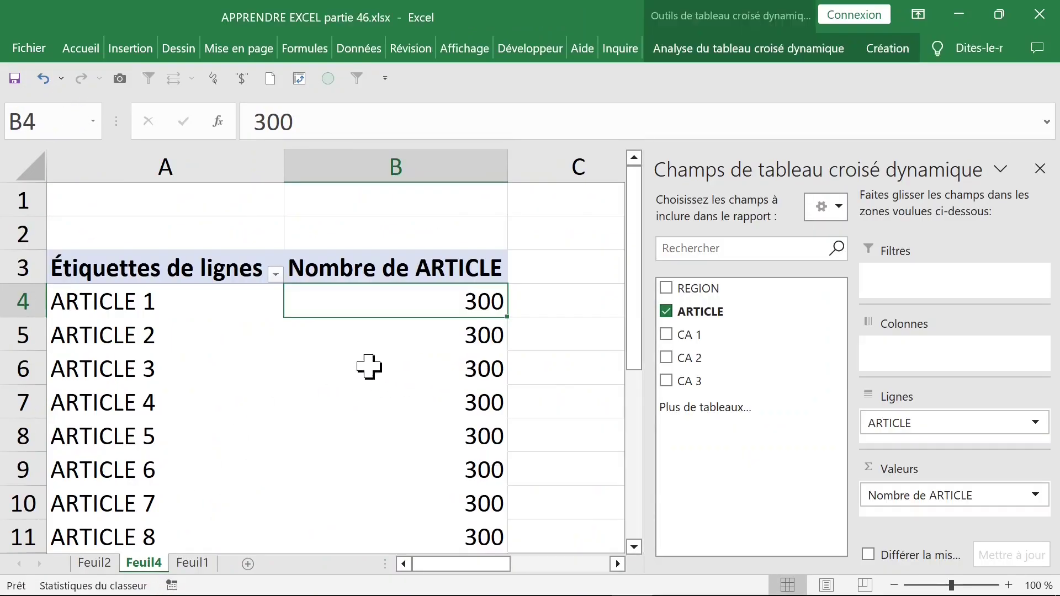
- Refresh the Feuil4 pivot table to pick up the edited articles
scroll(369, 367, "down", 1)
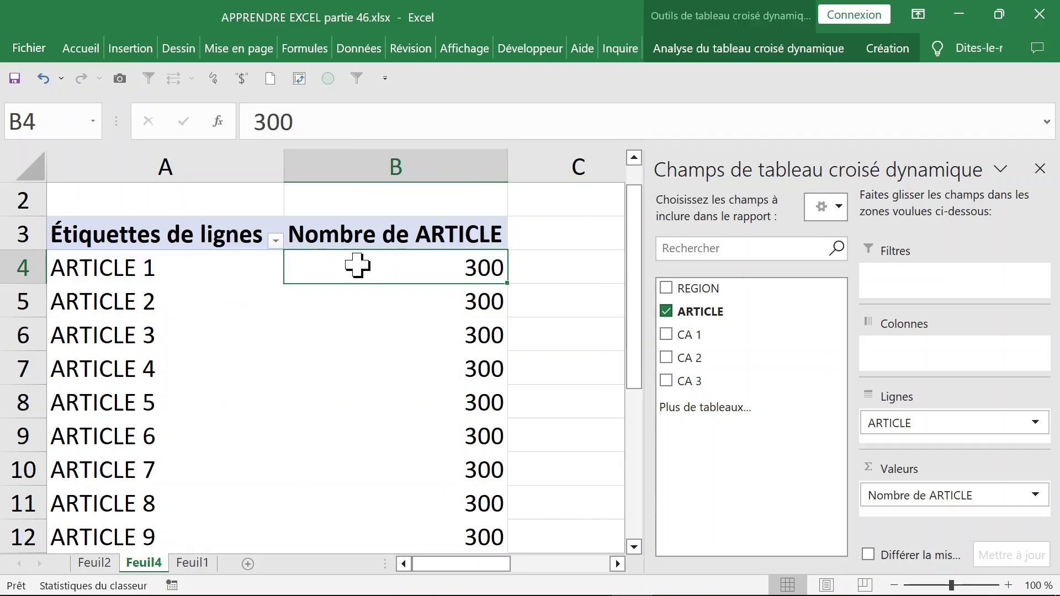
right_click(338, 266)
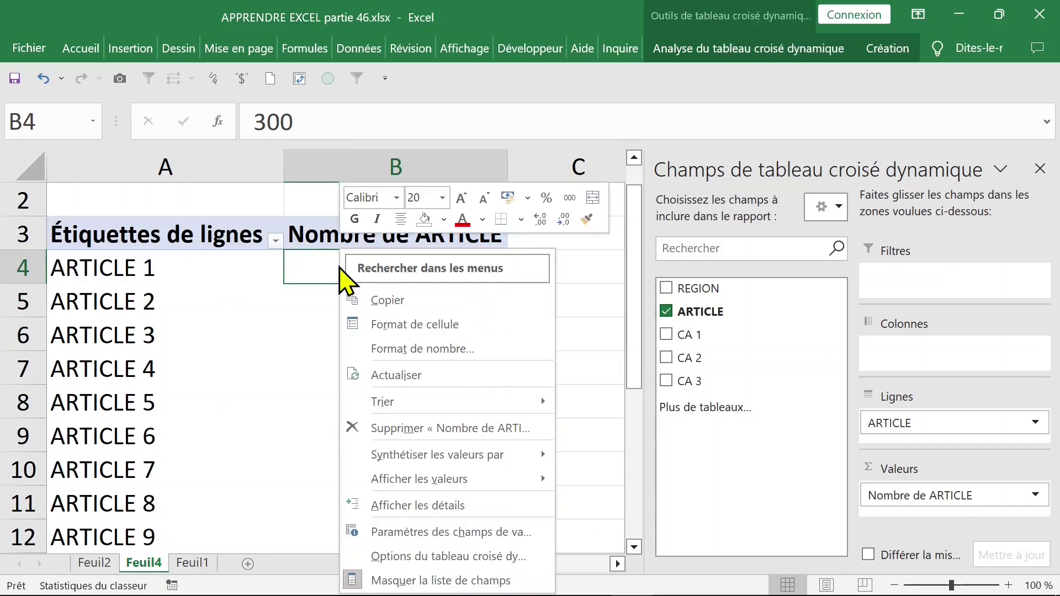
left_click(396, 376)
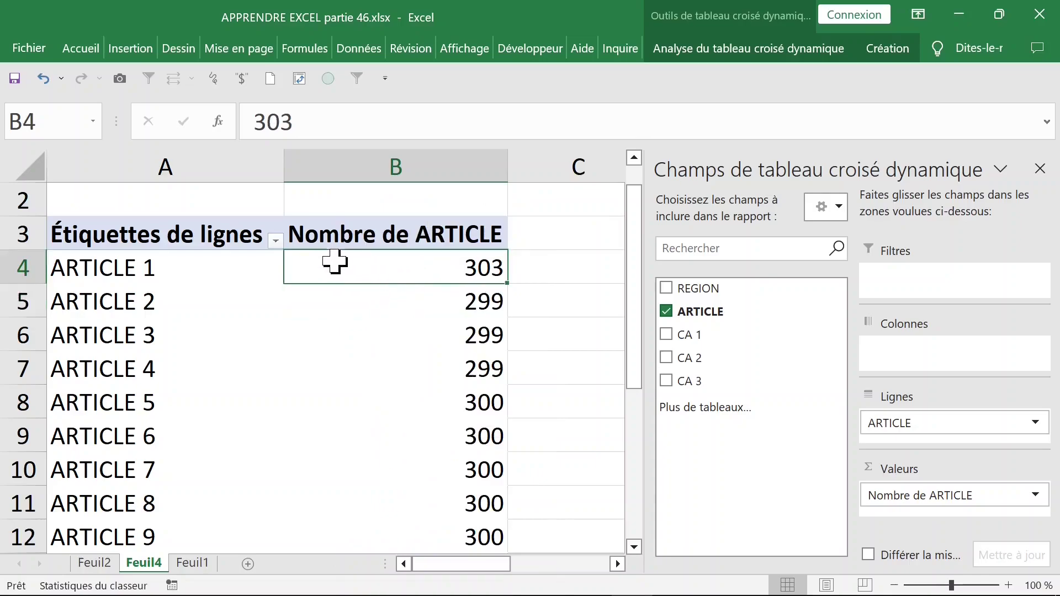
- Show the article counts as % of column total (ARTICLE 1 at 10,10%)
left_click(321, 344)
left_click(380, 267)
right_click(351, 268)
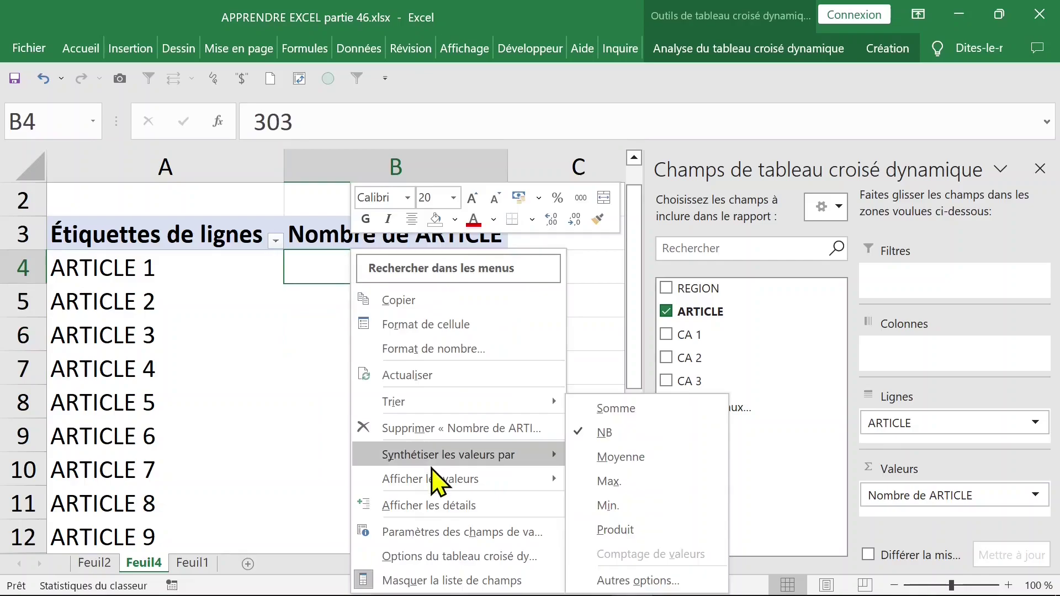
mouse_move(429, 479)
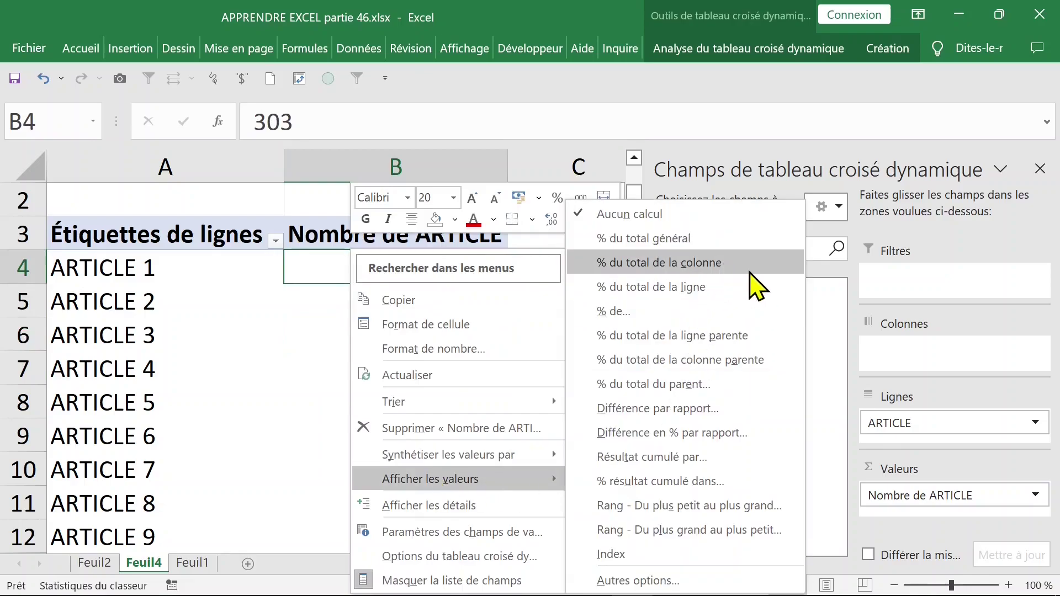
left_click(756, 285)
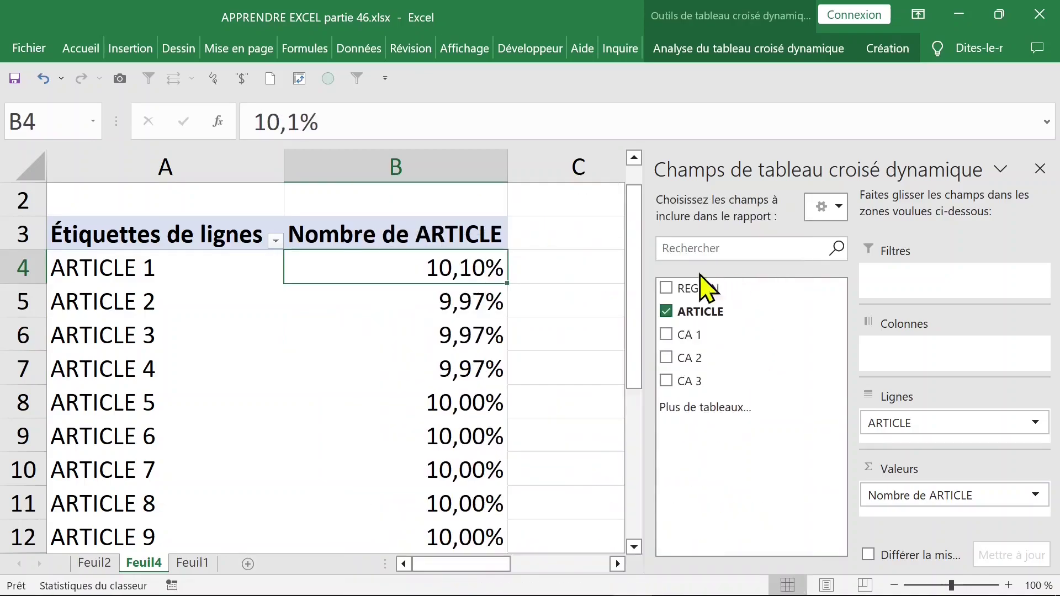
scroll(566, 345, "down", 1)
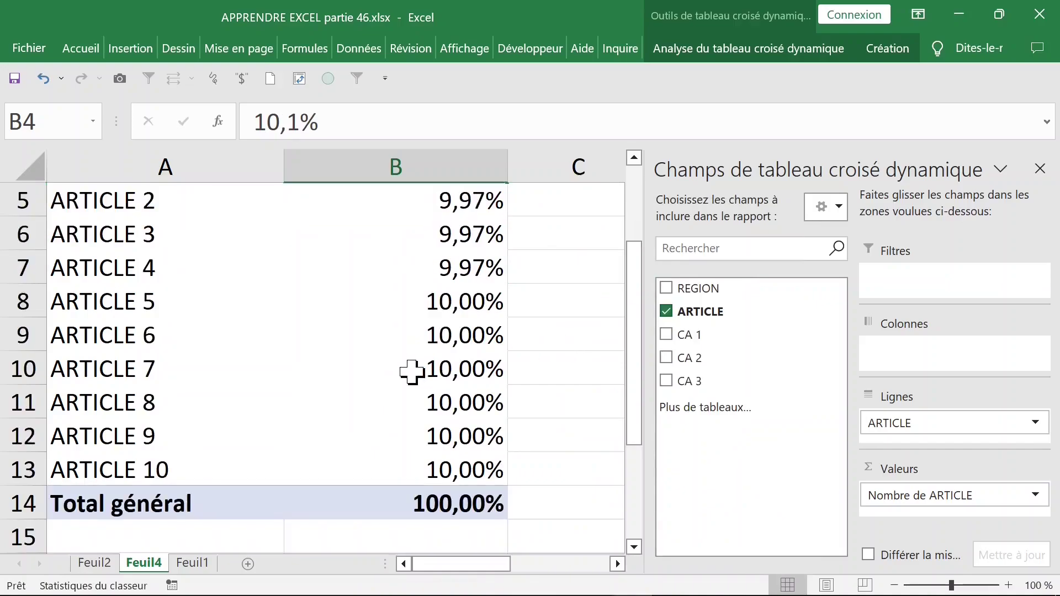
- Insert another pivot table from the Feuil1 data on a new sheet
left_click(190, 565)
left_click(182, 303)
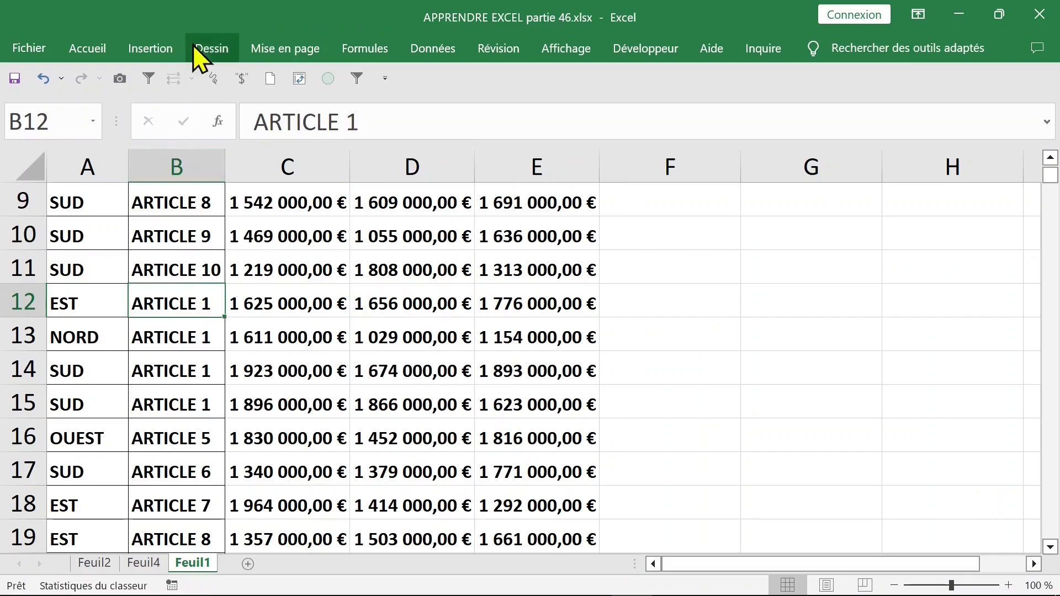
left_click(152, 48)
left_click(31, 91)
left_click(52, 171)
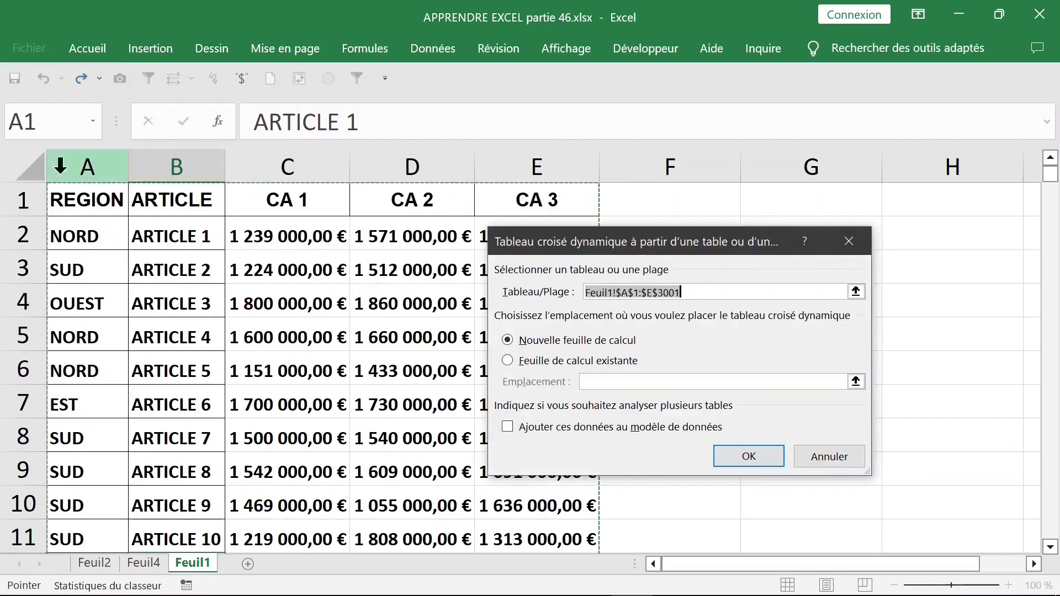
left_click(740, 463)
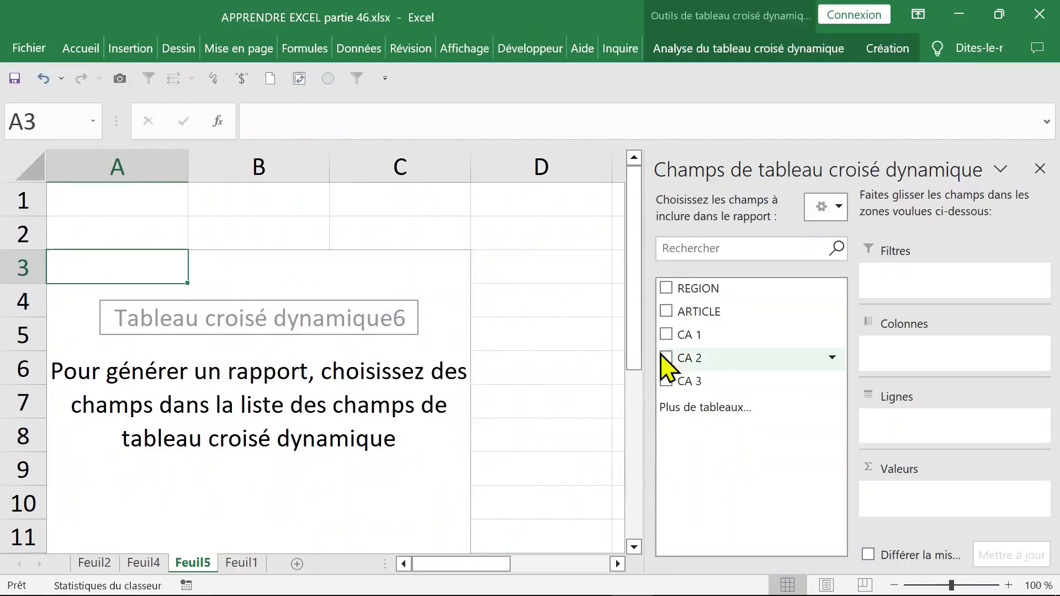
- Add REGION as rows and count it: EST 737, NORD 727, OUEST 754, SUD 782
left_click(671, 293)
mouse_move(667, 298)
left_mouse_down()
mouse_move(925, 508)
mouse_move(911, 505)
left_mouse_up()
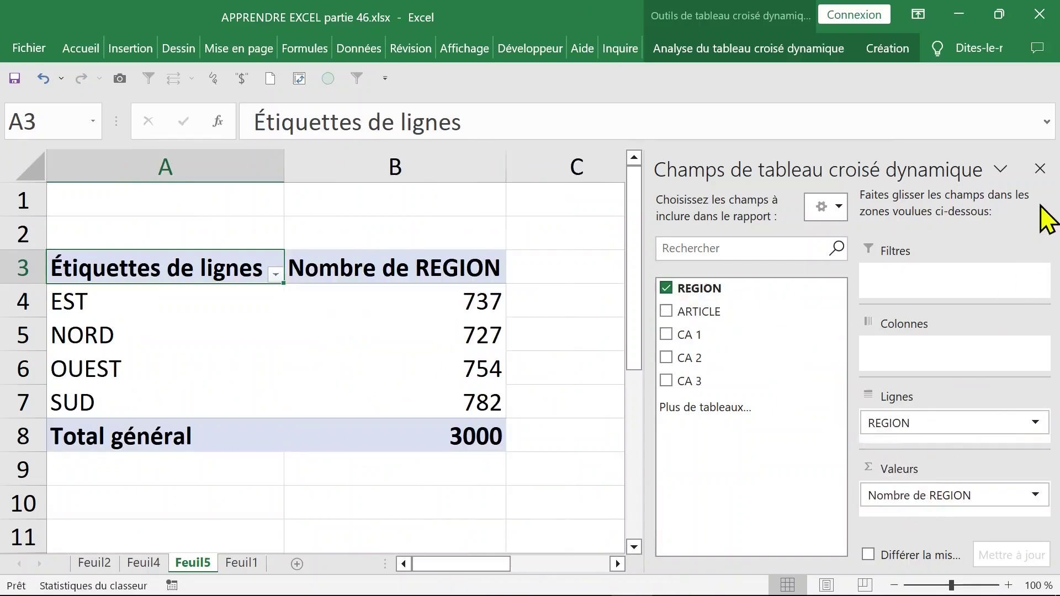
left_click(1041, 169)
- Add a second Nombre de REGION count to the pivot's Valeurs area
left_click(436, 310)
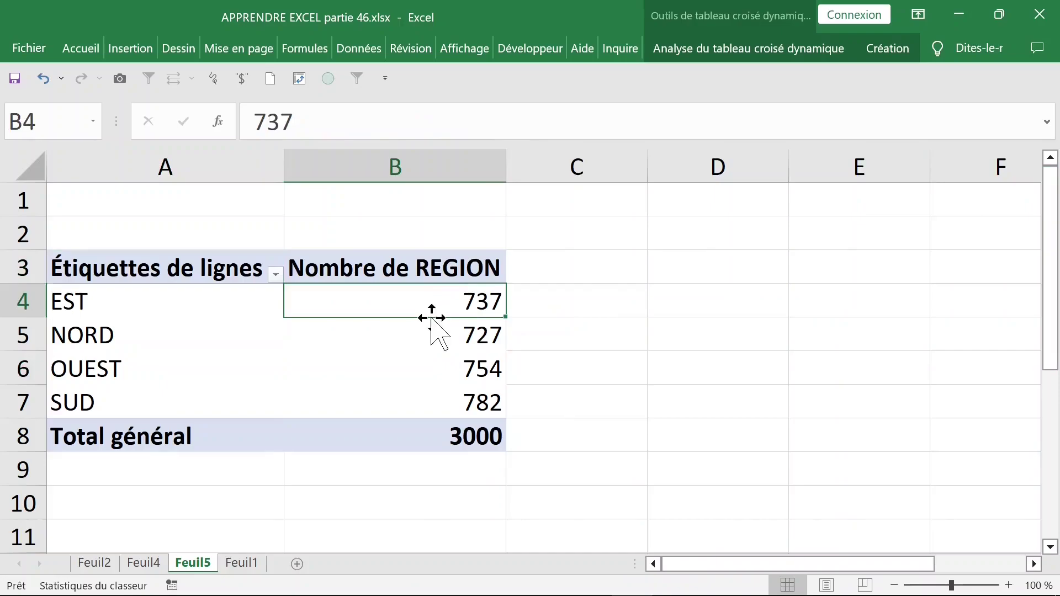
left_click(433, 359)
left_click(379, 294)
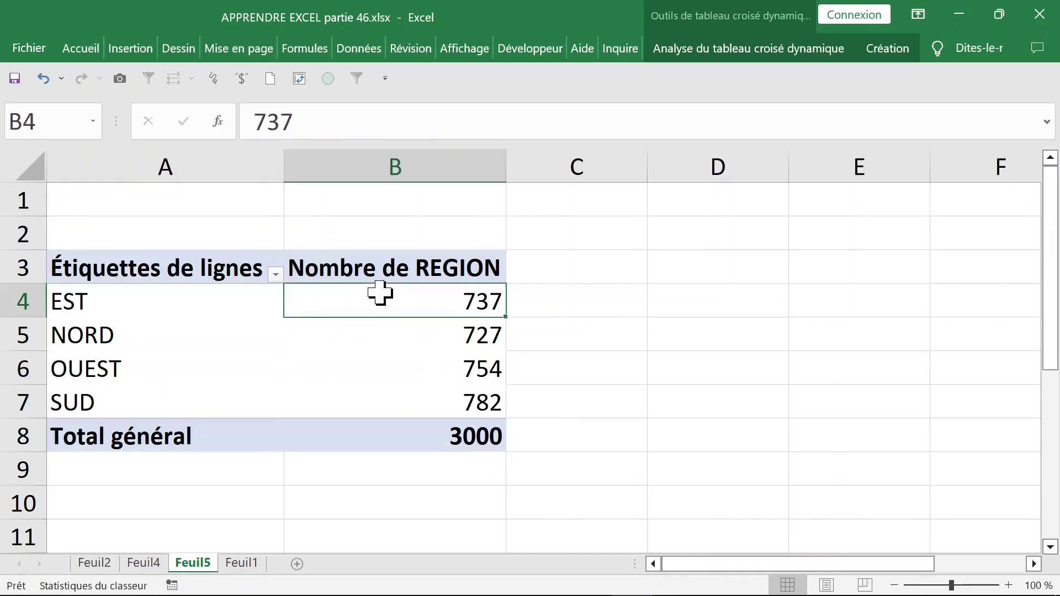
right_click(343, 286)
left_click(418, 581)
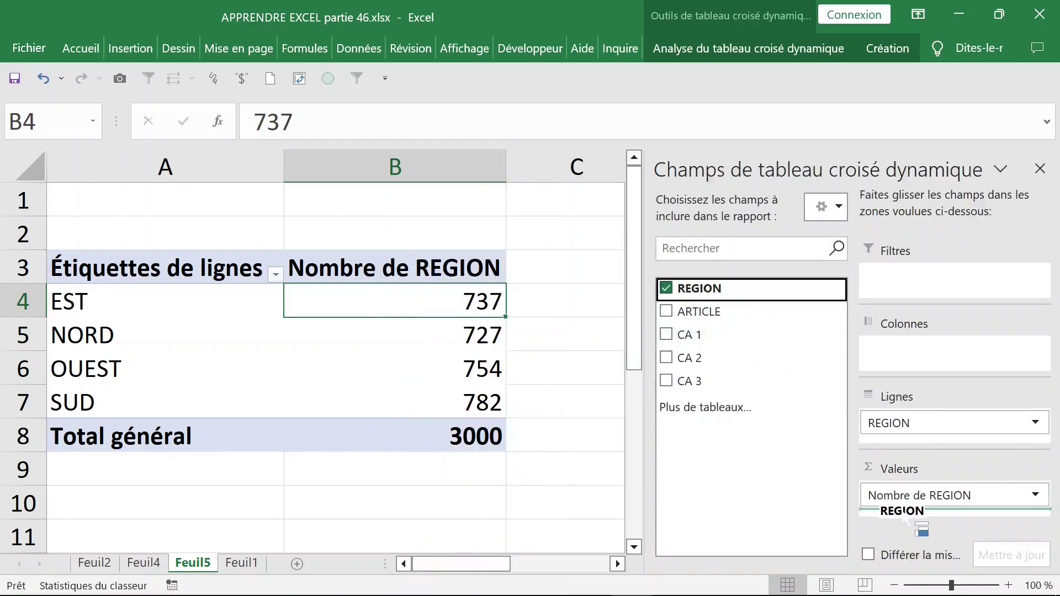
left_click_drag(718, 293, 900, 509)
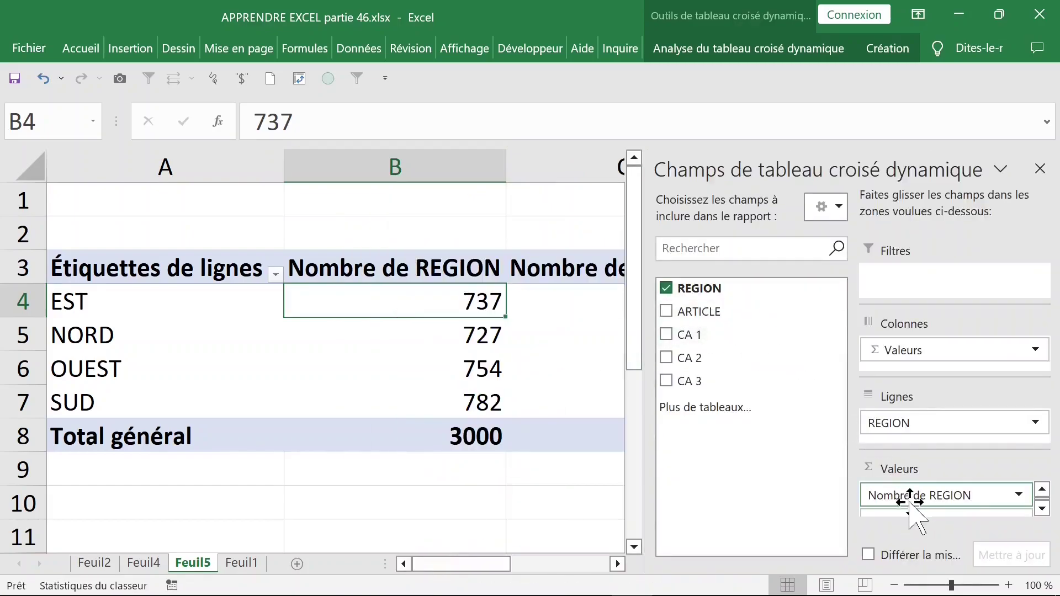
- Show the first Nombre de REGION count as % du total de la colonne
left_click(1019, 495)
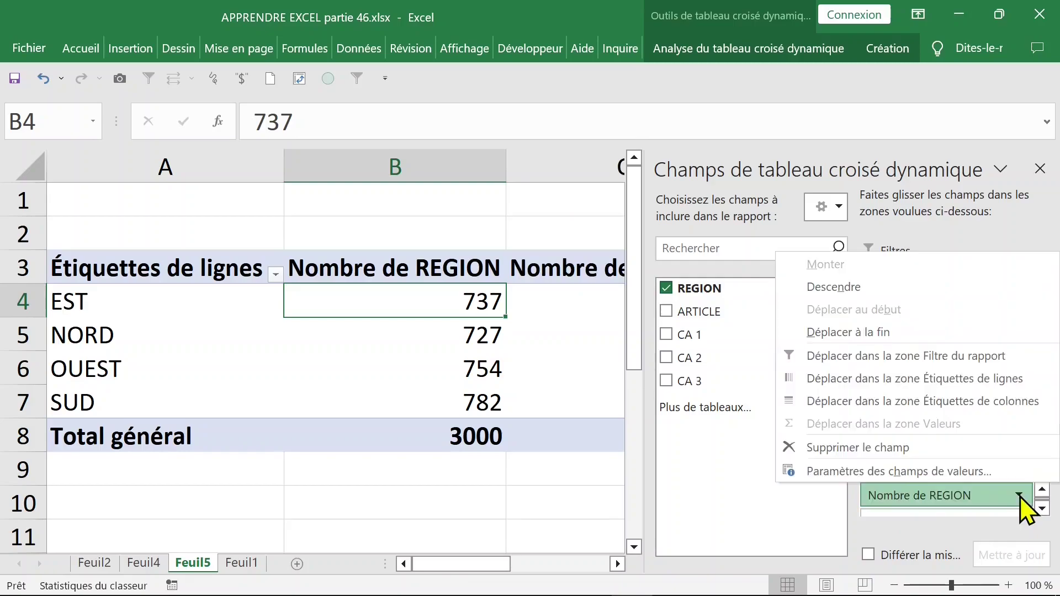
left_click(973, 475)
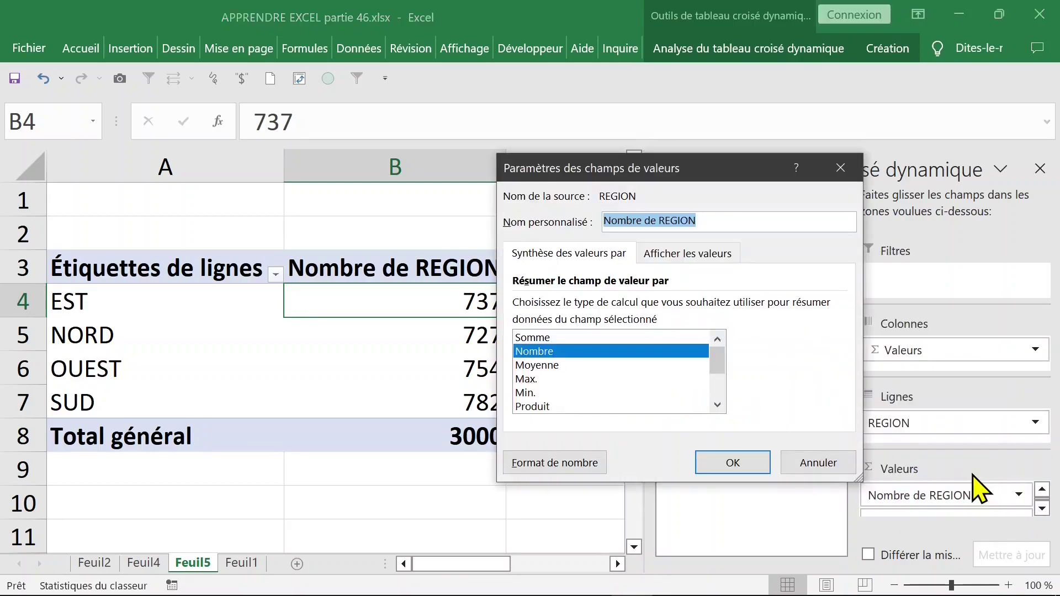
left_click(697, 253)
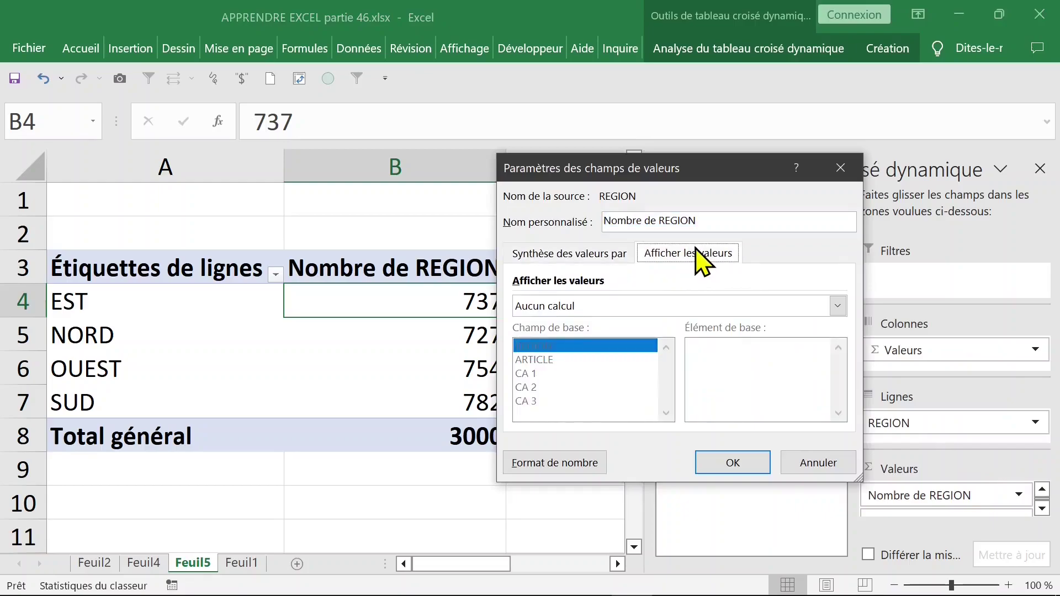
left_click(649, 305)
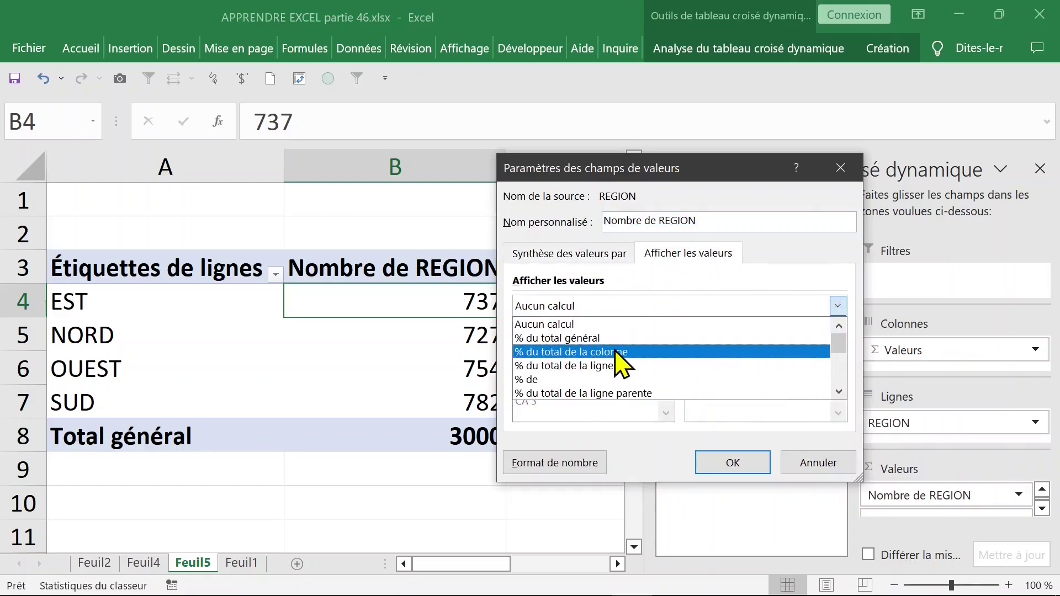
key("Escape")
key("Escape")
left_click(1020, 495)
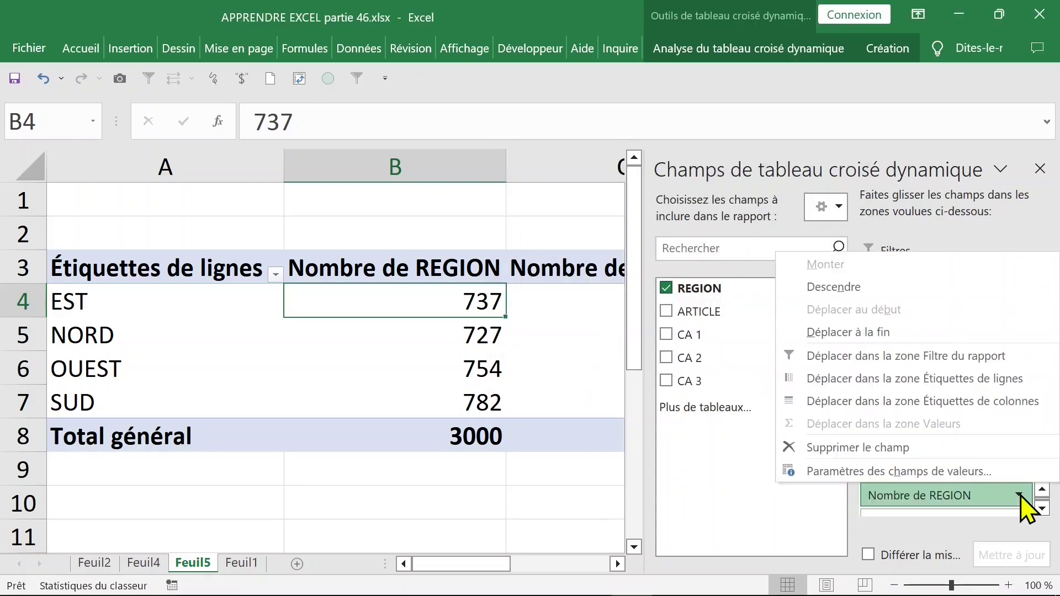
left_click(967, 471)
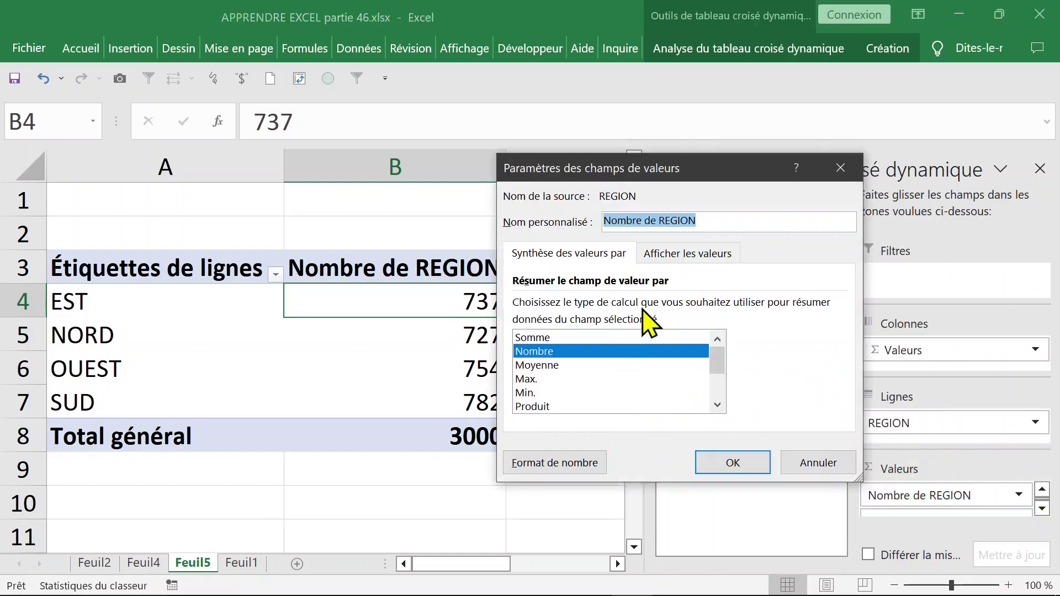
left_click(673, 256)
left_click(657, 313)
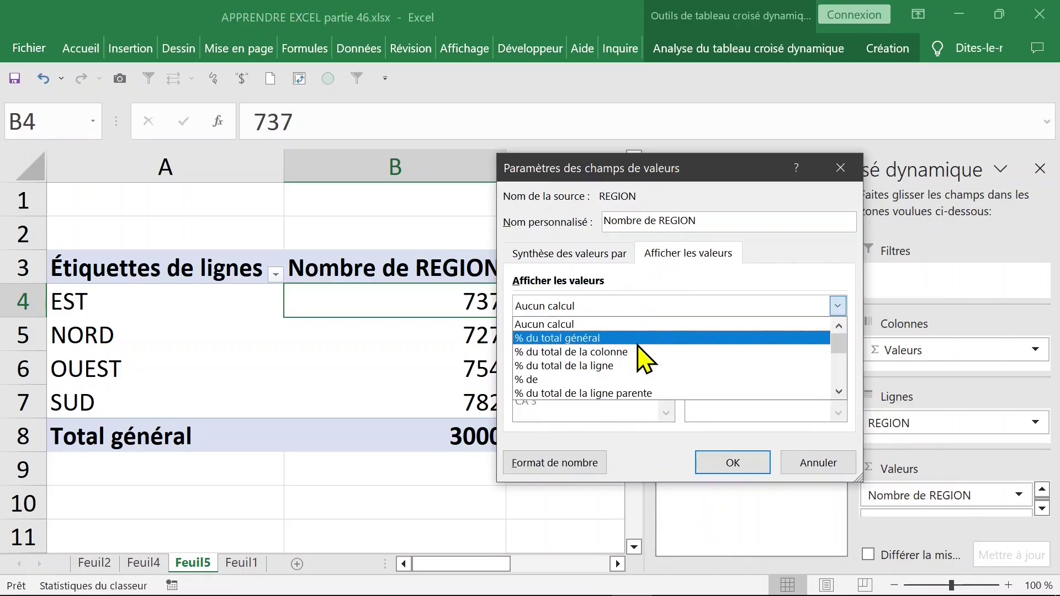
left_click(653, 354)
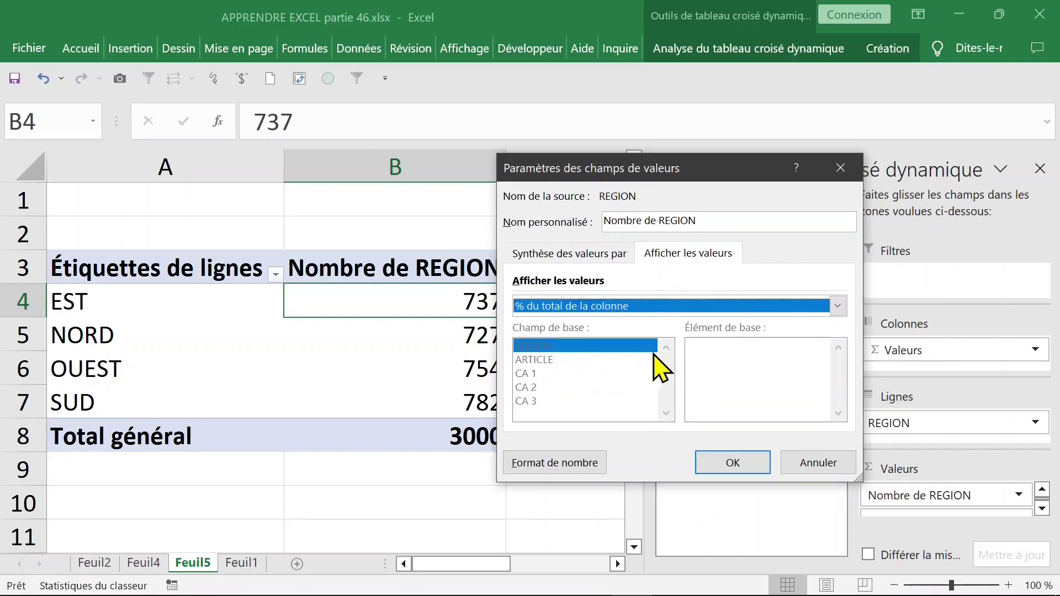
left_click(735, 466)
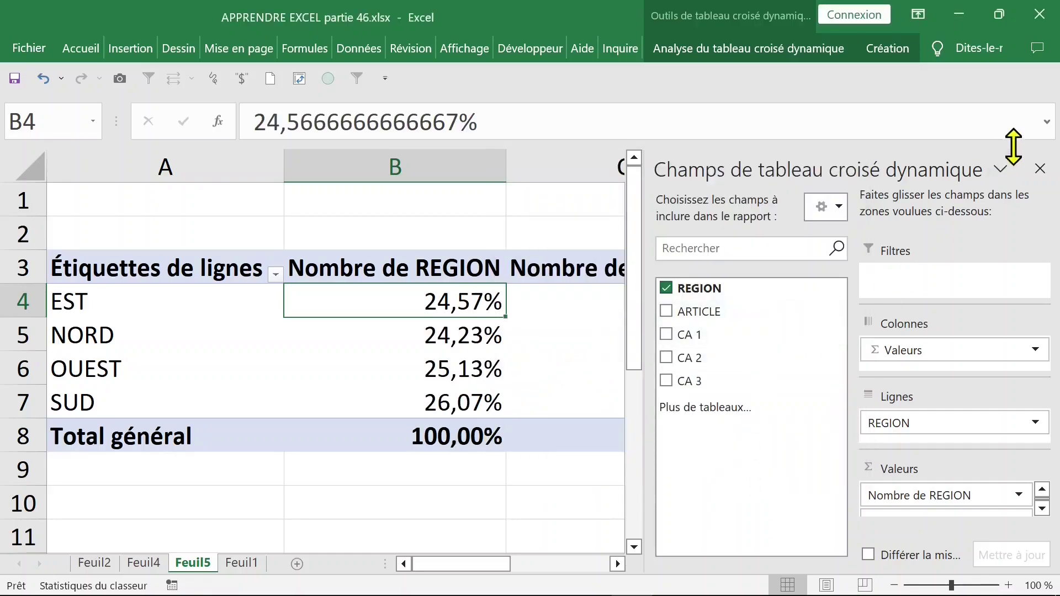
left_click(1041, 169)
key("Down")
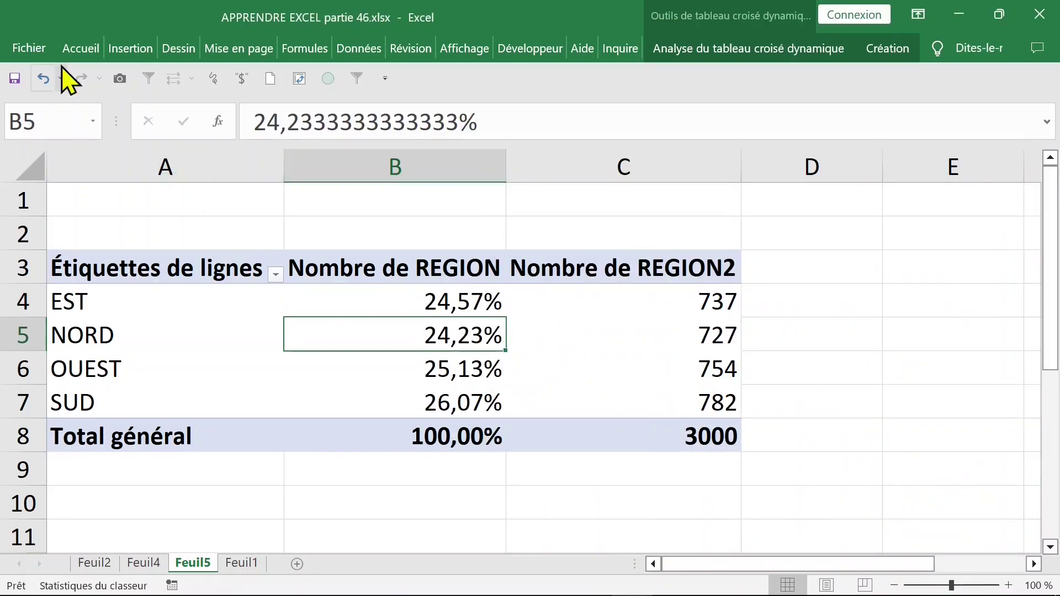
- Undo the first column's percentages and show Nombre de REGION2 as % du total de la colonne
left_click(43, 77)
left_click(432, 268)
left_click(576, 269)
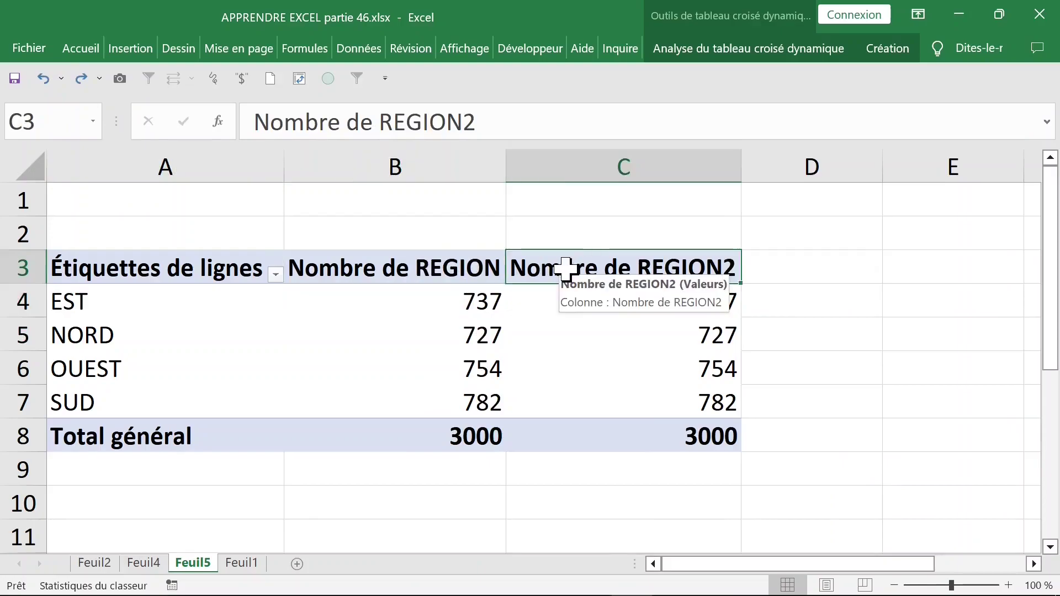
double_click(566, 269)
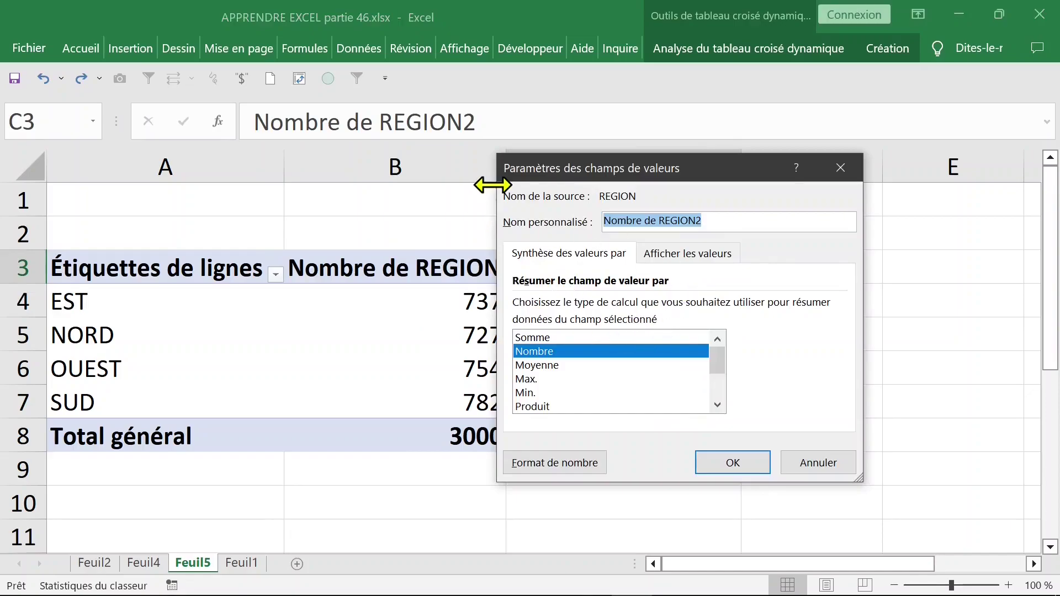
left_click(676, 255)
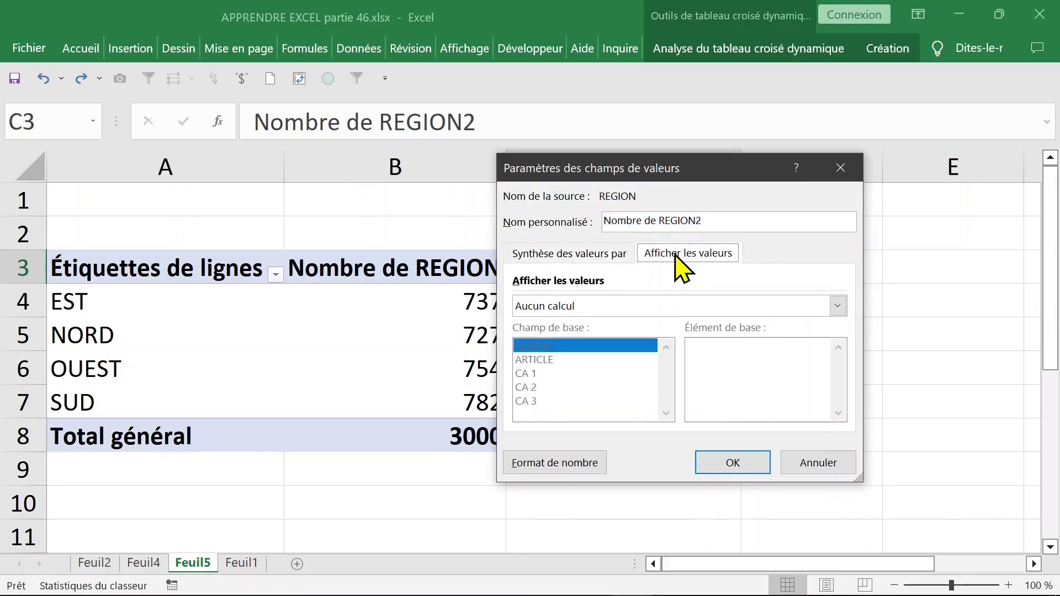
left_click(639, 305)
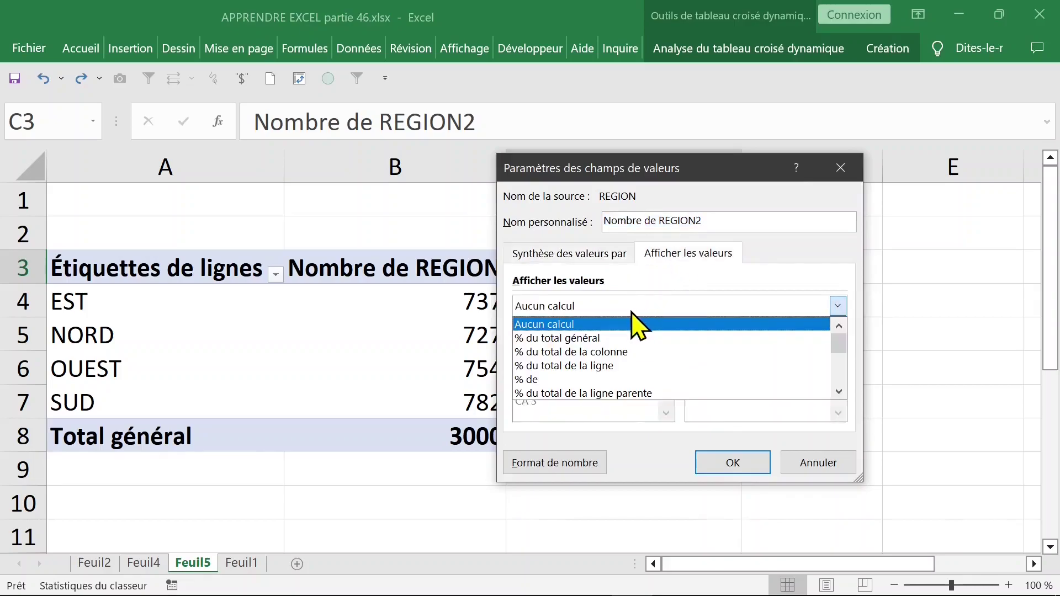
left_click(646, 352)
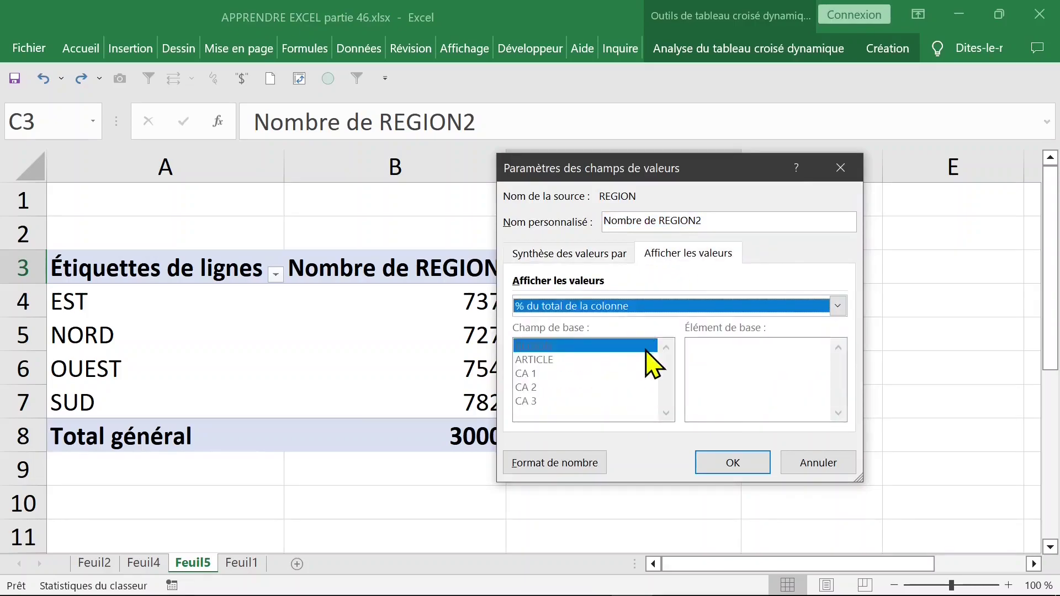
left_click(733, 462)
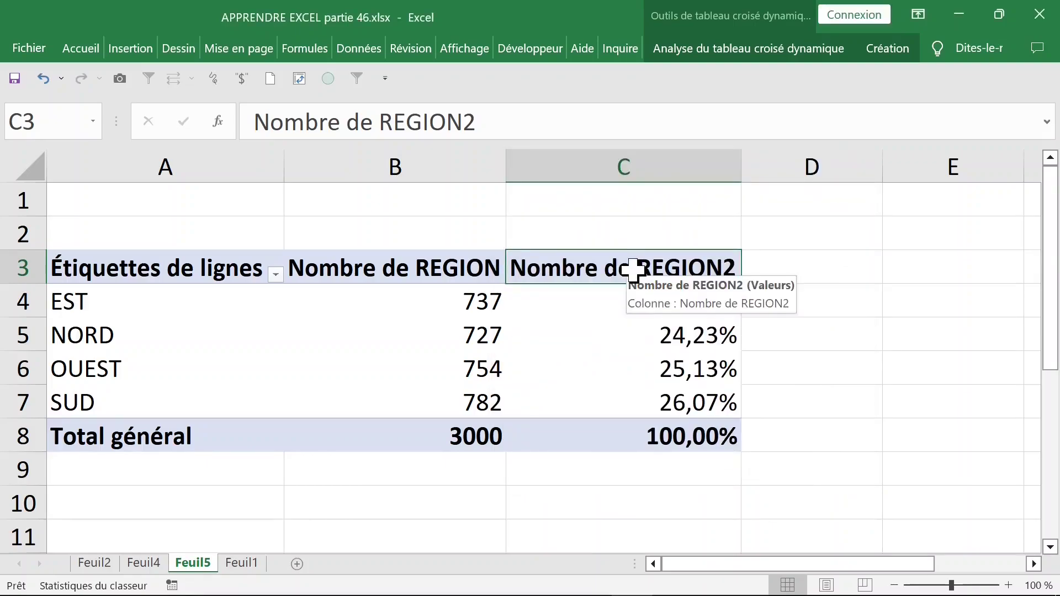
- Title the percentage column '%', autofit column C, and review the EST, NORD, OUEST, SUD rows
type("%")
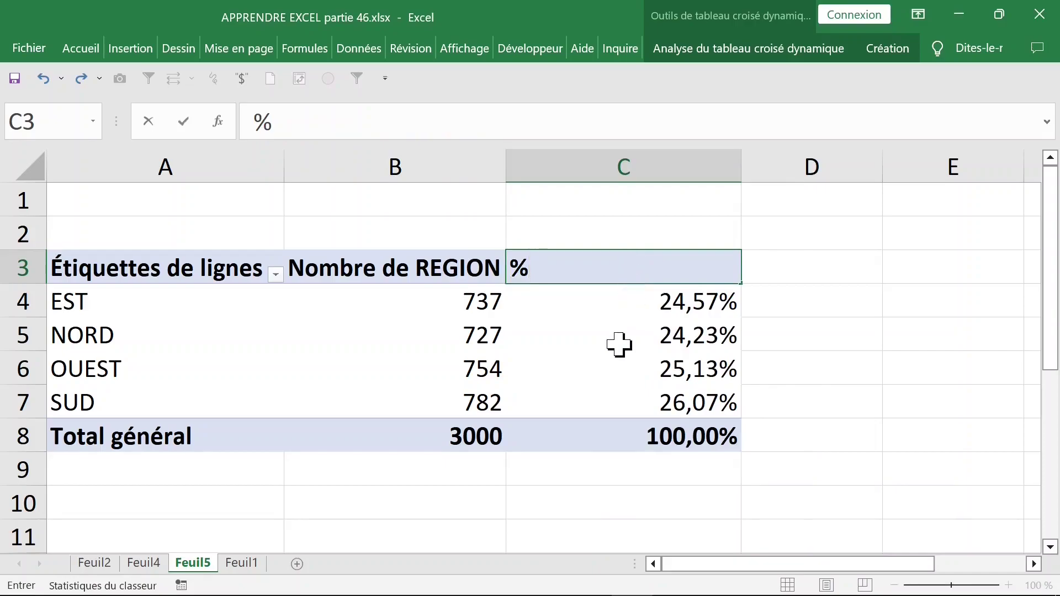
left_click(619, 345)
double_click(742, 155)
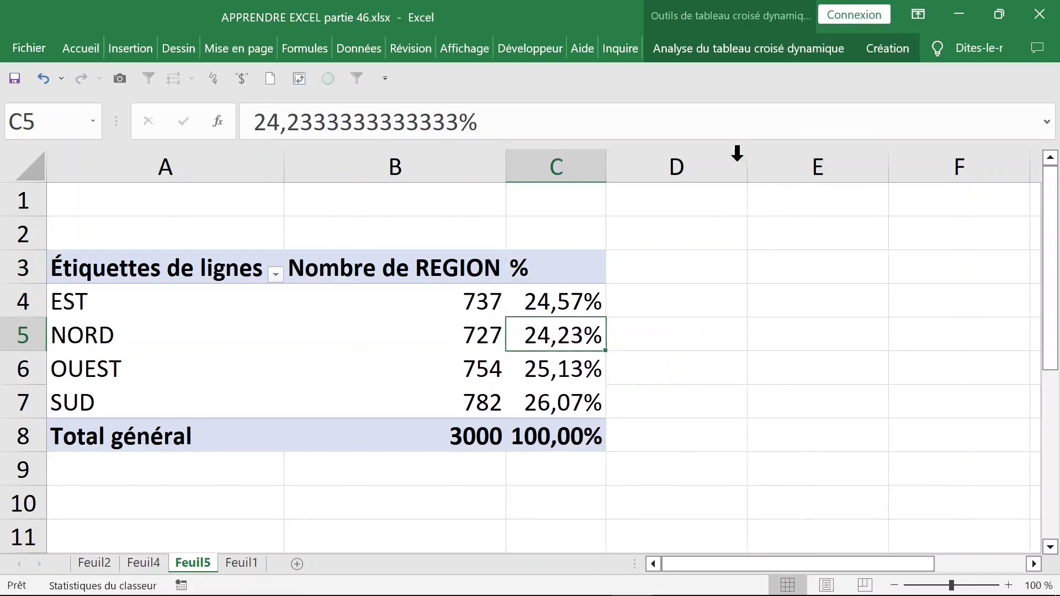
left_click(497, 364)
left_click(545, 311)
left_click(359, 308)
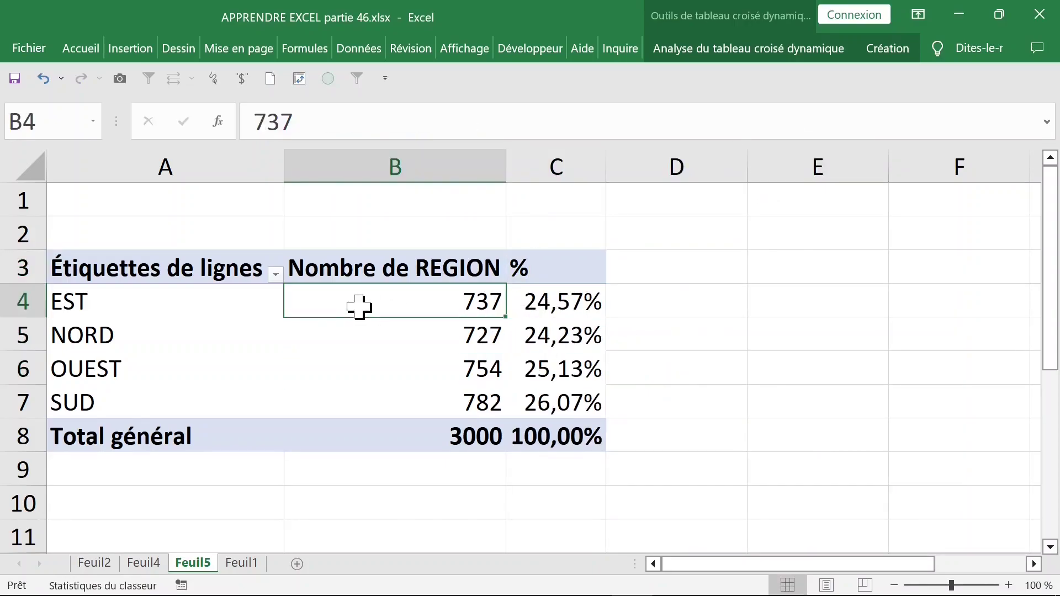
left_click(185, 307)
left_click(157, 335)
left_click(178, 371)
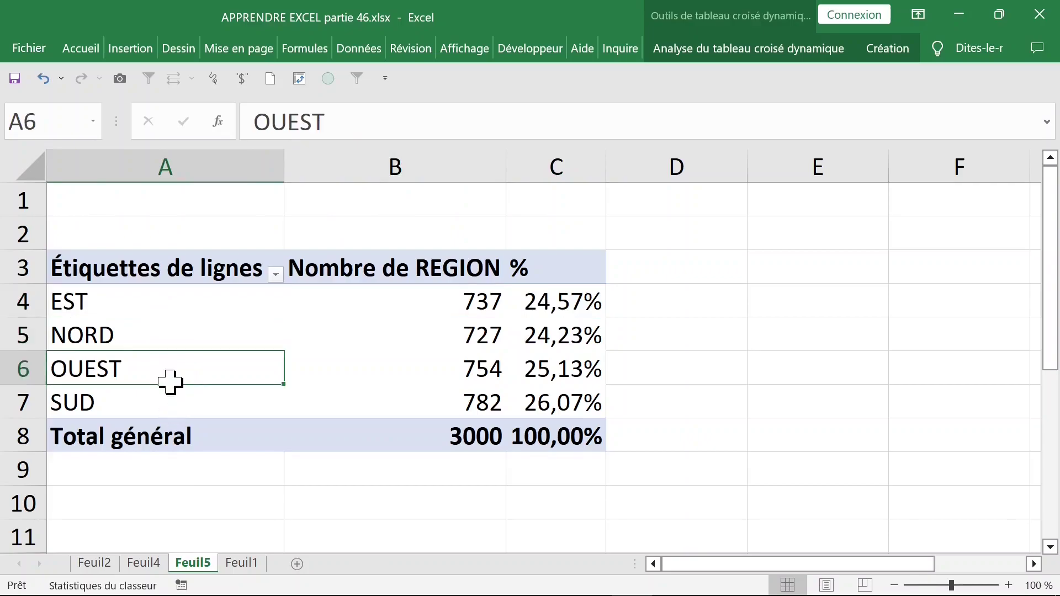
left_click(173, 408)
left_click(152, 308)
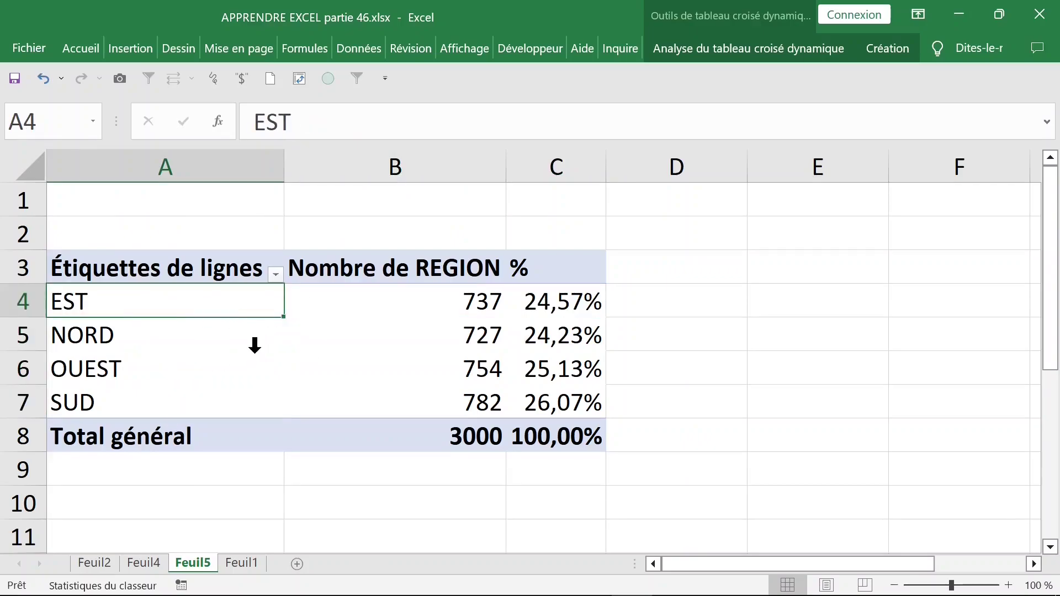
- On Feuil1, fill NORD down through row 8 and save the workbook
left_click(101, 566)
left_click(99, 236)
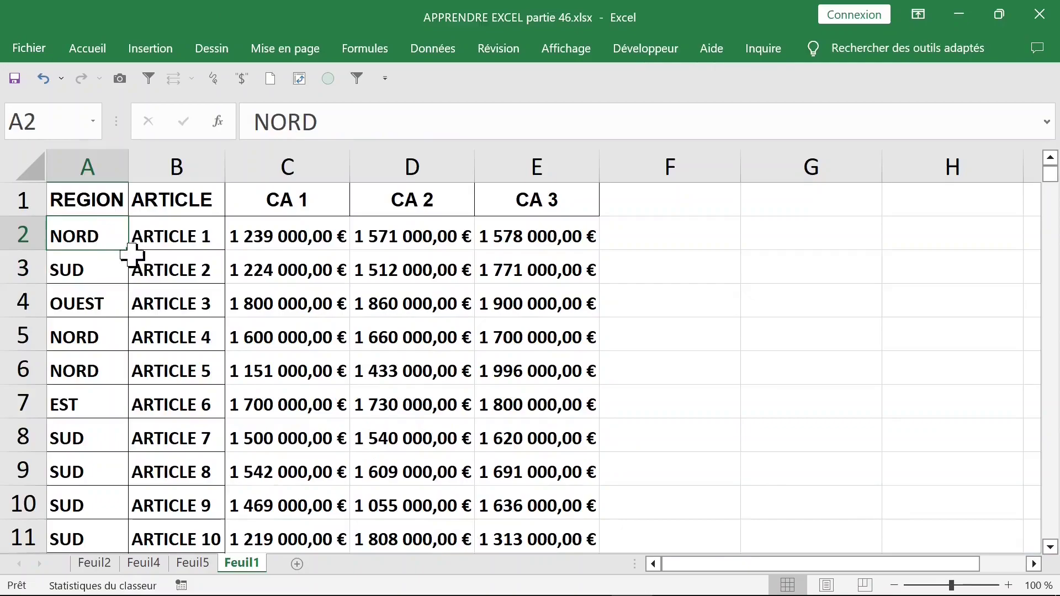
left_click_drag(130, 251, 121, 442)
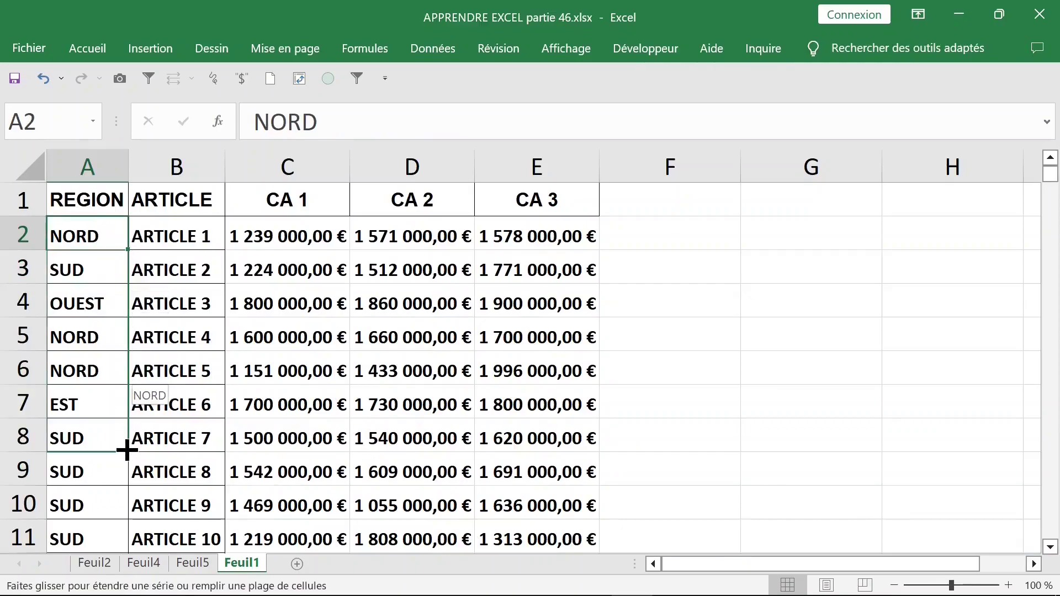
left_click(157, 402)
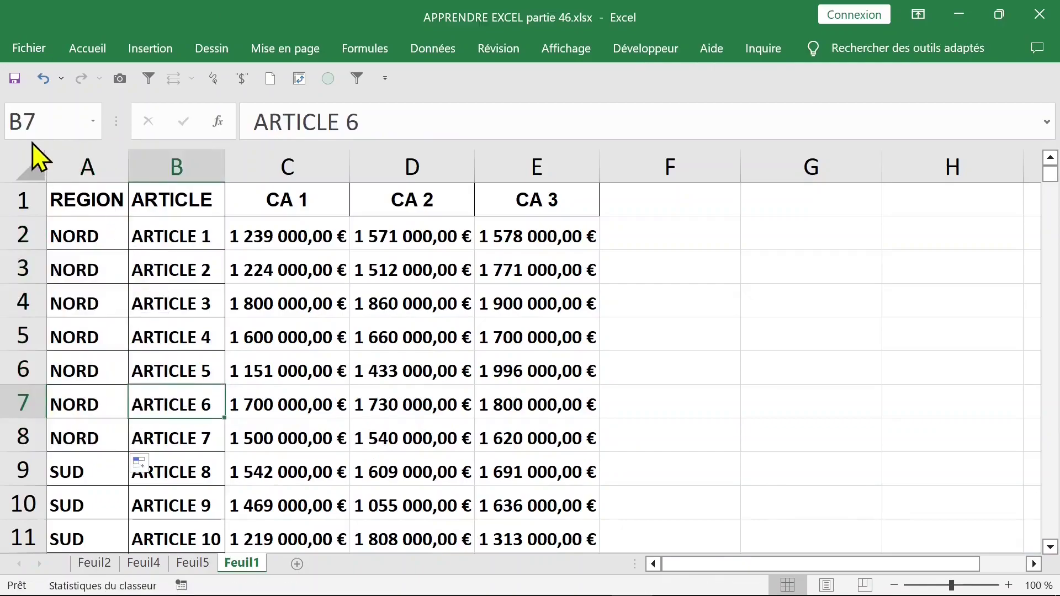
left_click(14, 78)
- Refresh all pivot tables from Feuil5 with Actualiser tout, then go to Feuil4
left_click(194, 564)
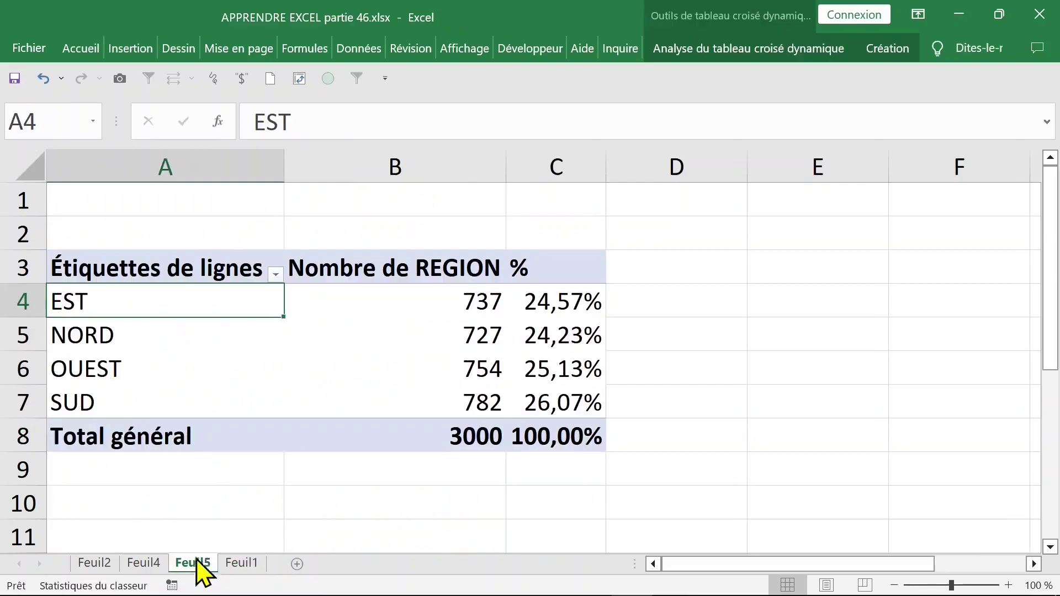
right_click(221, 301)
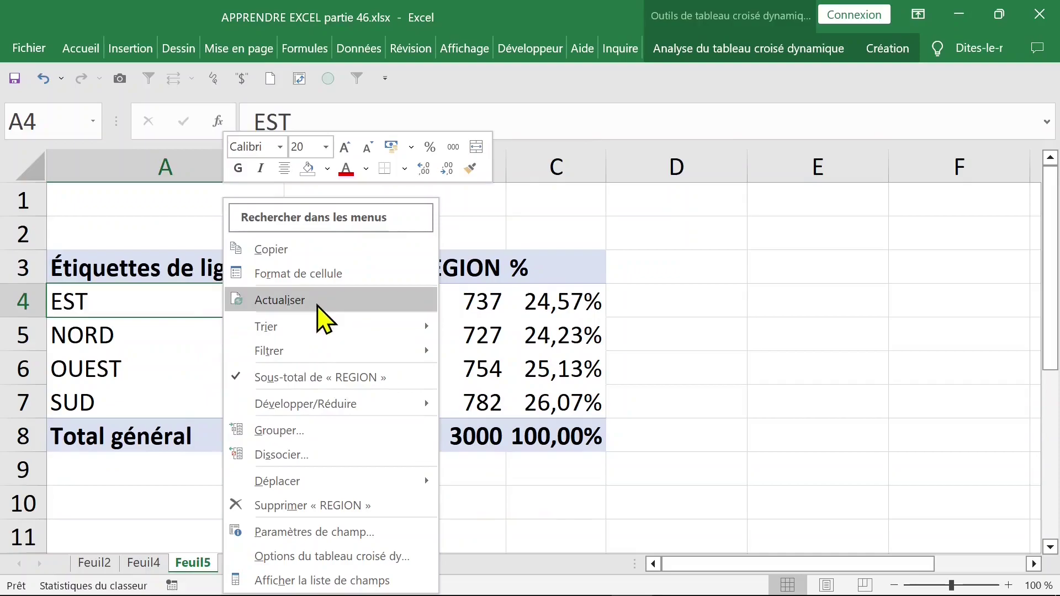
left_click(213, 364)
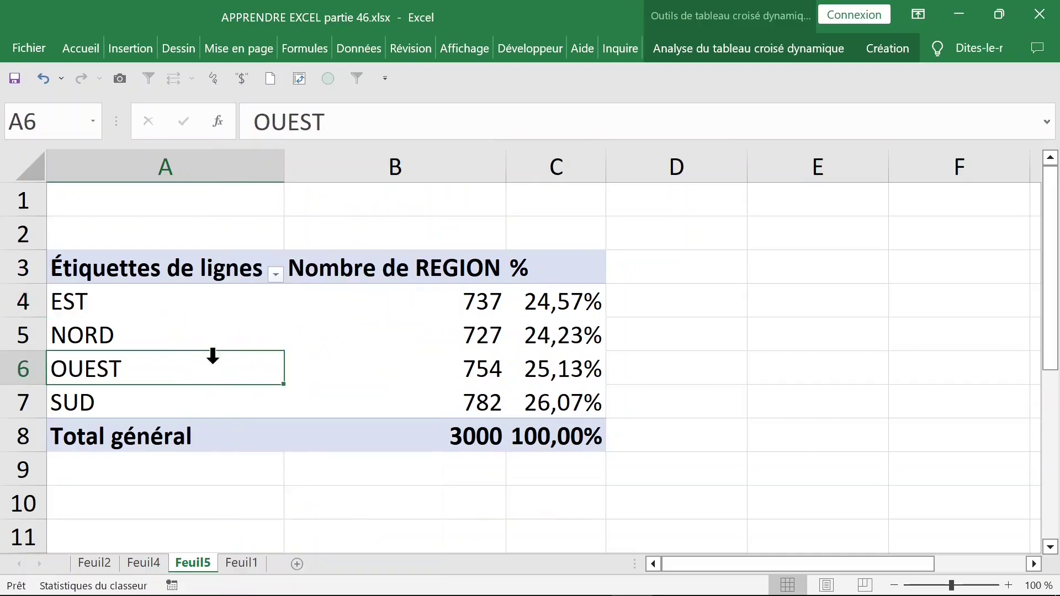
left_click(731, 51)
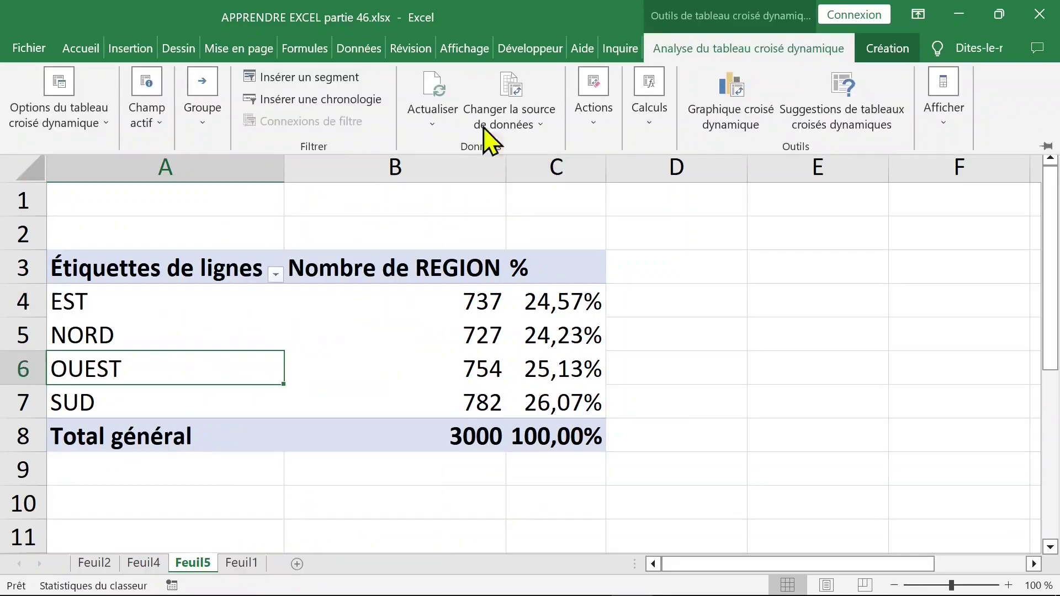
left_click(436, 125)
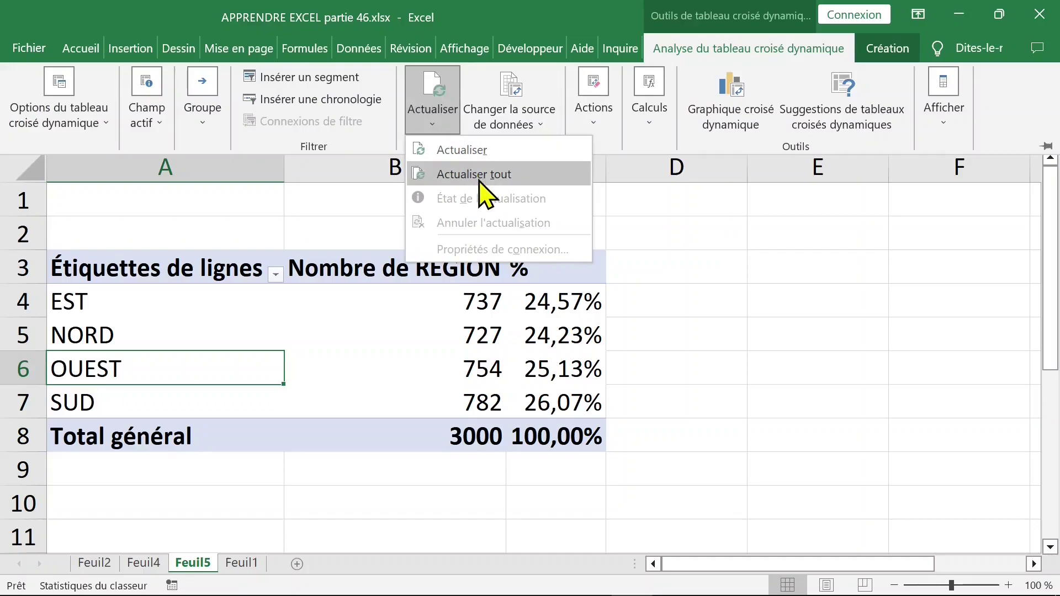
left_click(481, 177)
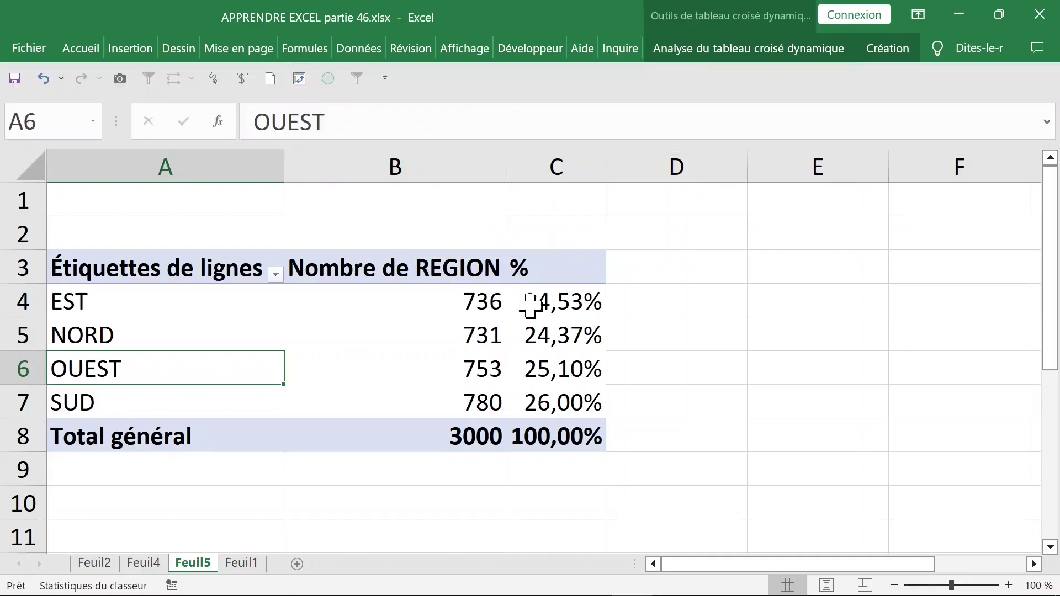
left_click(531, 302)
left_click(533, 365)
left_click(145, 563)
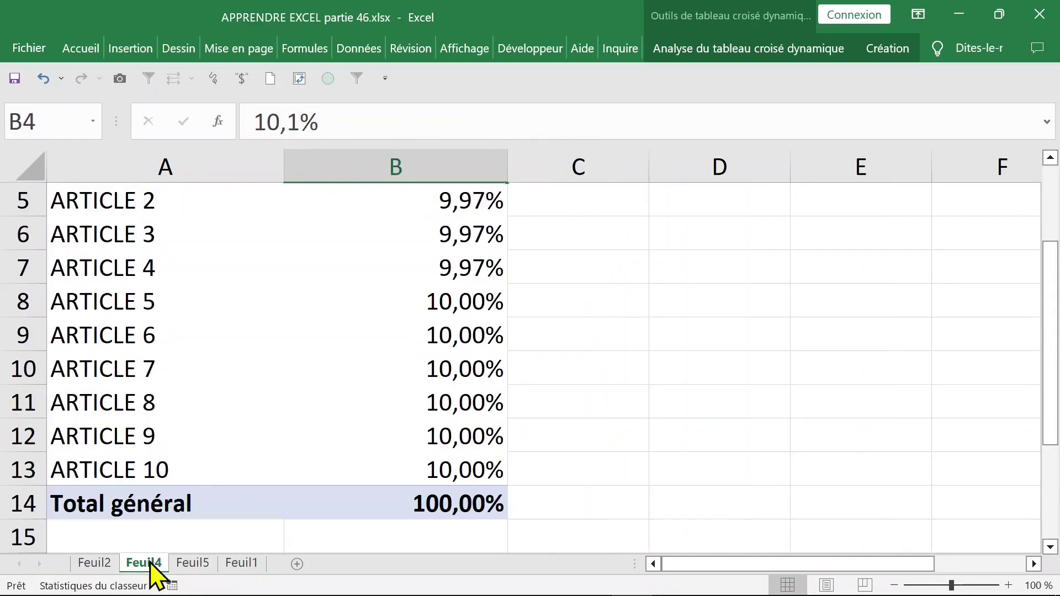
- Insert a new pivot table on a new sheet from the Feuil1 source data
left_click(106, 564)
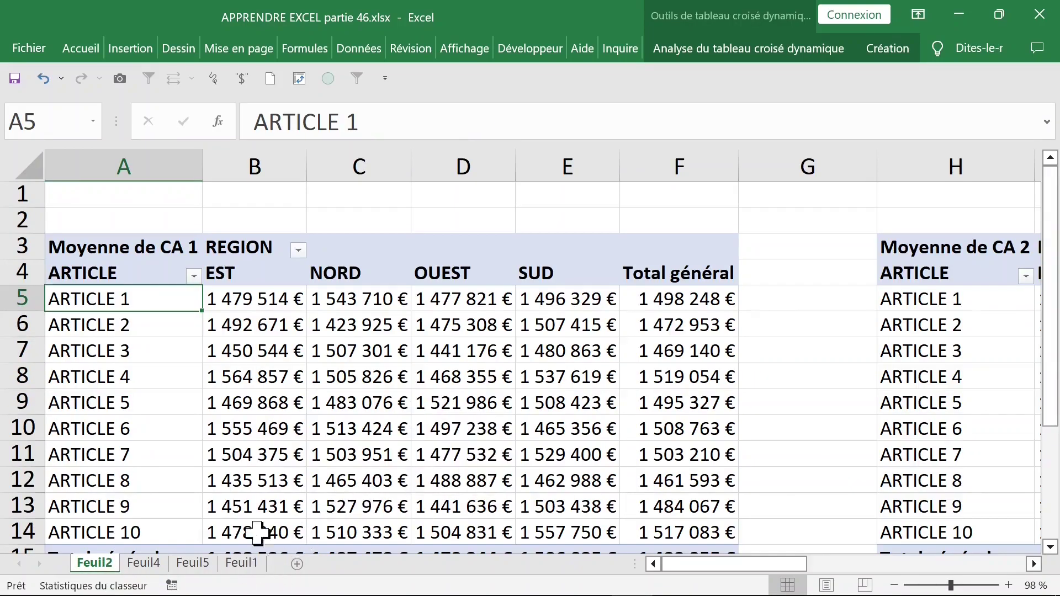
left_click(237, 563)
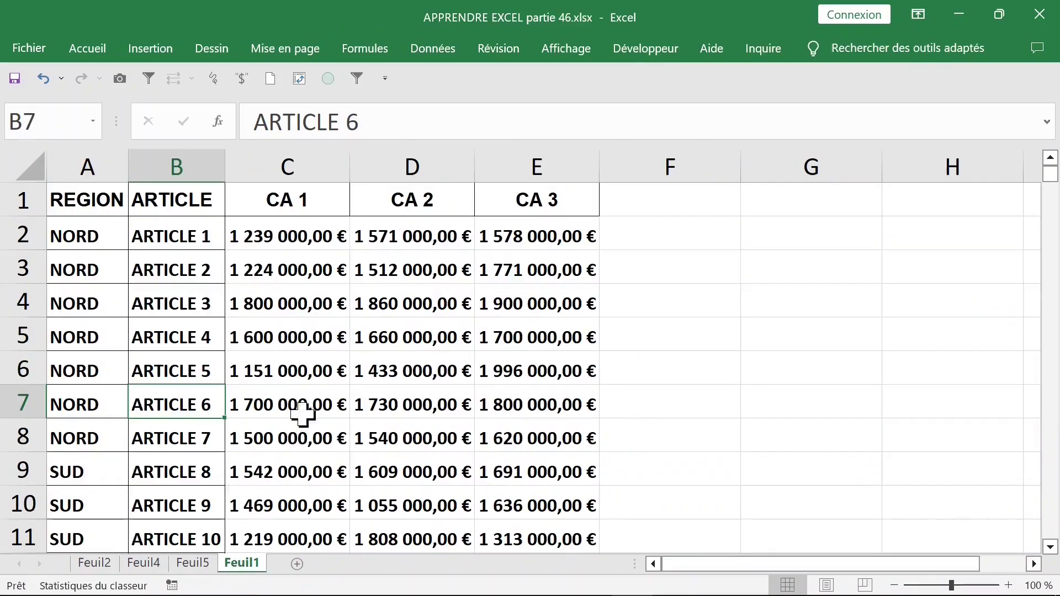
left_click(284, 334)
left_click(287, 236)
left_click(141, 53)
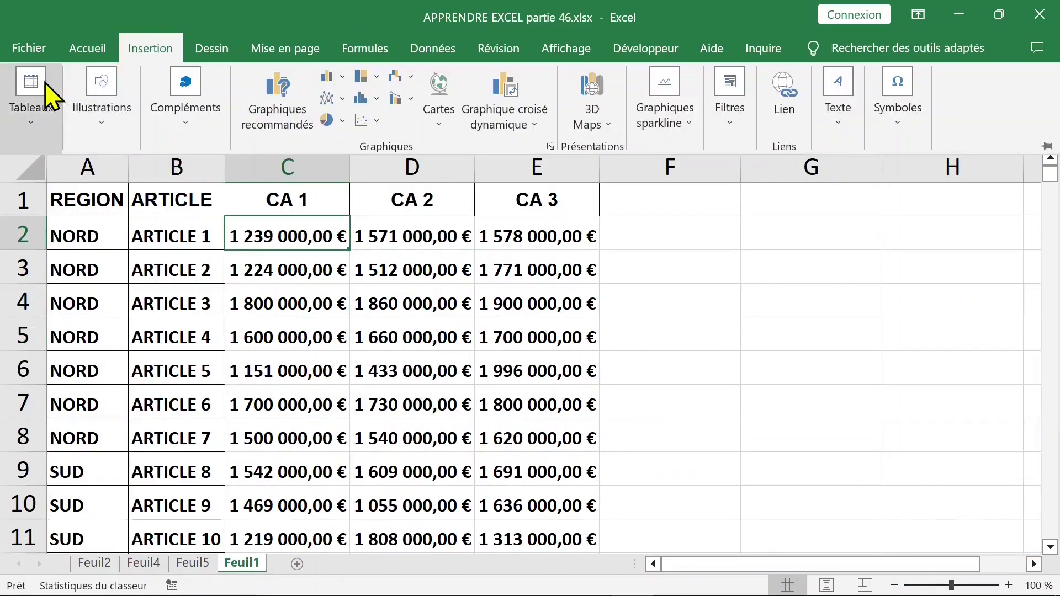
left_click(30, 90)
left_click(42, 185)
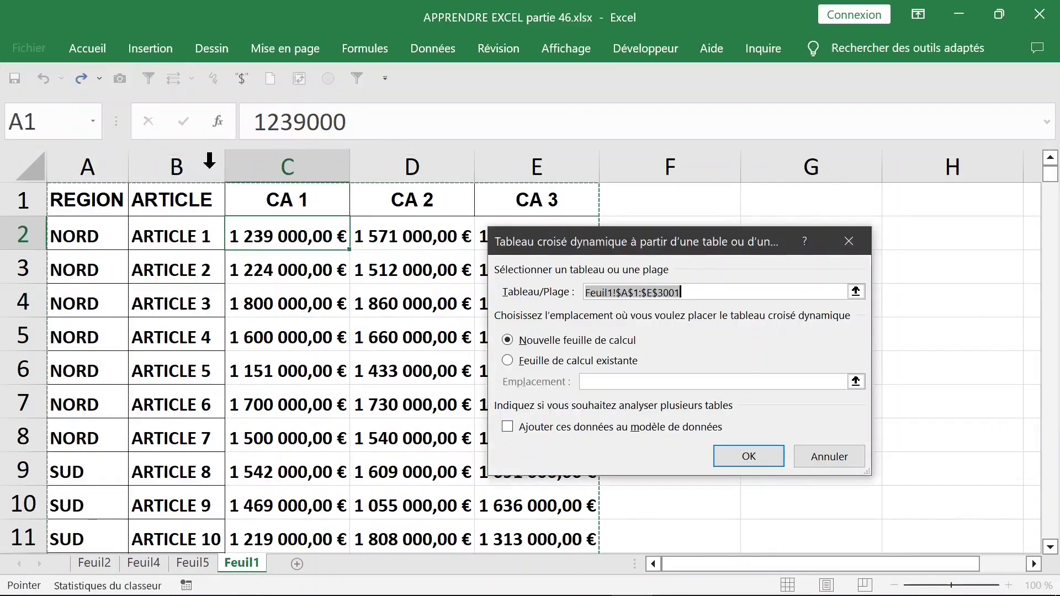
left_click(751, 461)
- Put ARTICLE and REGION in rows and add CA 1 to Valeurs twice
left_click(674, 319)
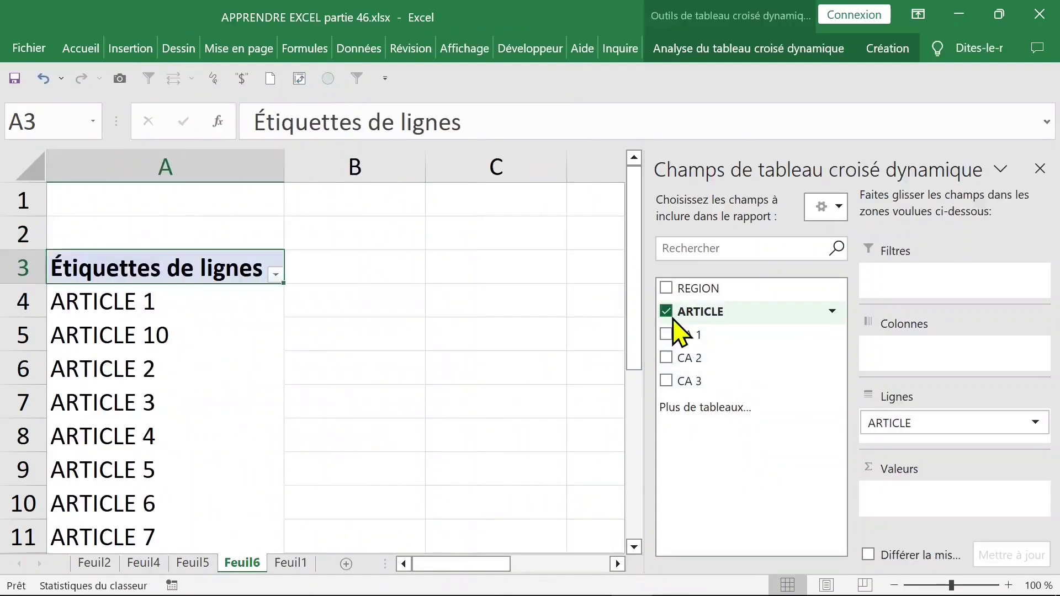
left_click(667, 288)
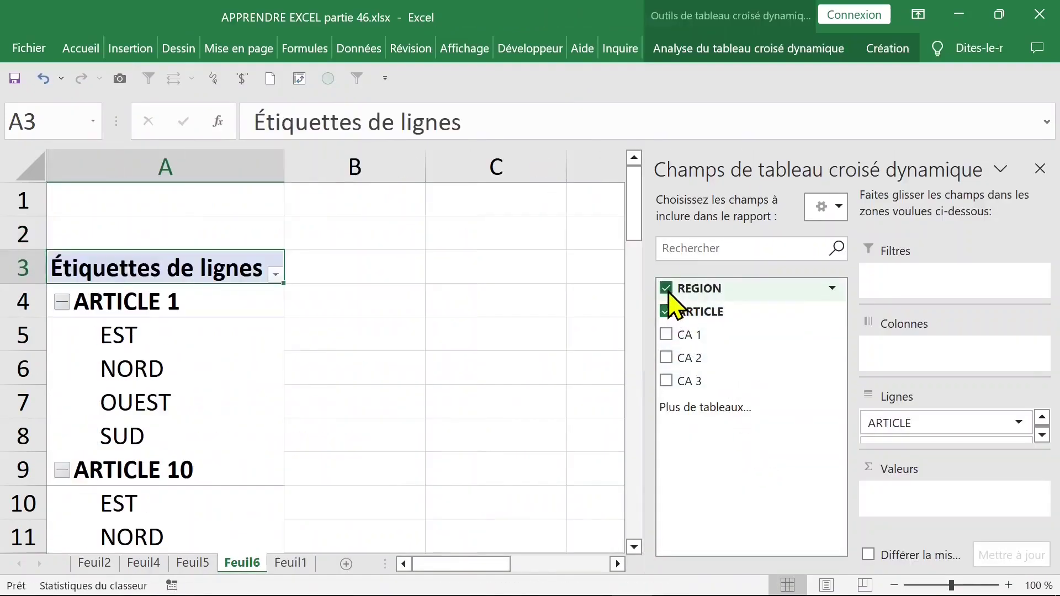
left_click(666, 336)
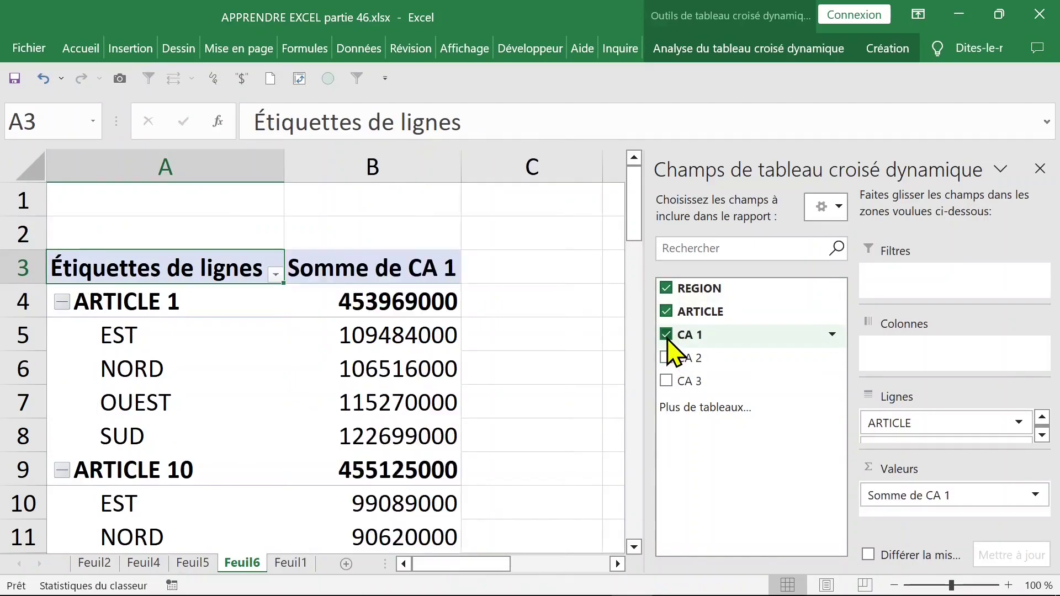
mouse_move(699, 336)
left_mouse_down()
mouse_move(911, 529)
mouse_move(909, 519)
left_mouse_up()
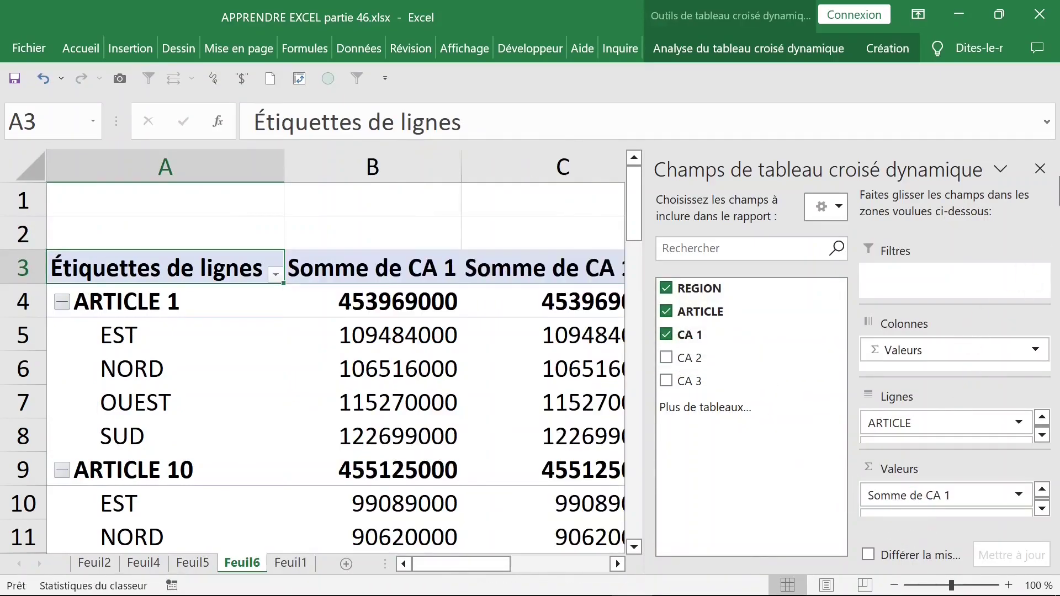
- Summarise the first CA 1 column by Min
left_click(1040, 168)
left_click(381, 269)
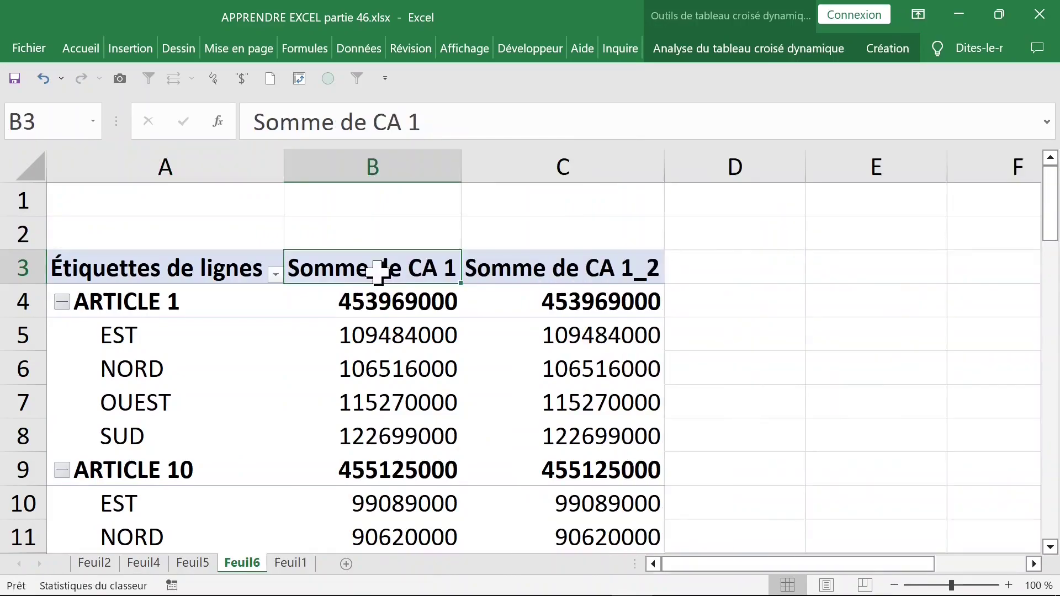
right_click(363, 270)
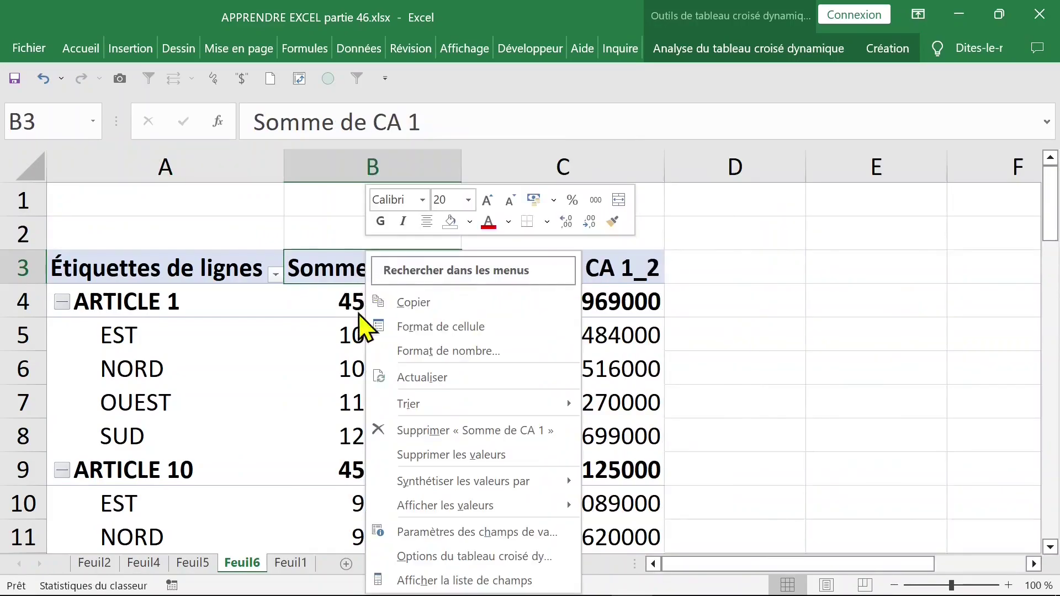
left_click(658, 516)
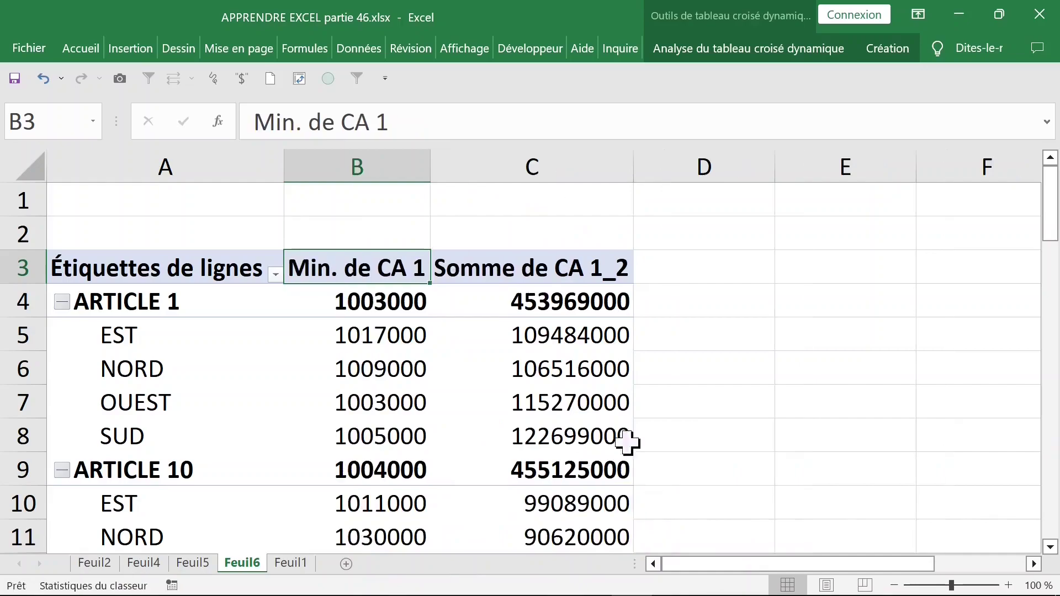
- Summarise the second CA 1 column by Max. and start a C4 minus B4 formula in D4
left_click(543, 302)
right_click(541, 301)
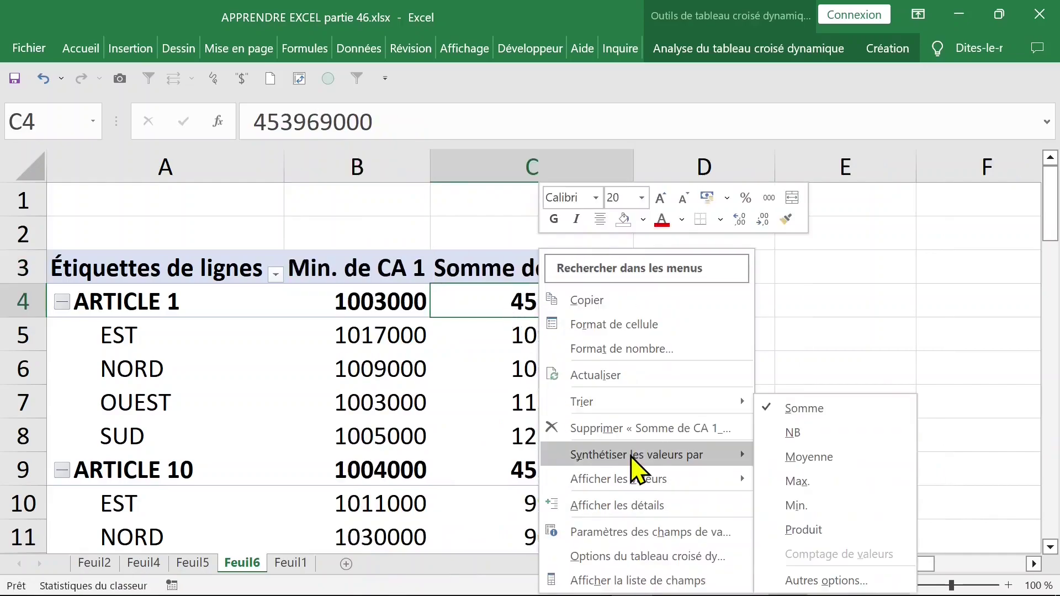
left_click(845, 494)
left_click(734, 309)
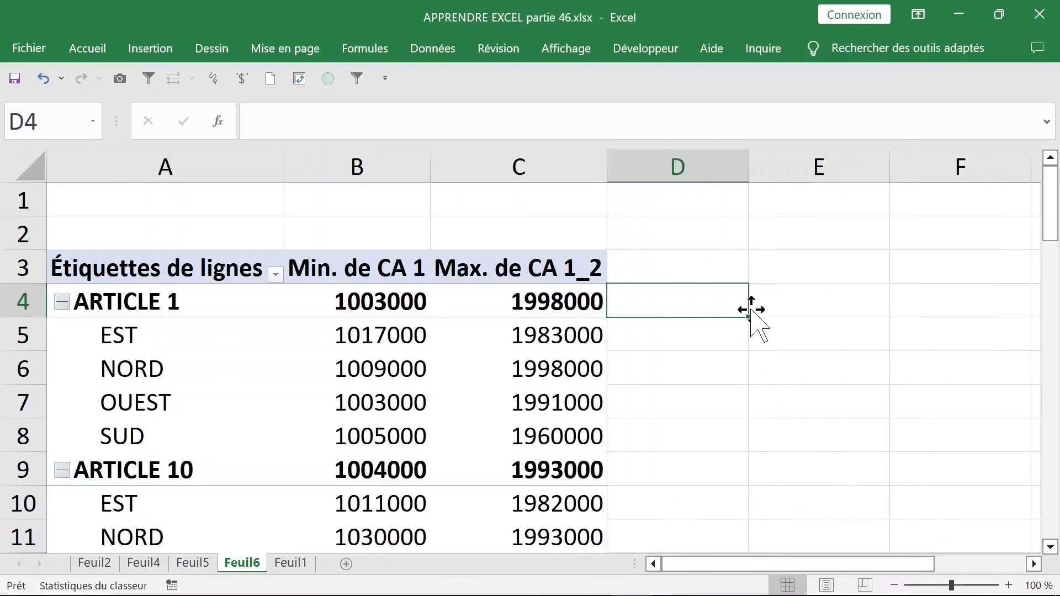
type("=")
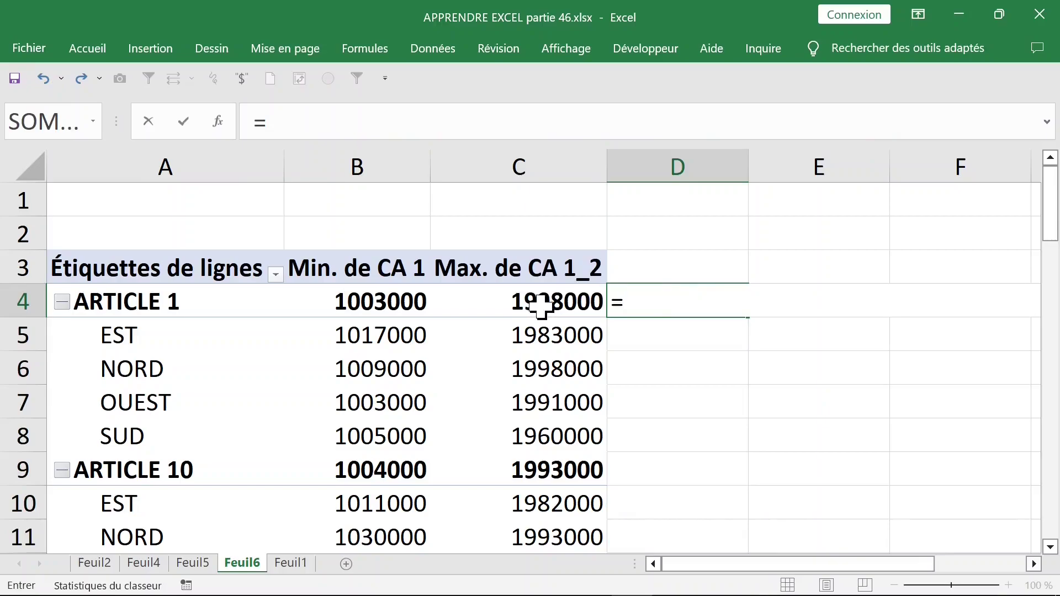
type("c")
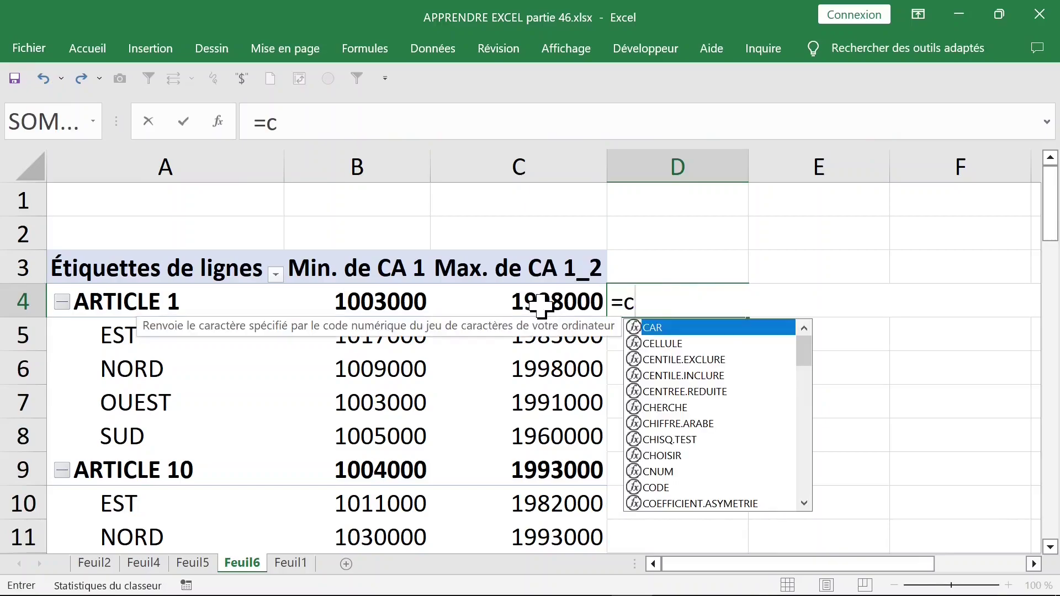
type("4-")
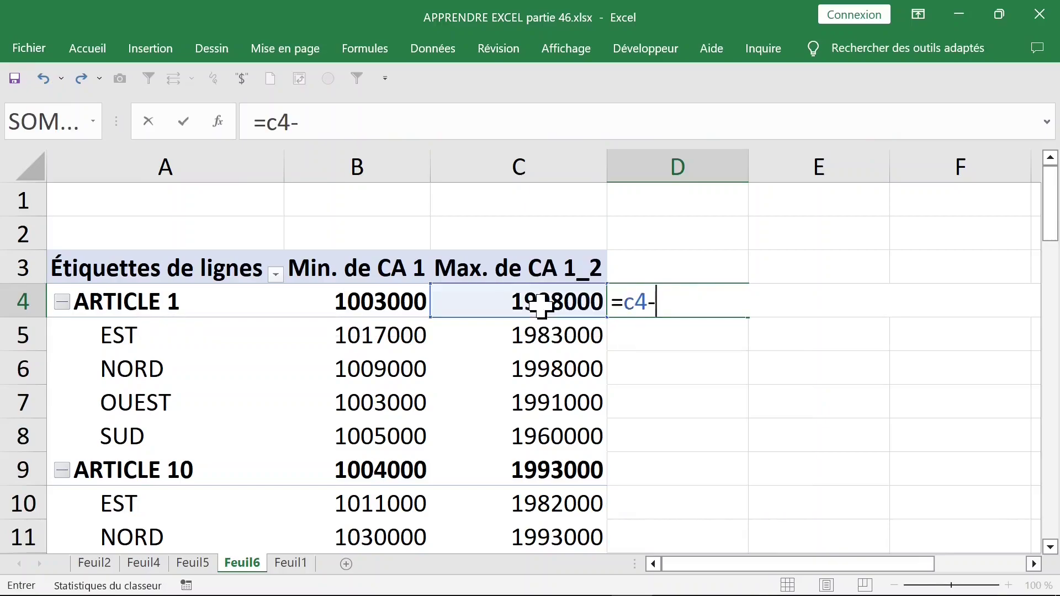
type("b4")
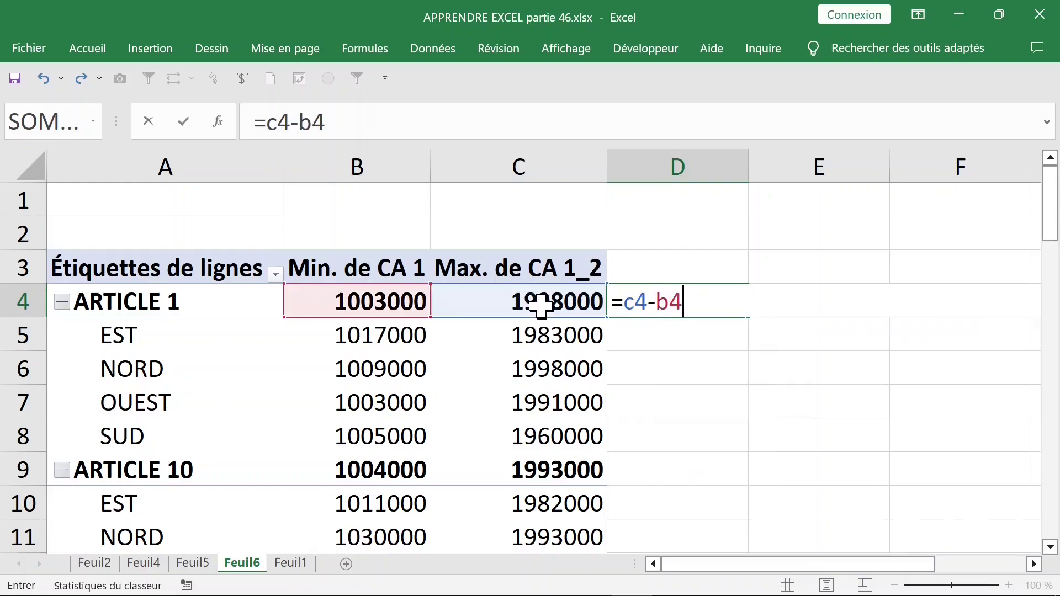
- Enter =C4-B4 in D4 and copy it down column D
key("Return")
left_click(715, 301)
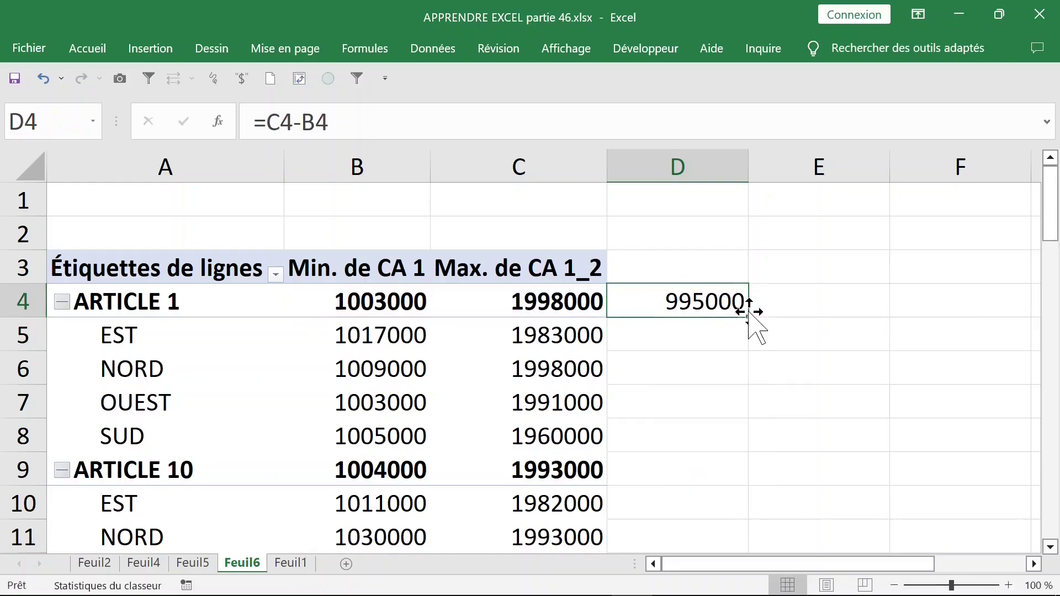
double_click(748, 317)
- Open cell number formatting for the Min. de CA 1 values
left_click(410, 312)
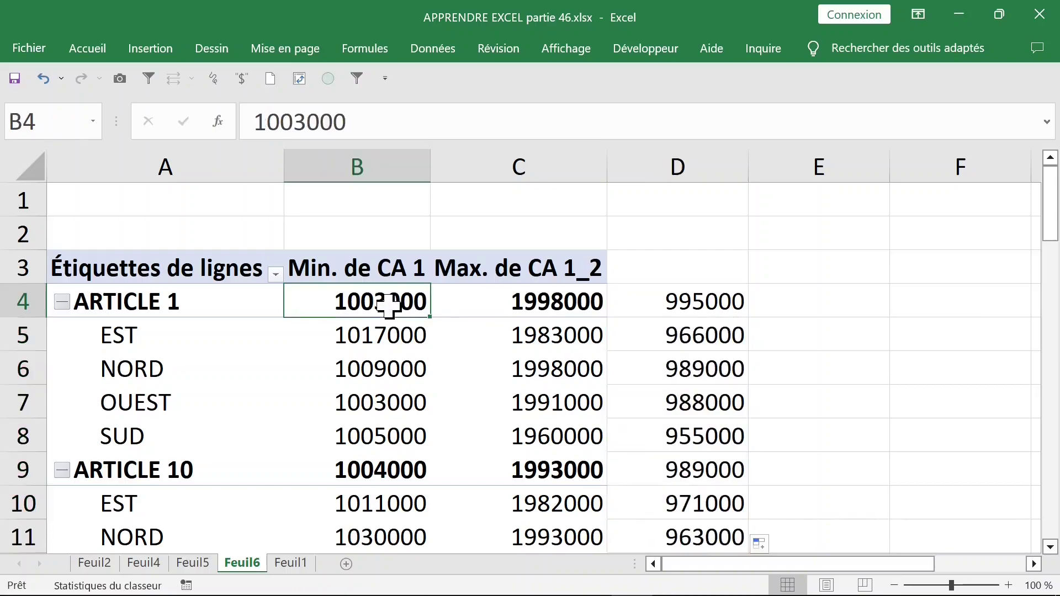
right_click(380, 310)
left_click(411, 347)
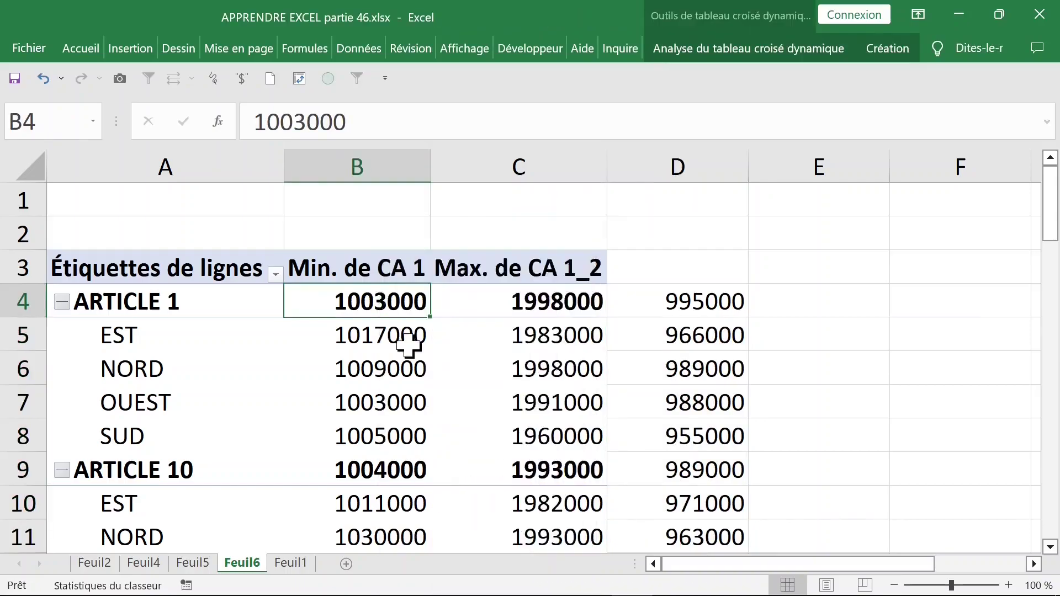
- Give the Min. values euro accounting format and the Max. values euro currency with 0 decimals
left_click(207, 215)
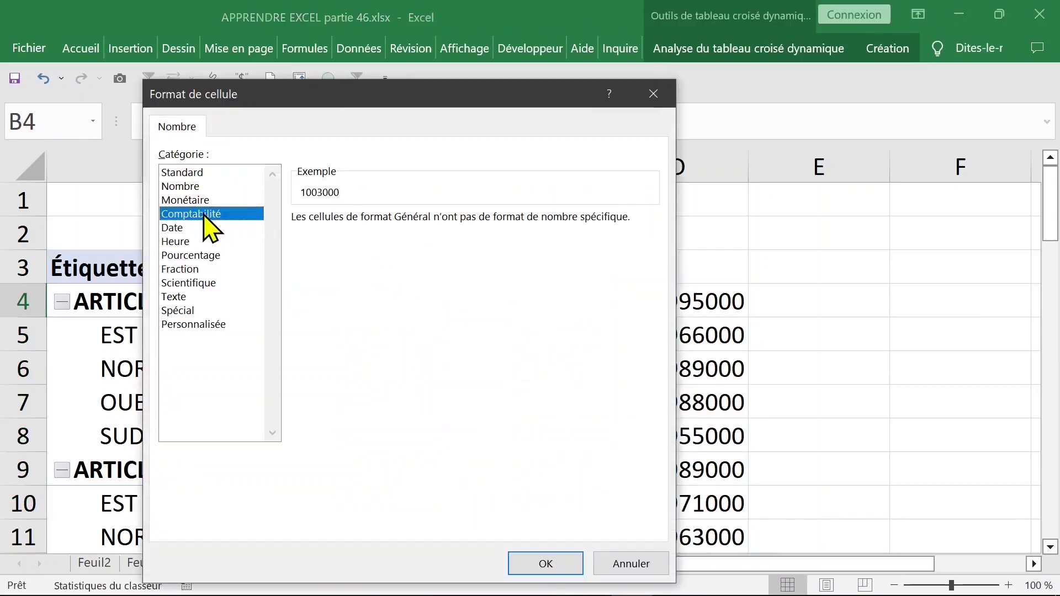
left_click(541, 564)
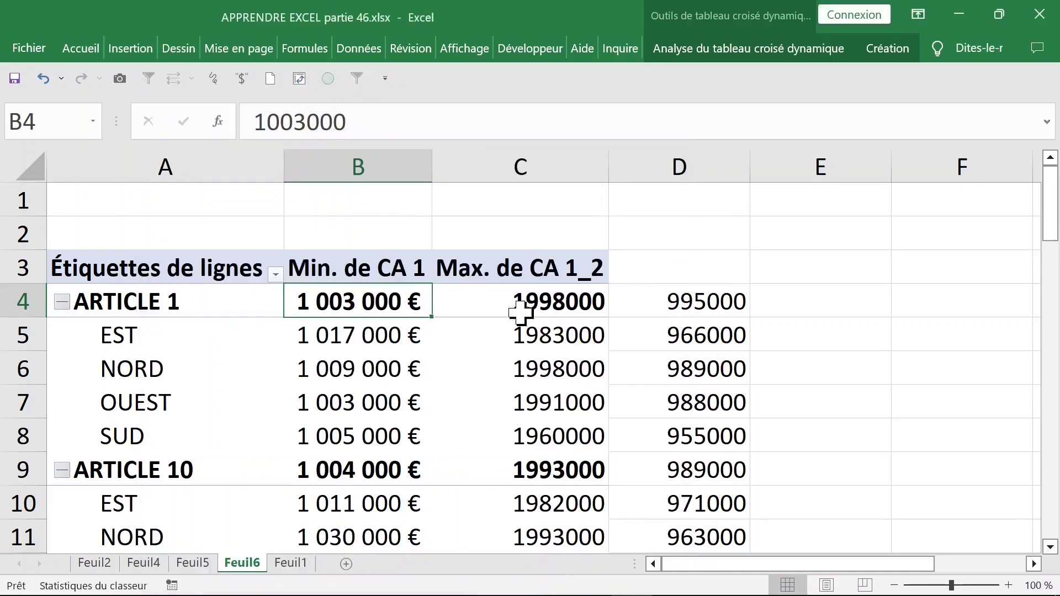
left_click(520, 312)
right_click(502, 301)
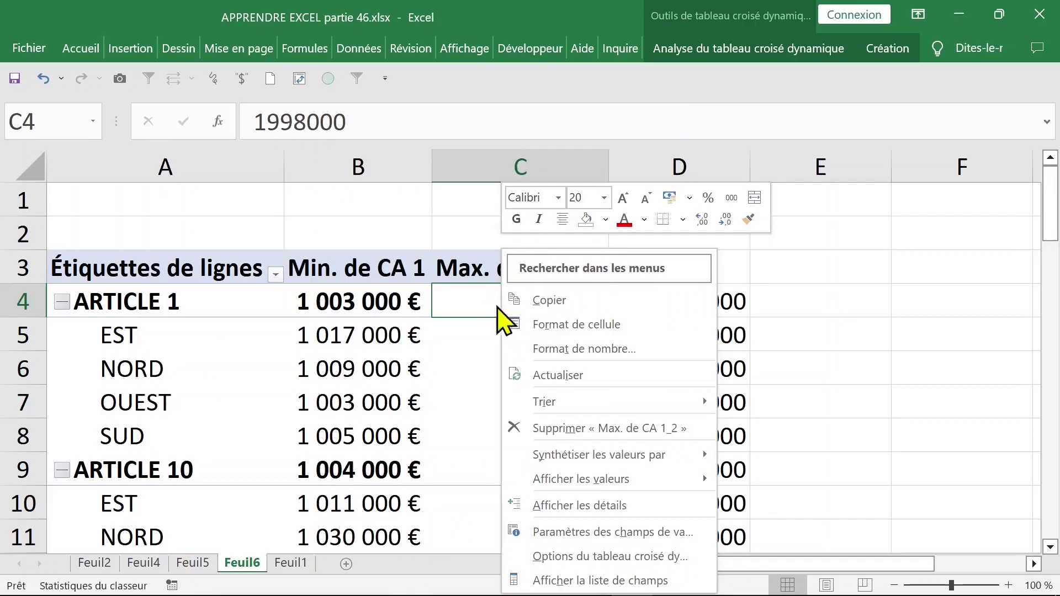
left_click(554, 350)
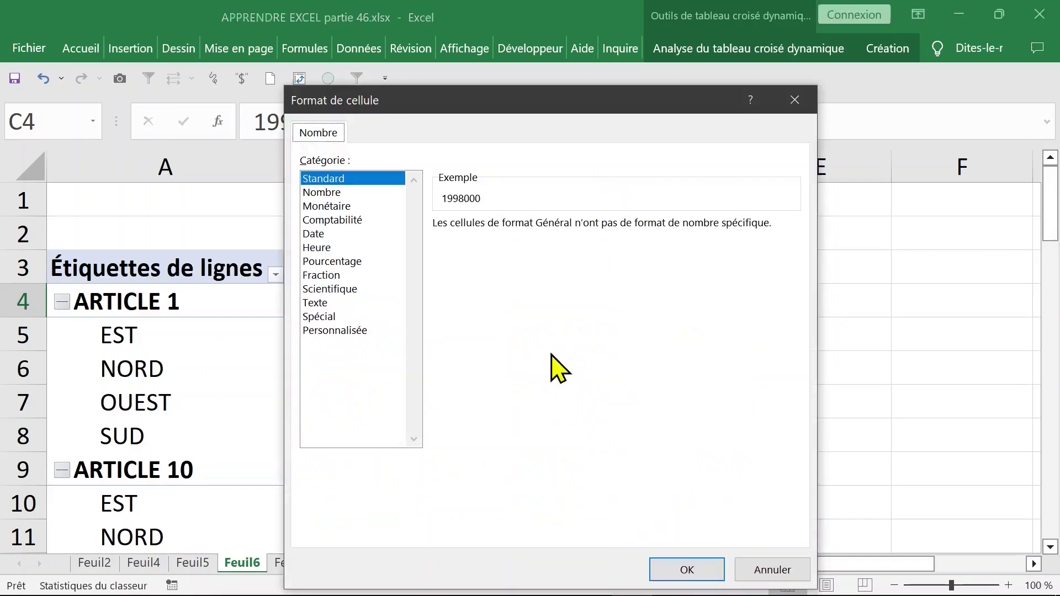
left_click(327, 206)
double_click(559, 225)
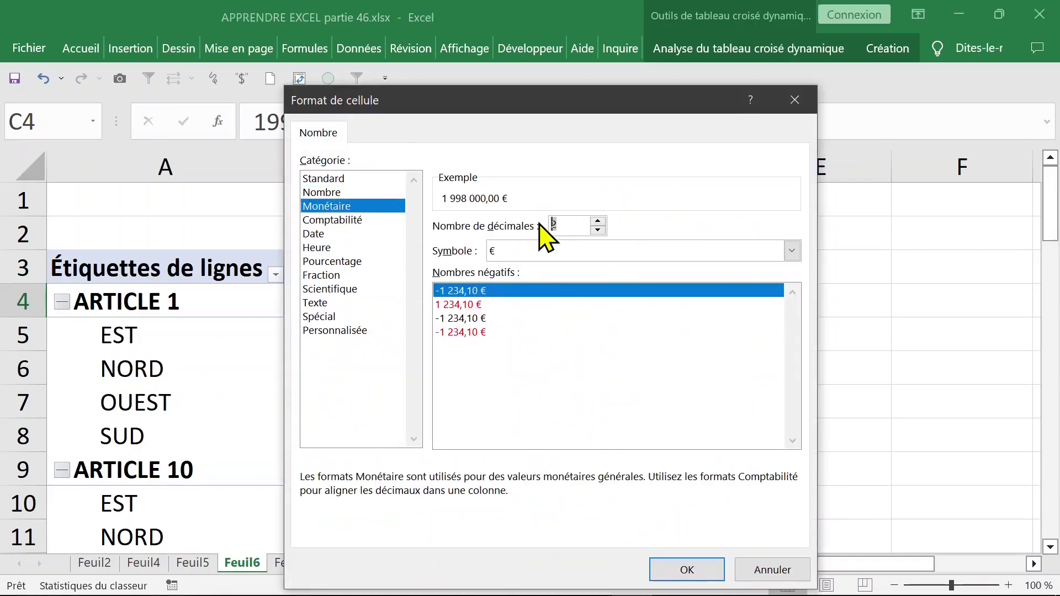
type("0")
key("Return")
- Select the column D difference values down to row 54
right_click(665, 307)
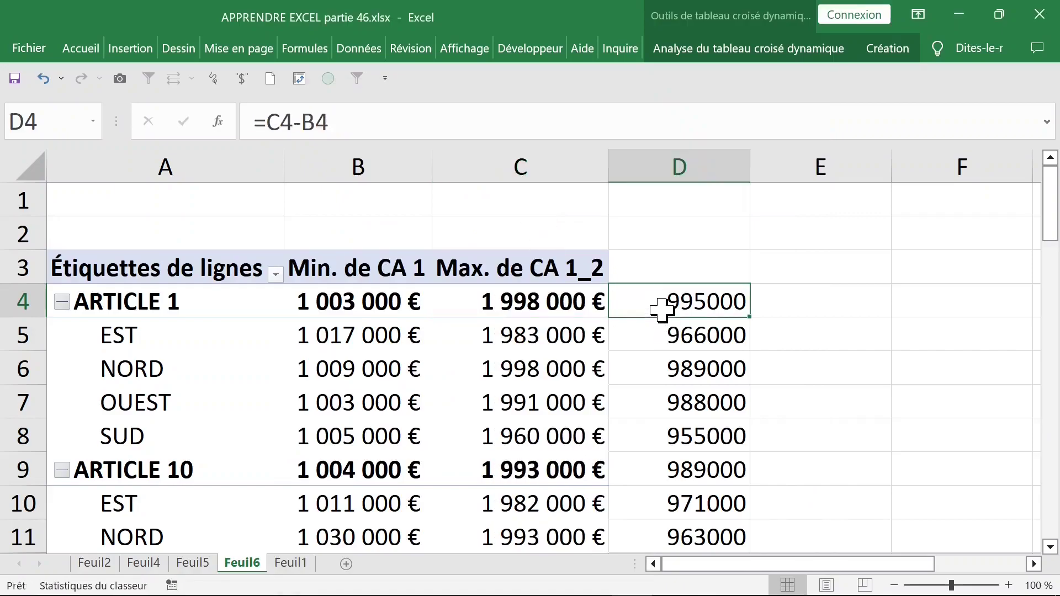
left_click(647, 303)
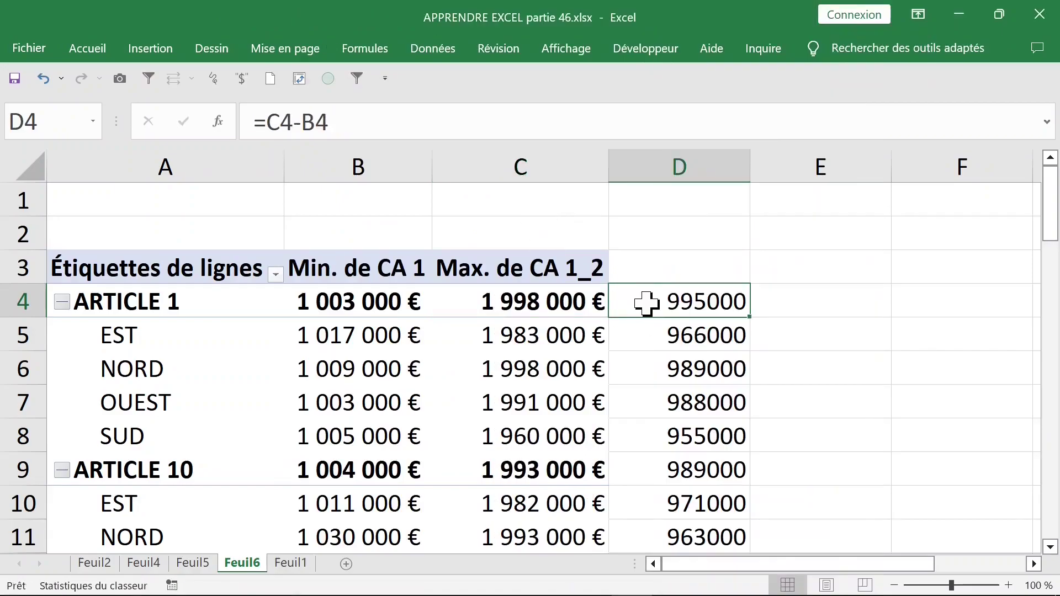
key("ctrl+shift+Down")
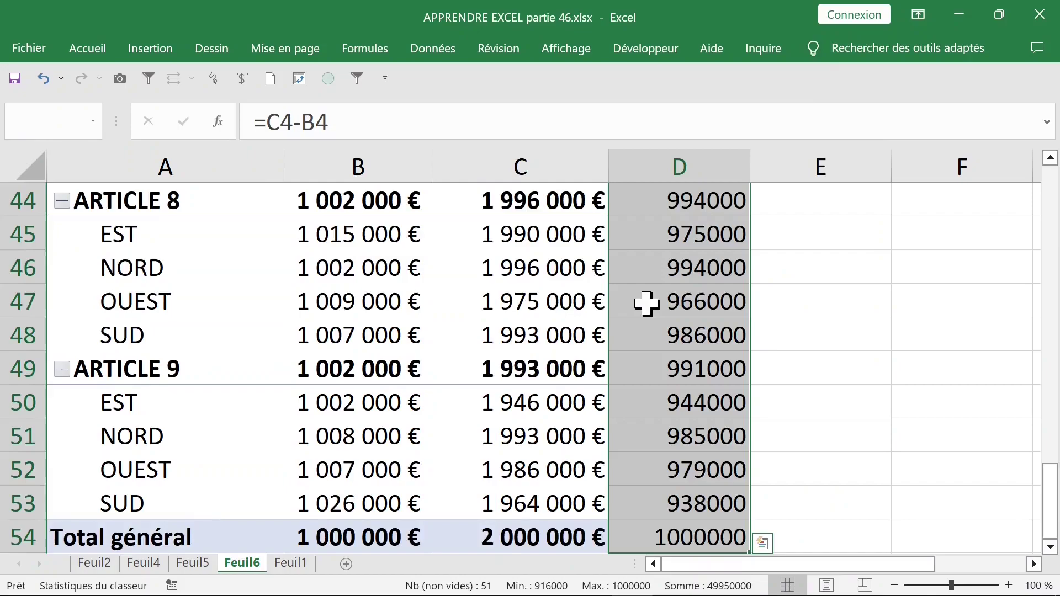
- Format the selected column D values as Monétaire euros with 0 decimals
right_click(648, 274)
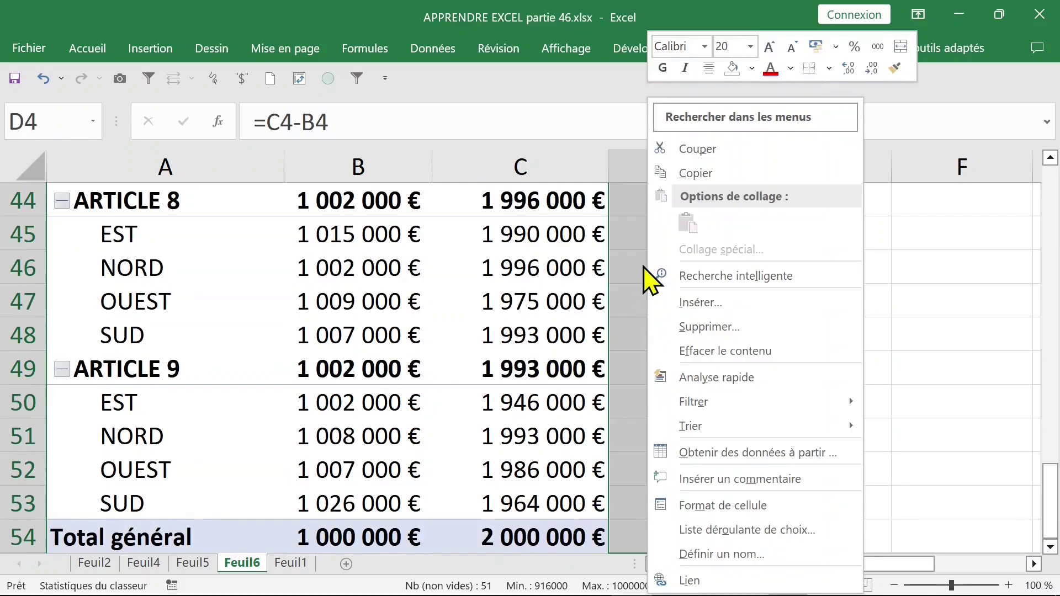
left_click(812, 505)
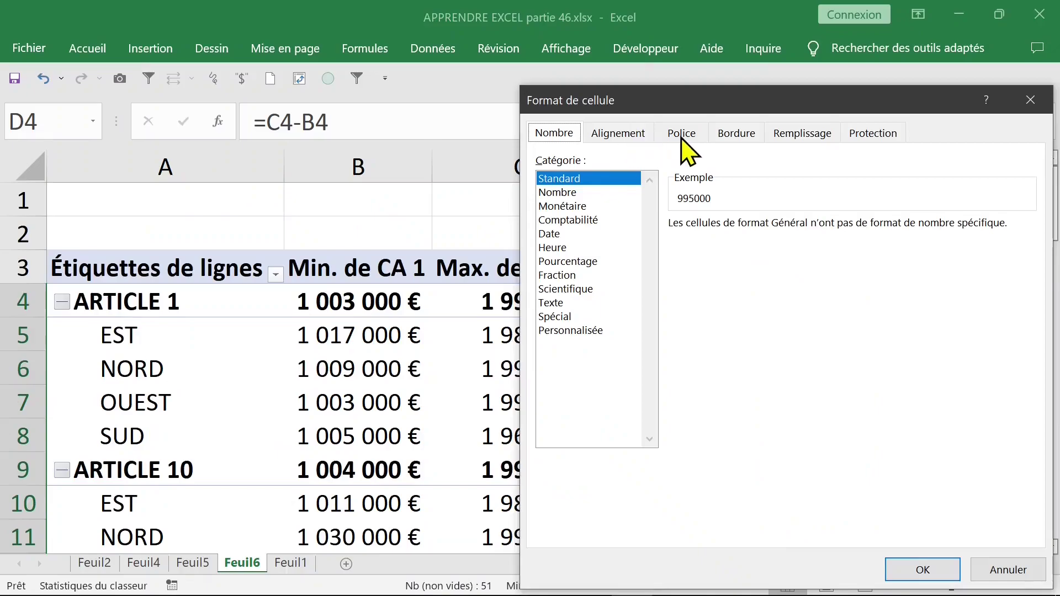
left_click(569, 206)
left_click(833, 230)
left_click(834, 230)
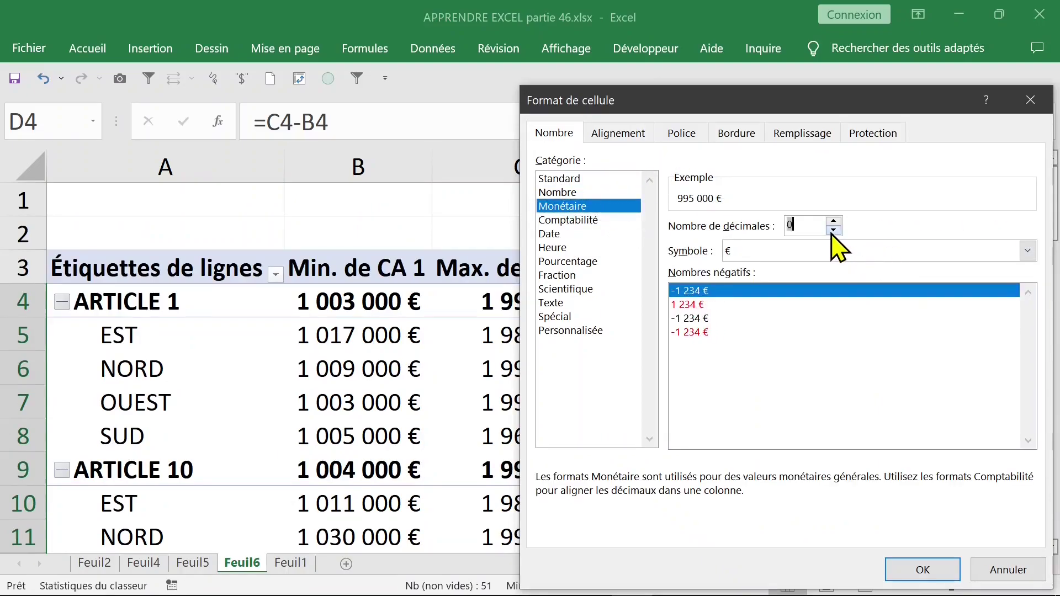
left_click(933, 571)
- Check the formatted values in C5, C4, B4 and the region labels
left_click(548, 345)
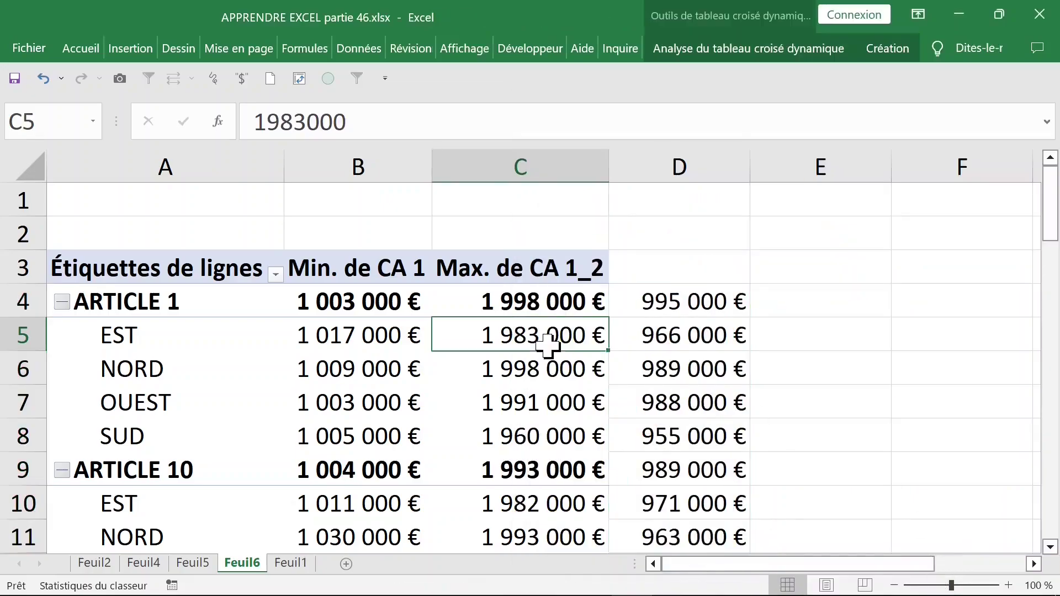
left_click(544, 293)
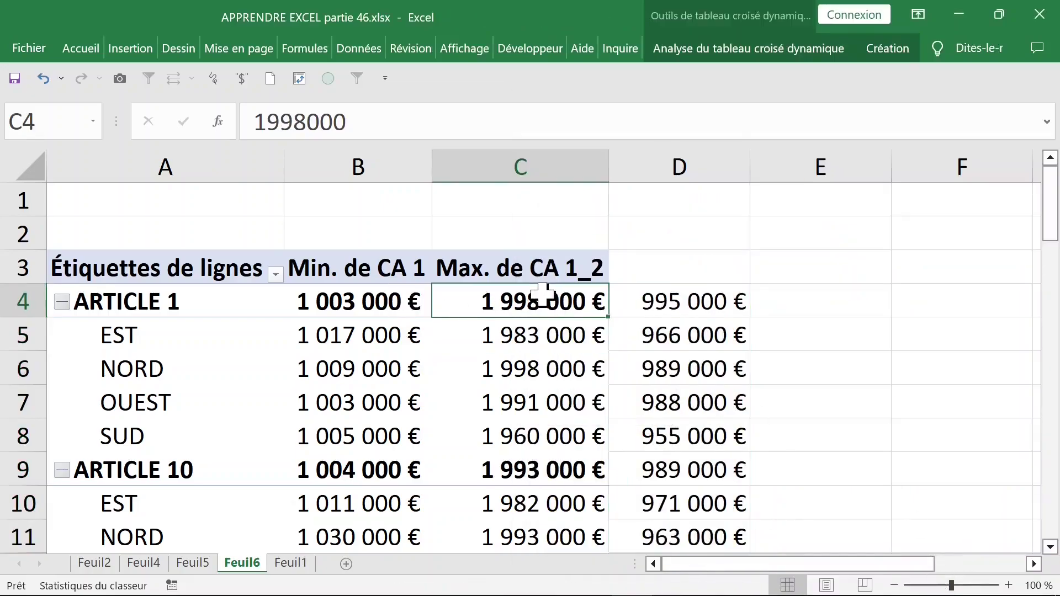
left_click(350, 300)
left_click(195, 352)
left_click(194, 341)
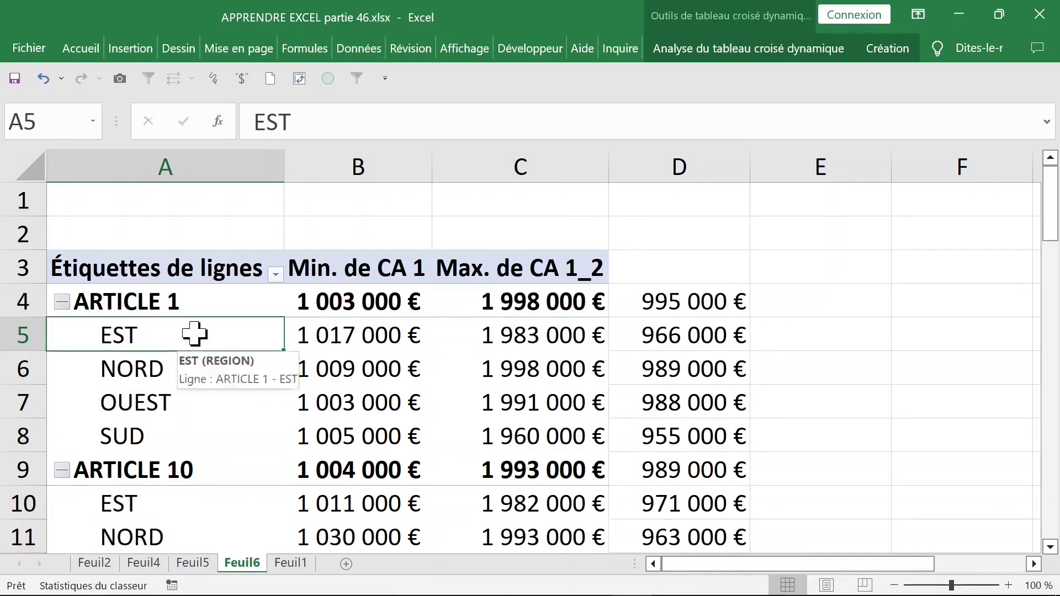
- Set the report layout to tabular form and repeat all item labels
left_click(890, 48)
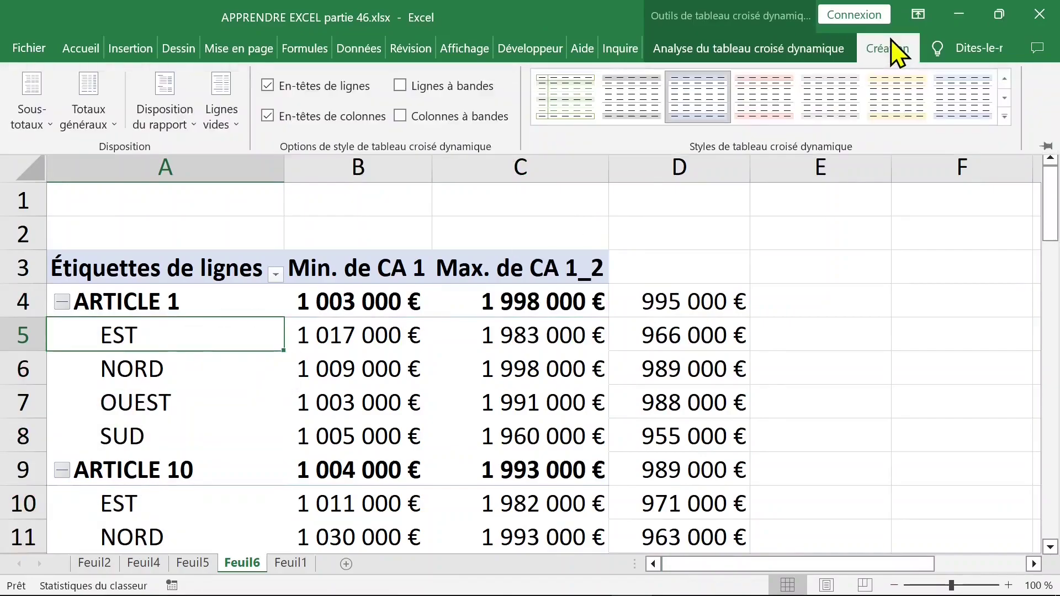
left_click(168, 123)
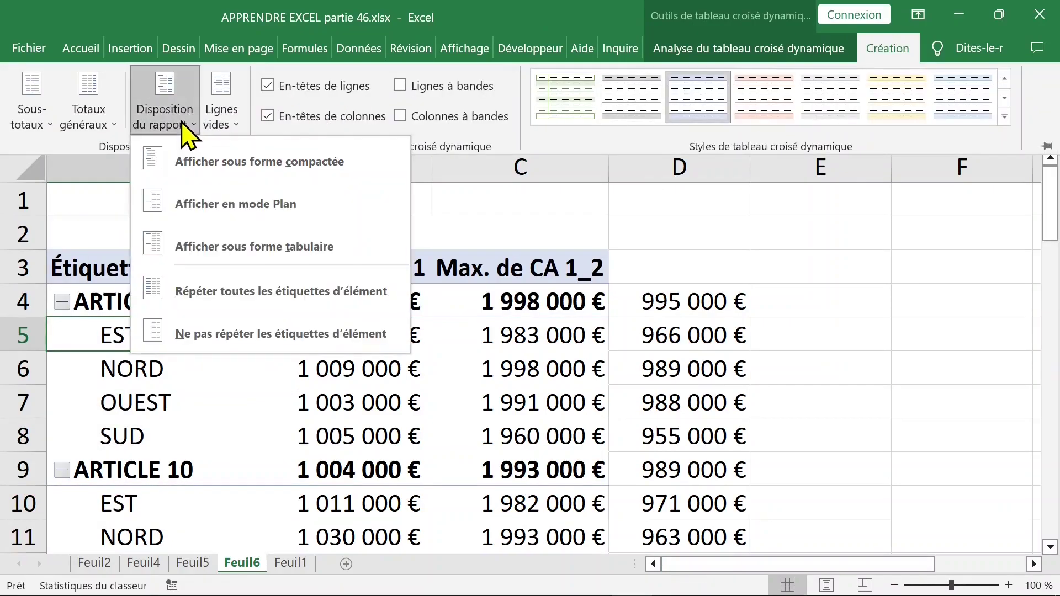
left_click(298, 246)
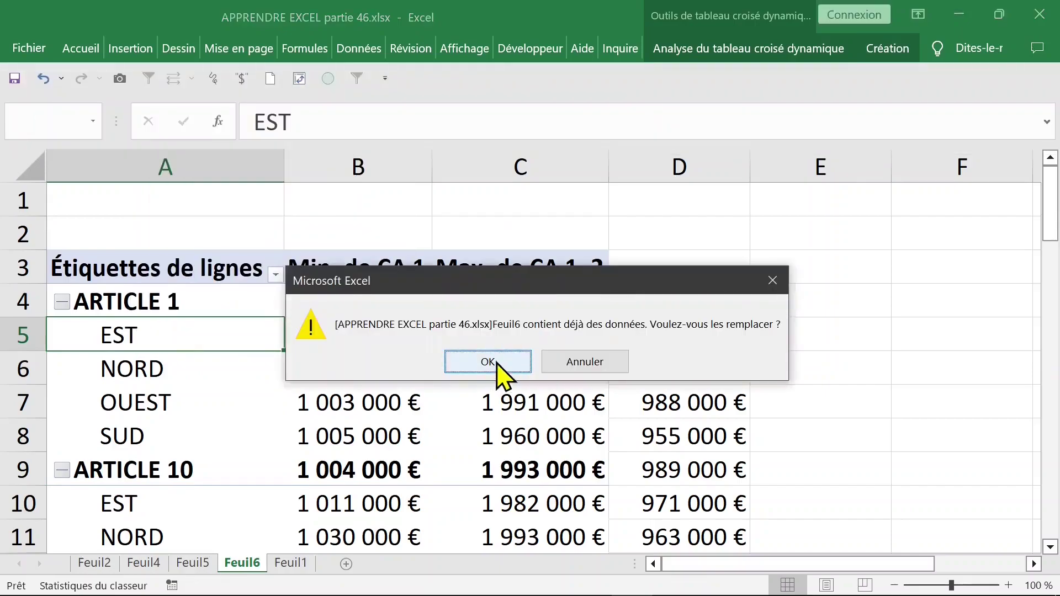
left_click(489, 364)
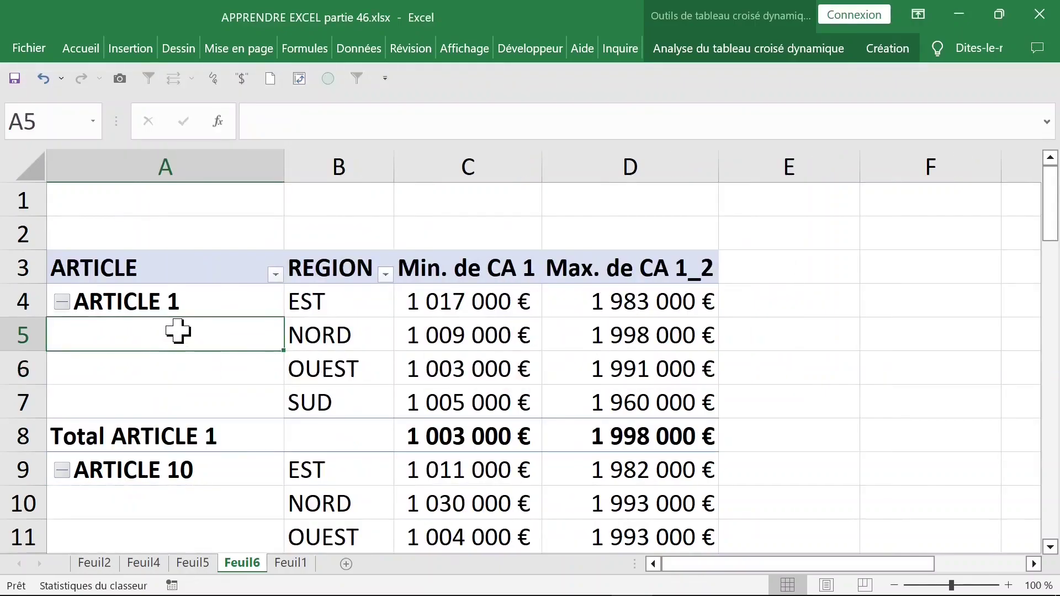
left_click(187, 388)
left_click(166, 335)
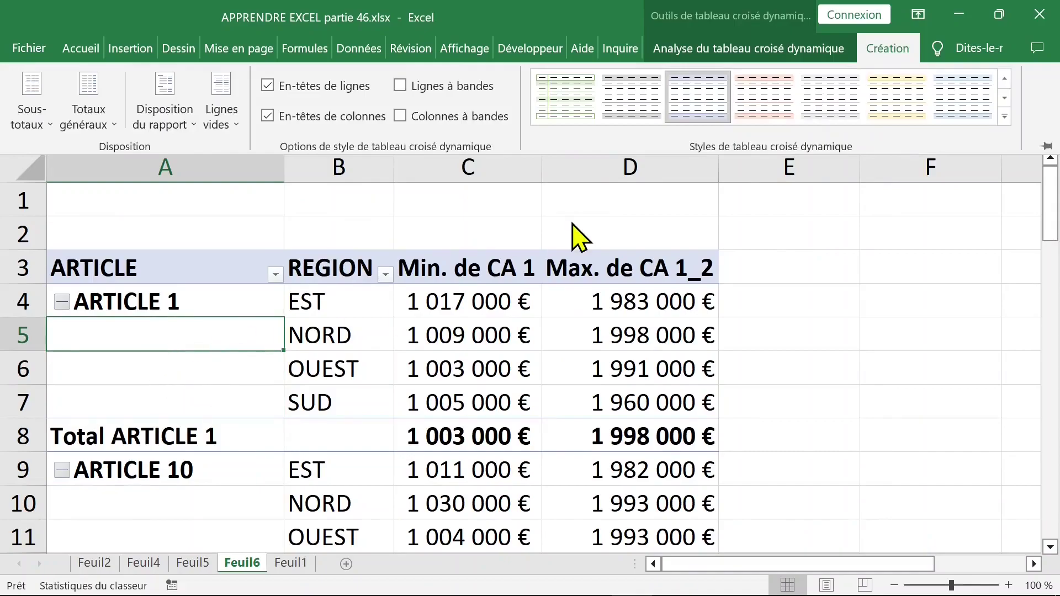
left_click(194, 127)
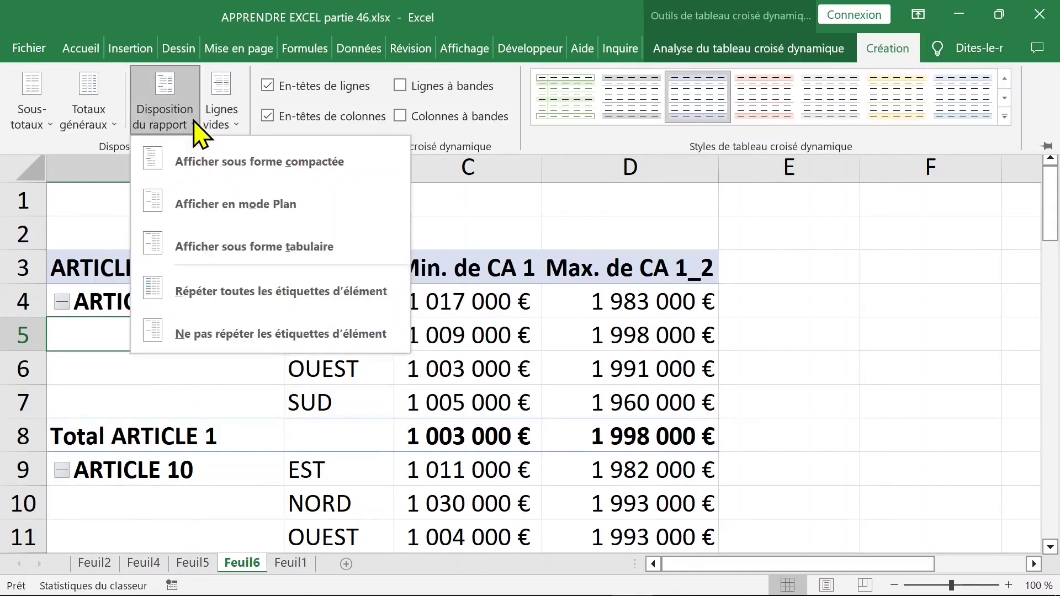
left_click(228, 292)
- Check the repeated article labels and the minimum and maximum values
left_click(340, 335)
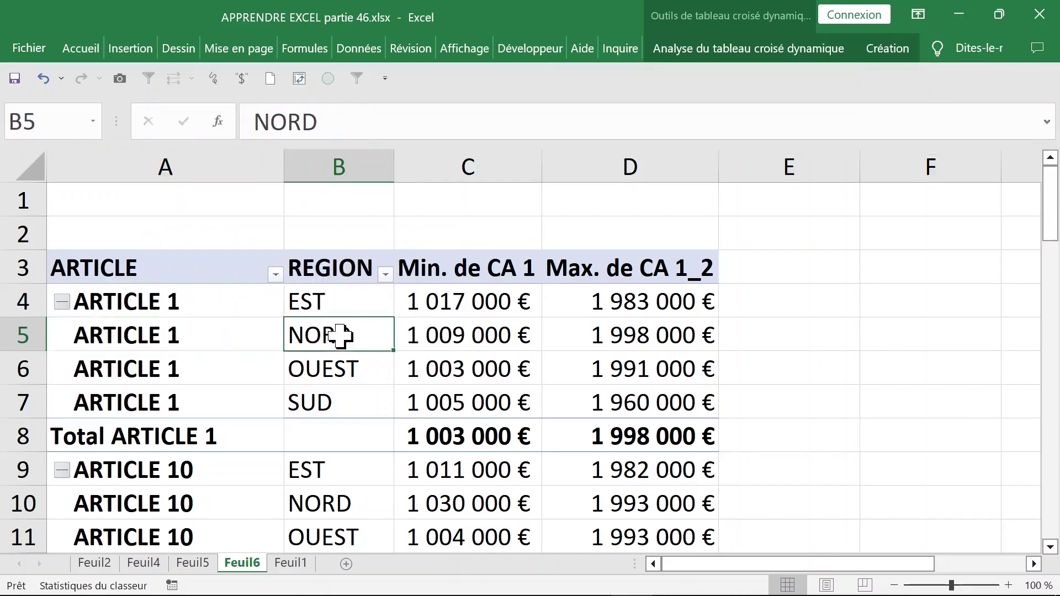
left_click(374, 283)
left_click(255, 345)
left_click(580, 337)
left_click(490, 306)
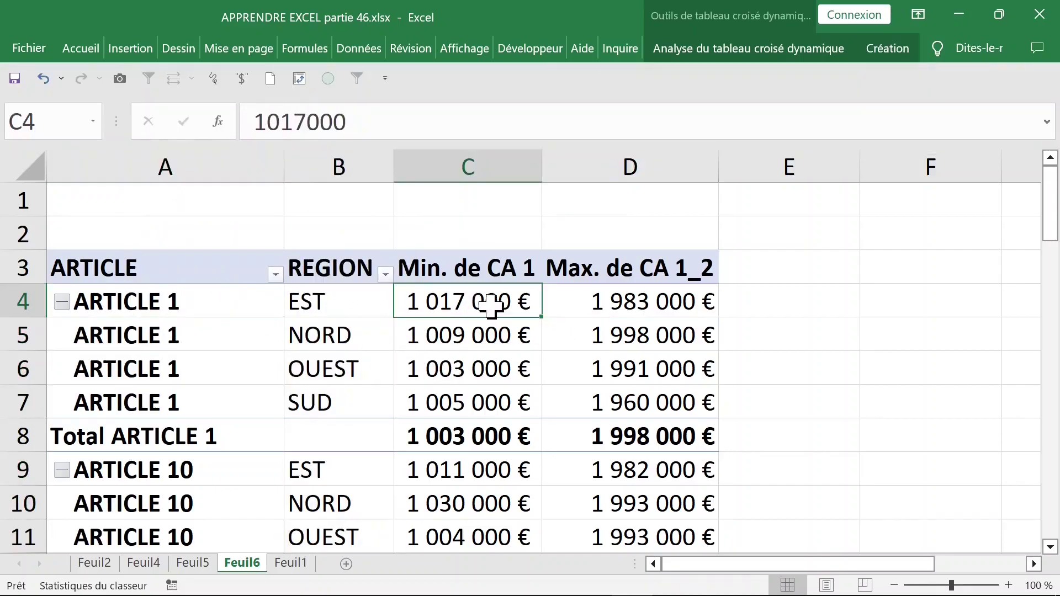
left_click(613, 302)
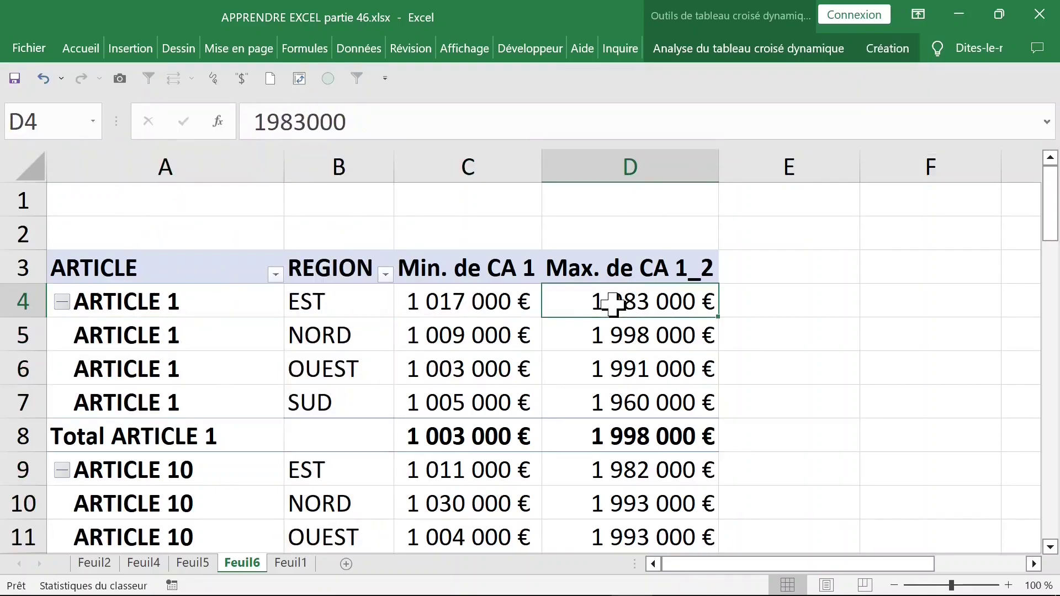
- Rename the maximum column header from 'Max. de CA 1_2' to 'Max. de CA 1'
left_click(546, 271)
left_click(467, 117)
key("BackSpace")
key("BackSpace")
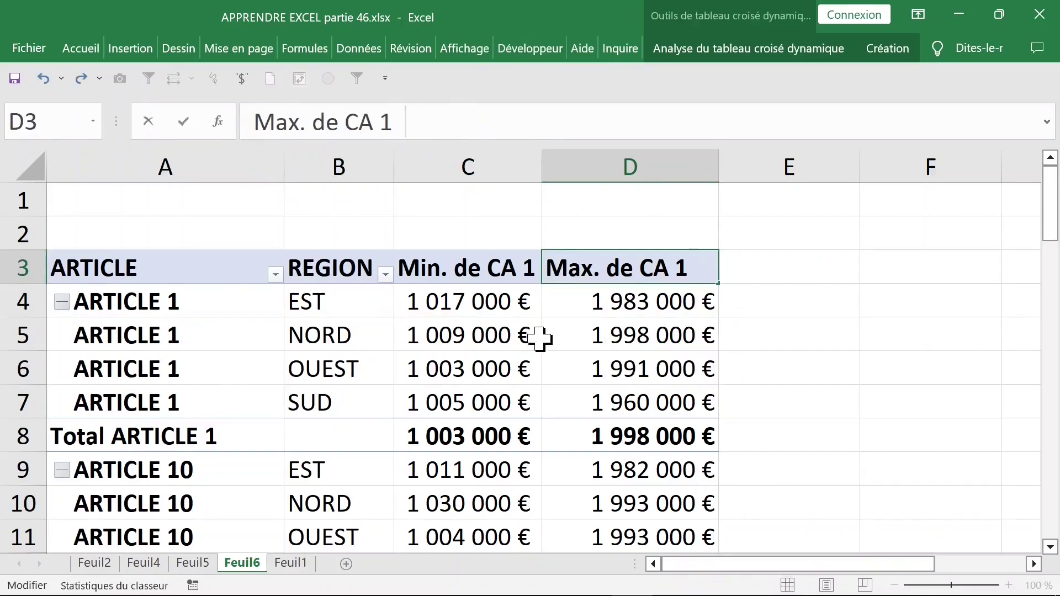
left_click(320, 366)
left_click(325, 333)
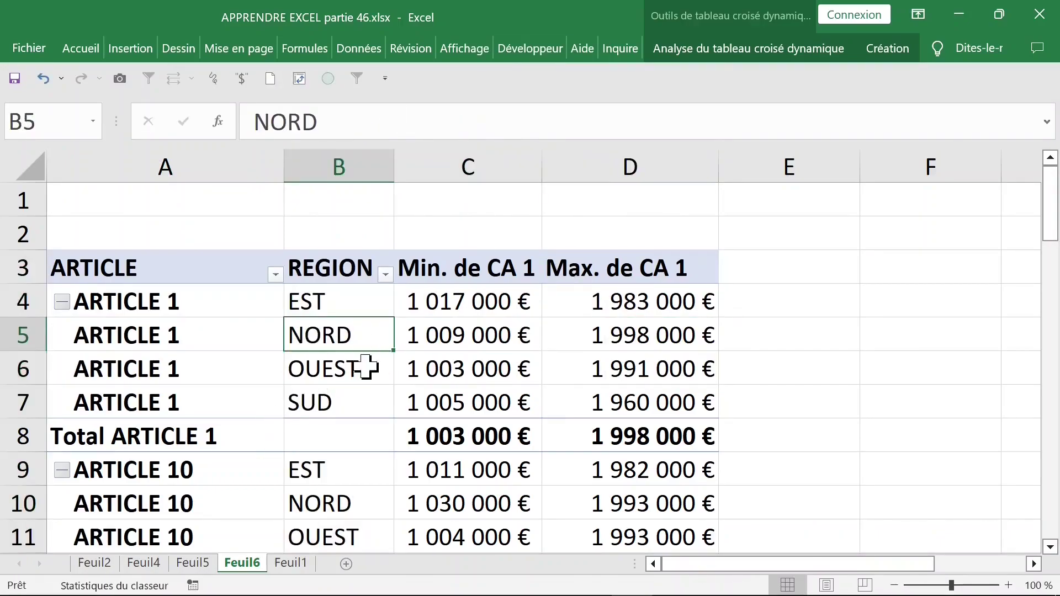
- Move REGION from Lignes to Filtres so the Feuil6 rows list only articles
right_click(336, 337)
left_click(412, 574)
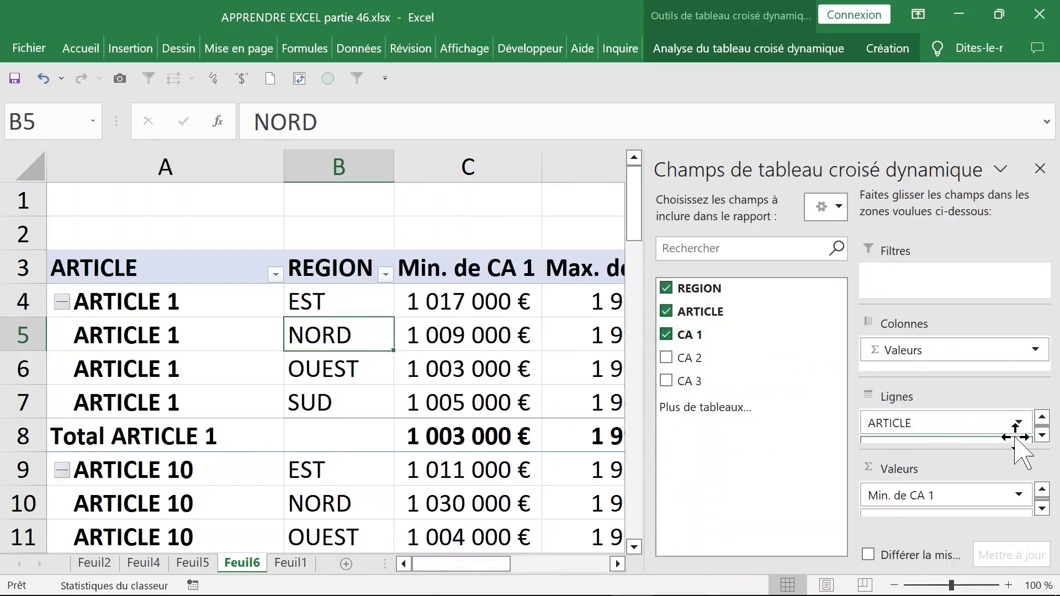
left_click(1042, 436)
left_click_drag(950, 434, 937, 280)
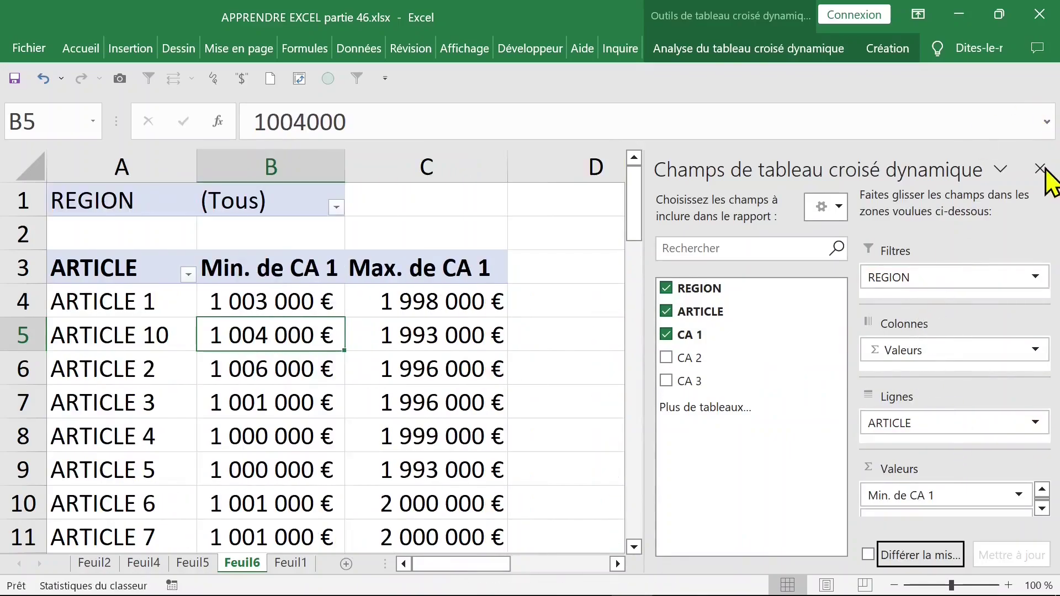
left_click(1040, 168)
- Show the report filter pages for REGION, creating one pivot sheet per region
left_click(749, 48)
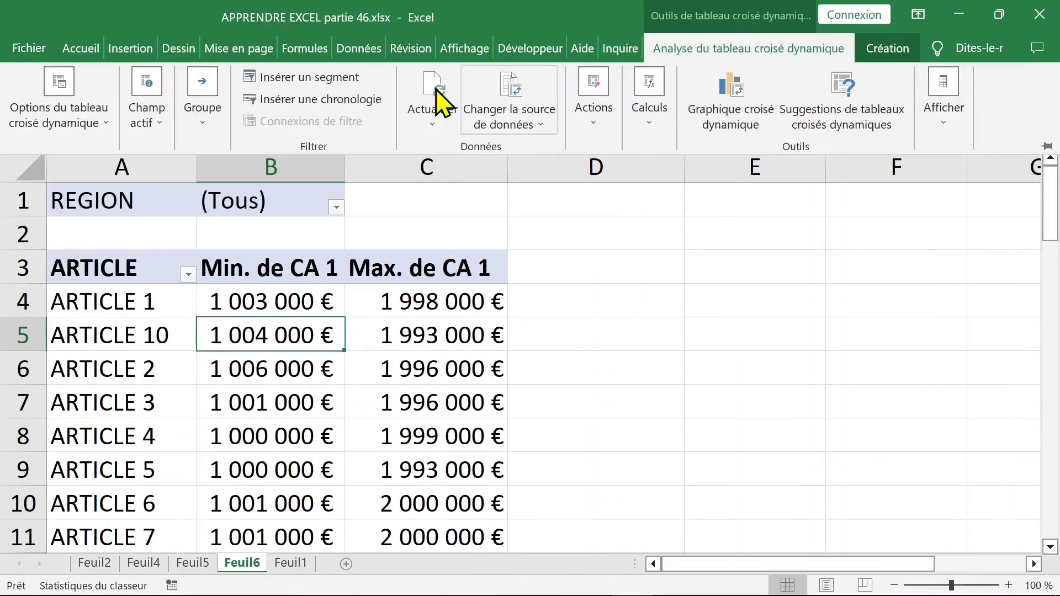
left_click(100, 123)
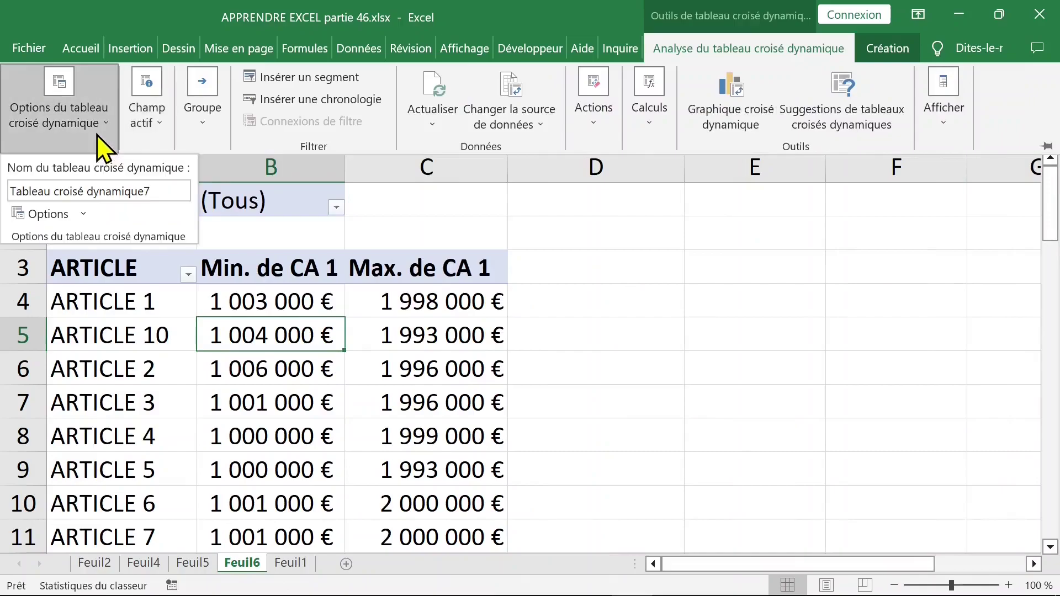
left_click(86, 215)
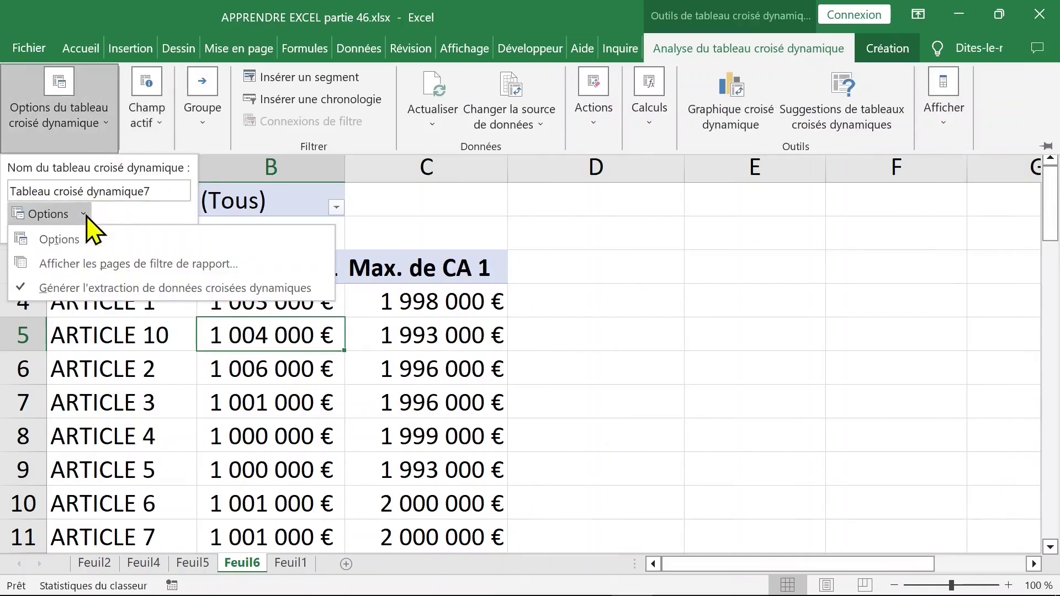
left_click(88, 264)
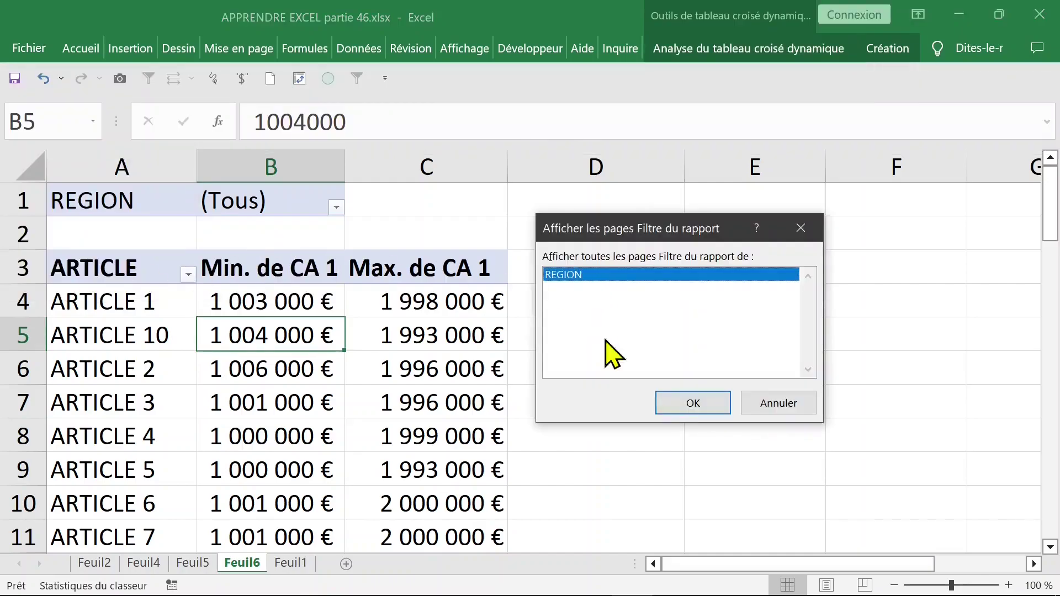
left_click(685, 408)
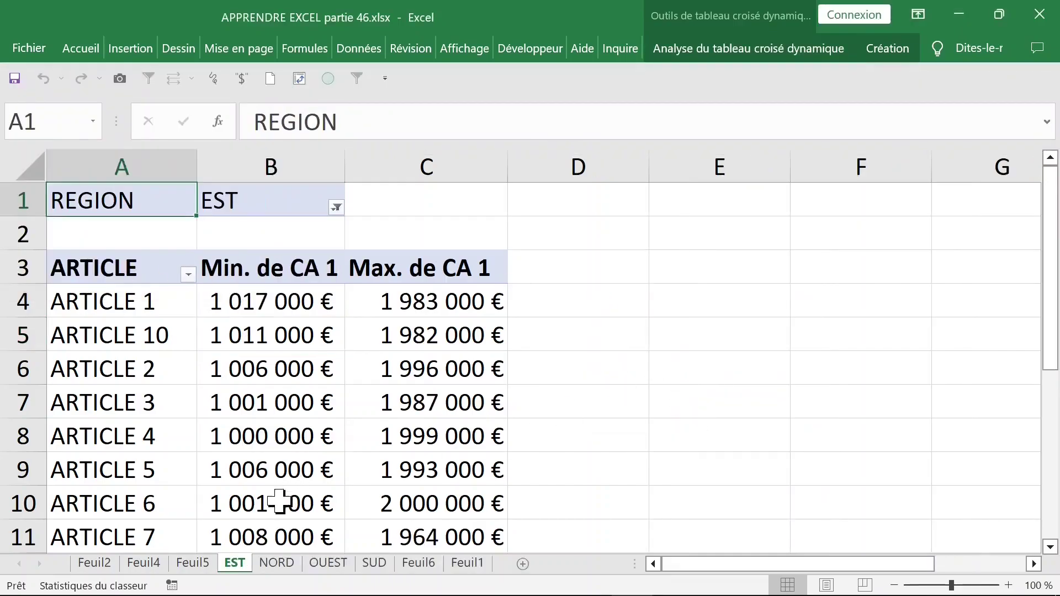
- Browse the new NORD, OUEST and SUD sheets, ending back on NORD
left_click(279, 565)
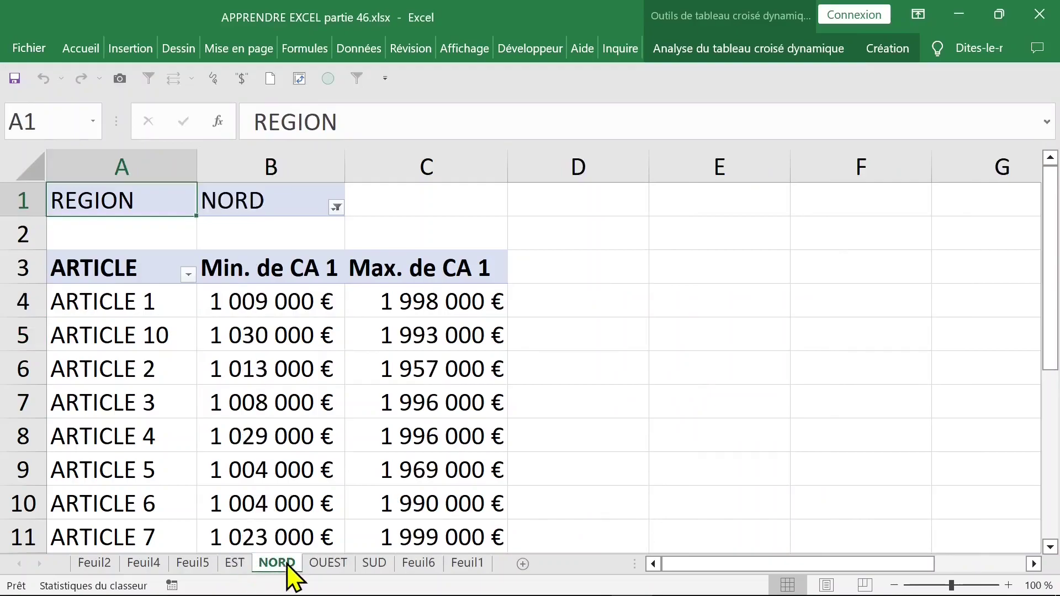
left_click(328, 563)
left_click(374, 564)
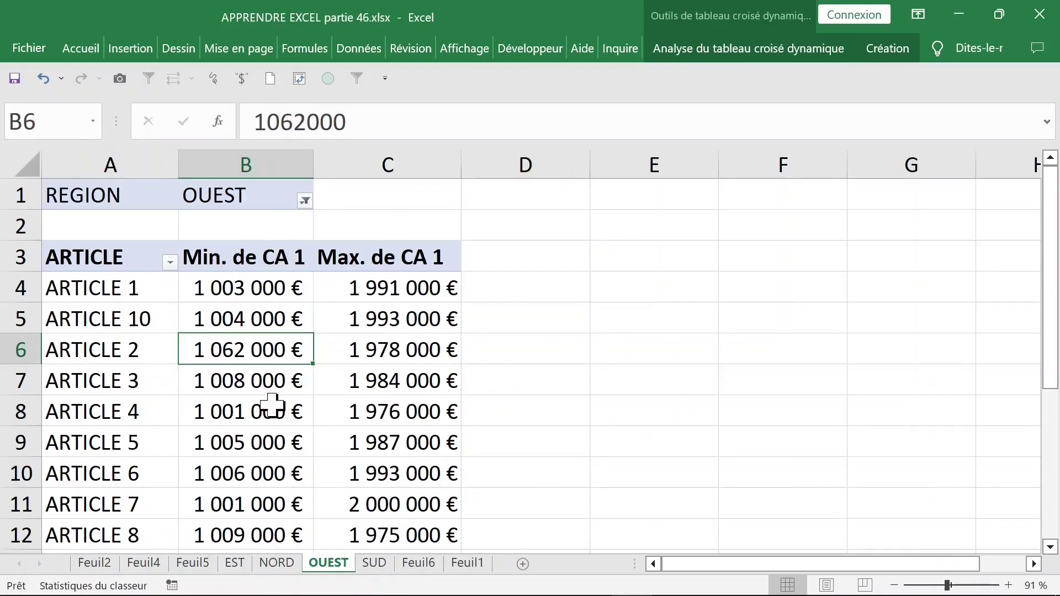
left_click(279, 564)
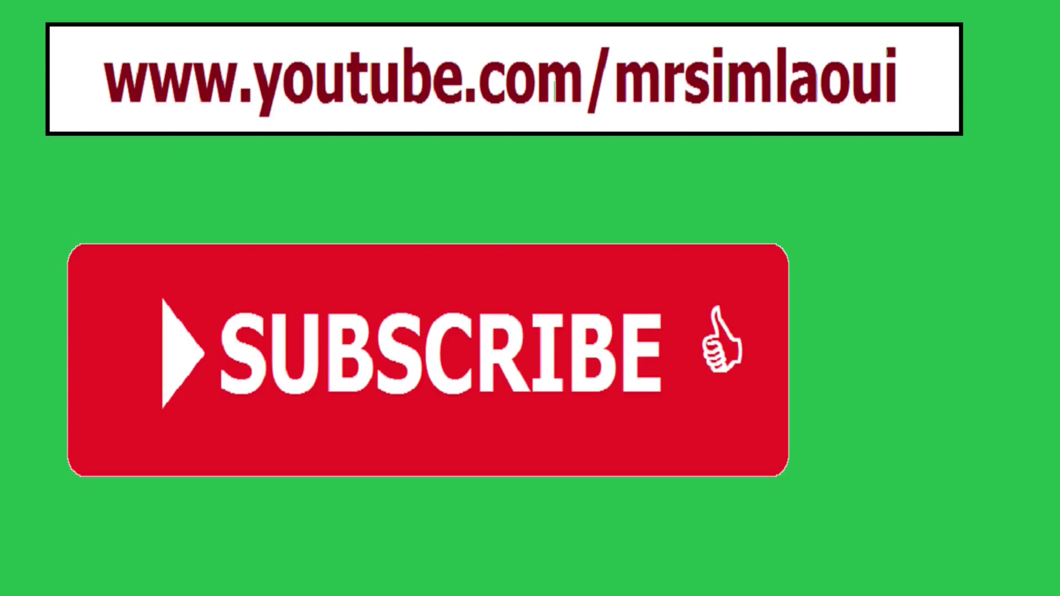